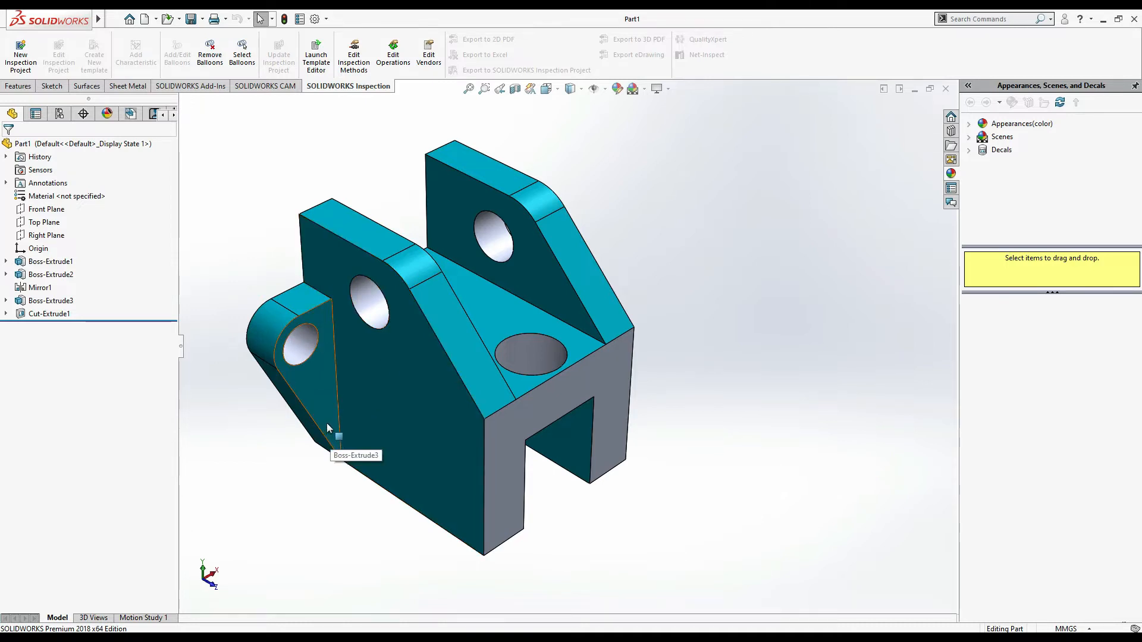
Step: Create a new part document and start a sketch on the Front Plane
{"action": "left_click", "coordinate": [146, 20]}
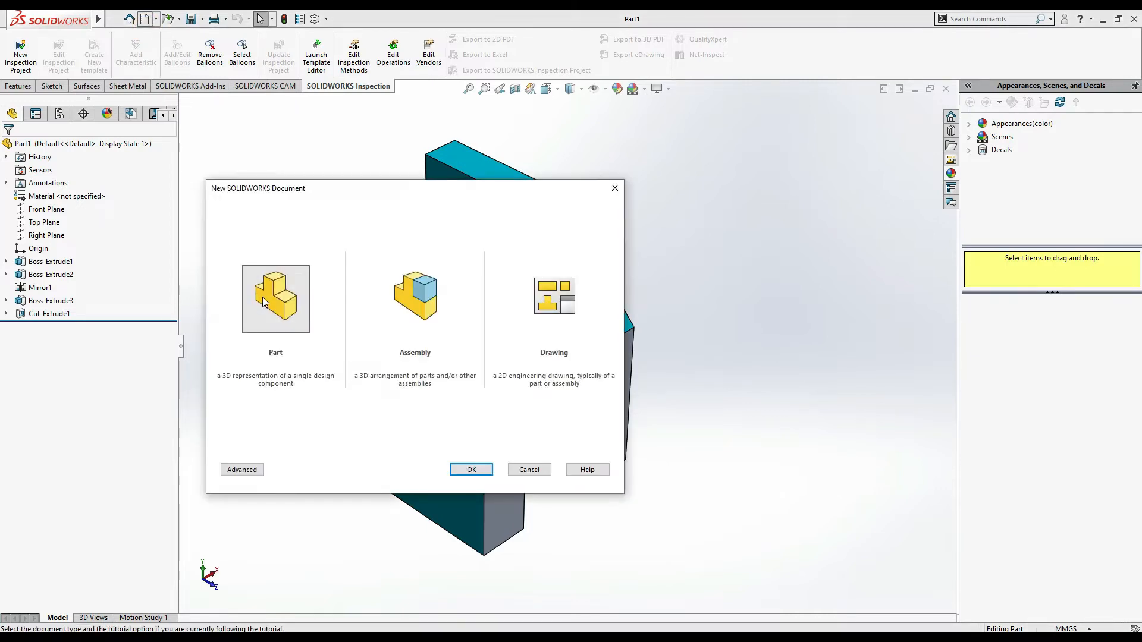
{"action": "left_click", "coordinate": [470, 469]}
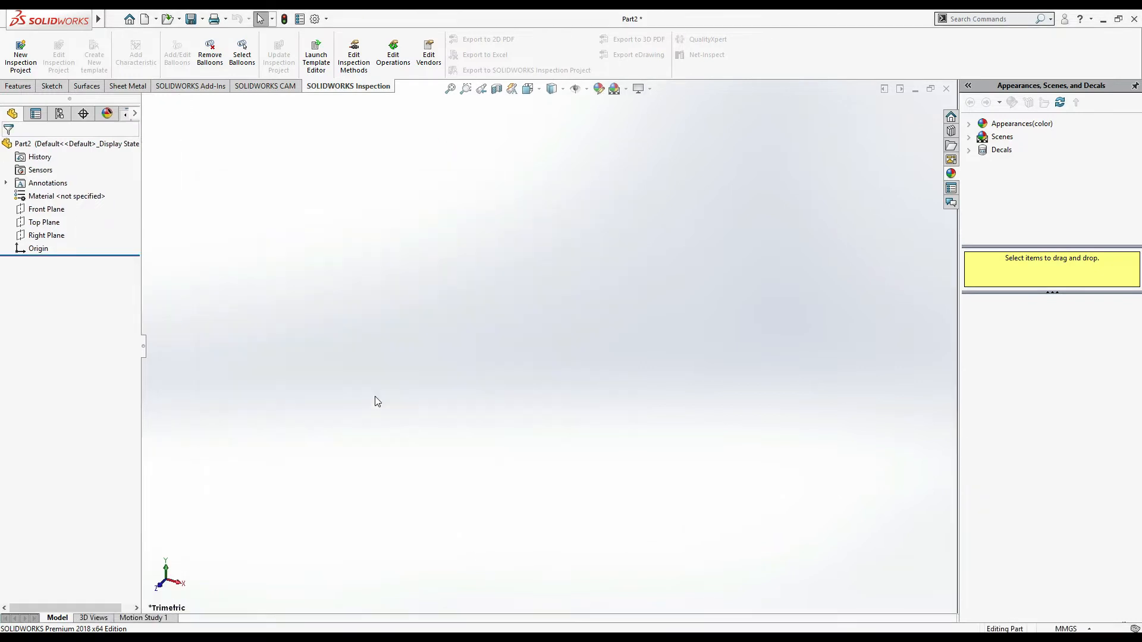
{"action": "left_click", "coordinate": [56, 209]}
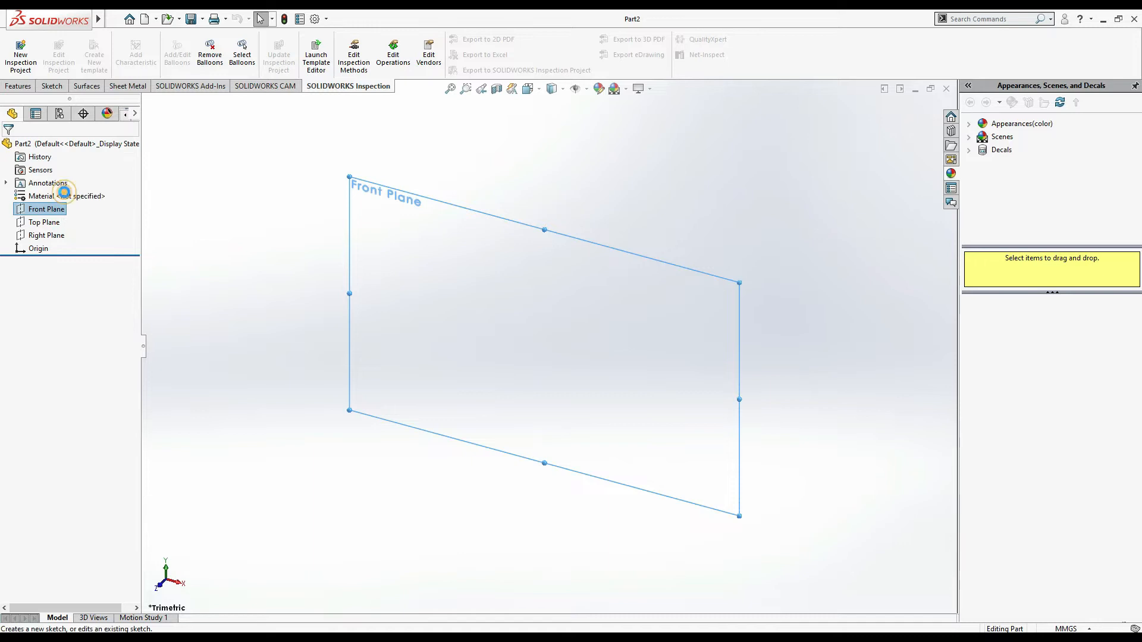
{"action": "left_click", "coordinate": [65, 191]}
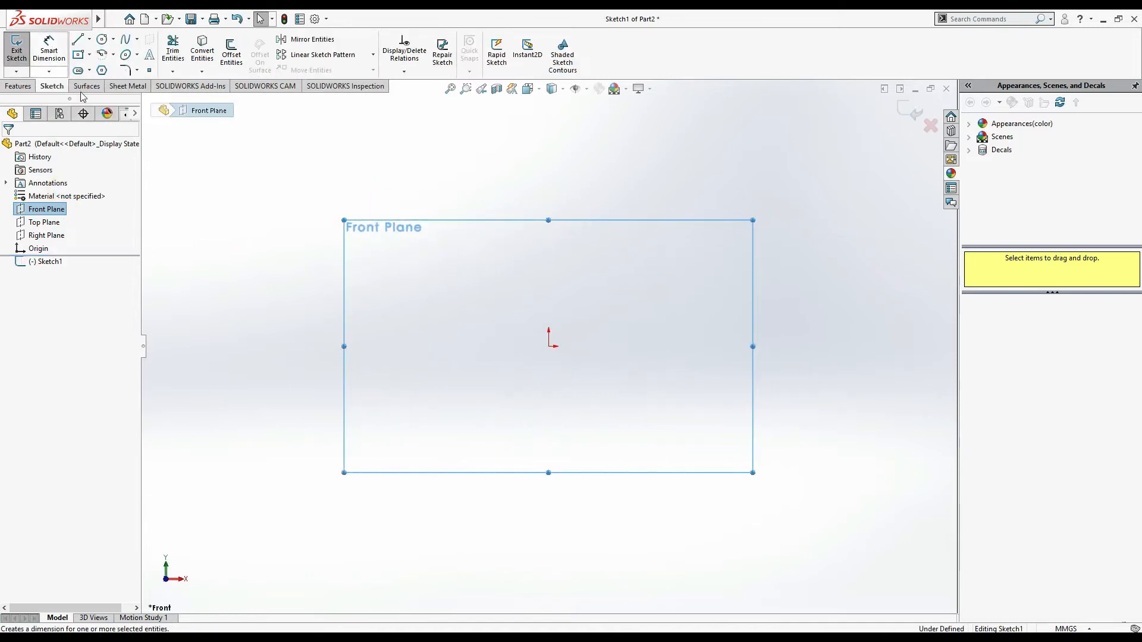
Step: Sketch a closed inverted-U profile of straight lines around the origin, about 82 mm tall with an inner opening about 44 mm wide
{"action": "left_click", "coordinate": [78, 39]}
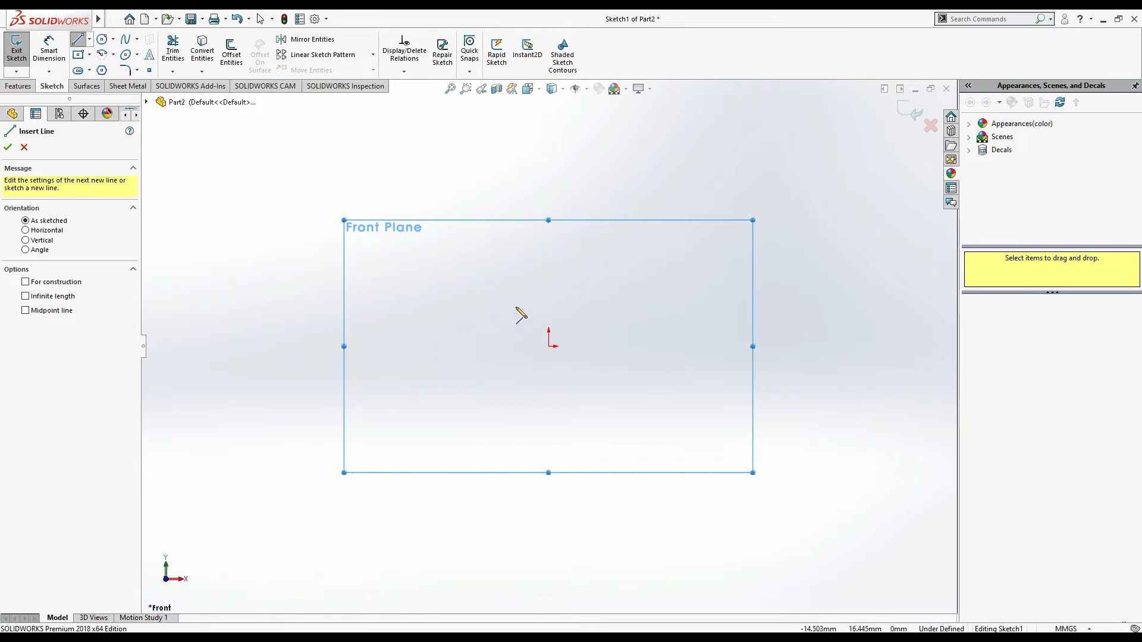
{"action": "left_click", "coordinate": [465, 299]}
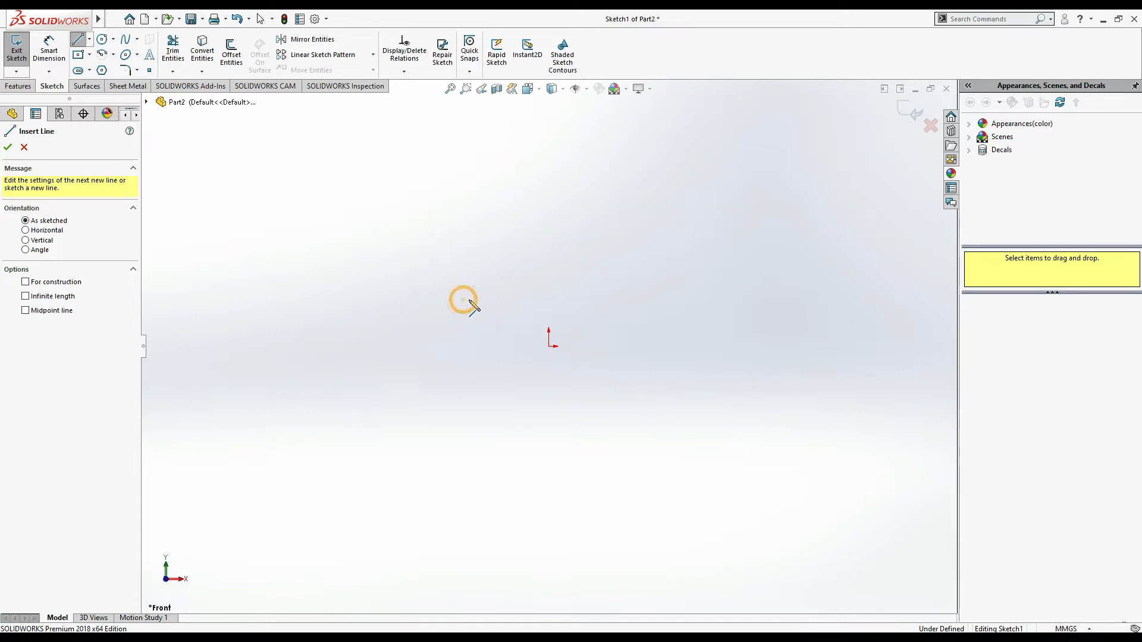
{"action": "left_click", "coordinate": [632, 299]}
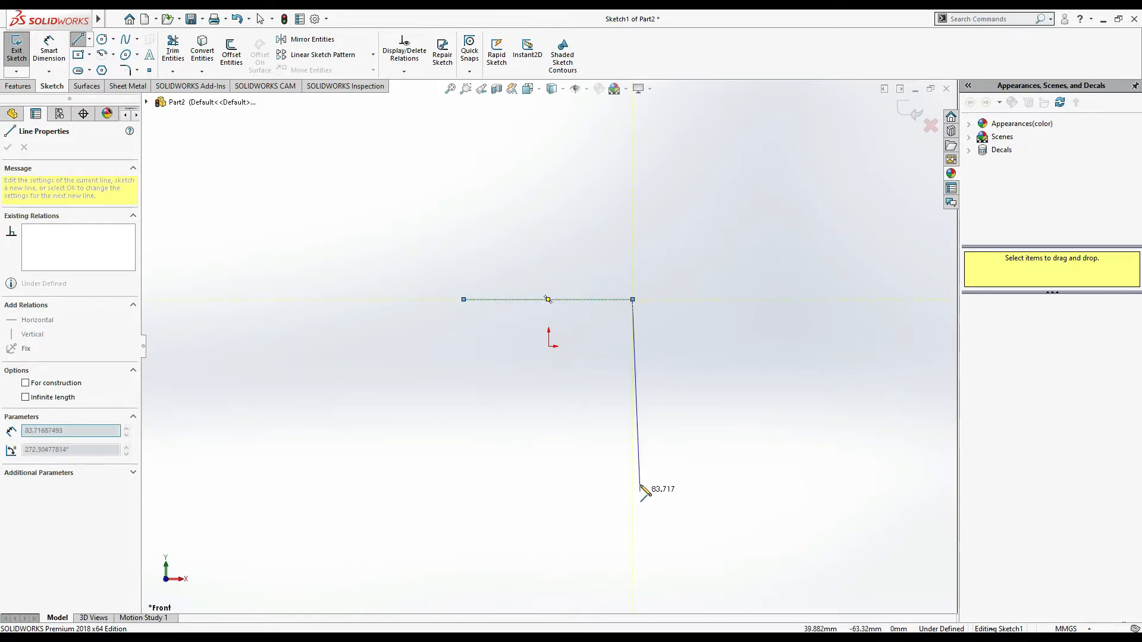
{"action": "left_click", "coordinate": [632, 488]}
{"action": "left_click", "coordinate": [595, 488]}
{"action": "left_click", "coordinate": [594, 355]}
{"action": "left_click", "coordinate": [494, 355]}
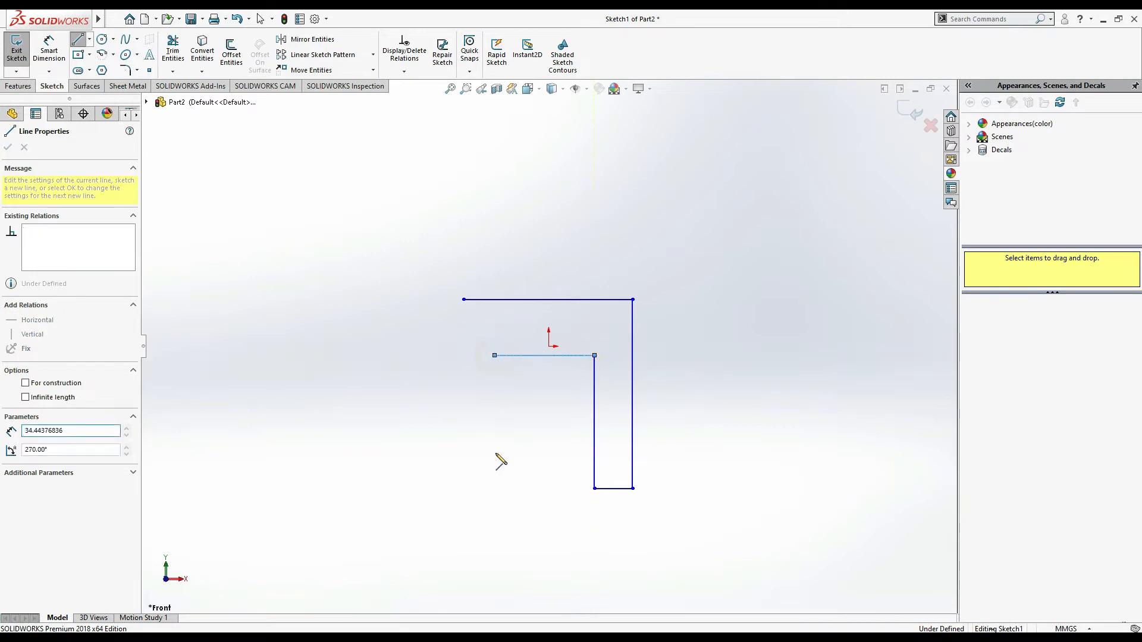
{"action": "left_click", "coordinate": [494, 489]}
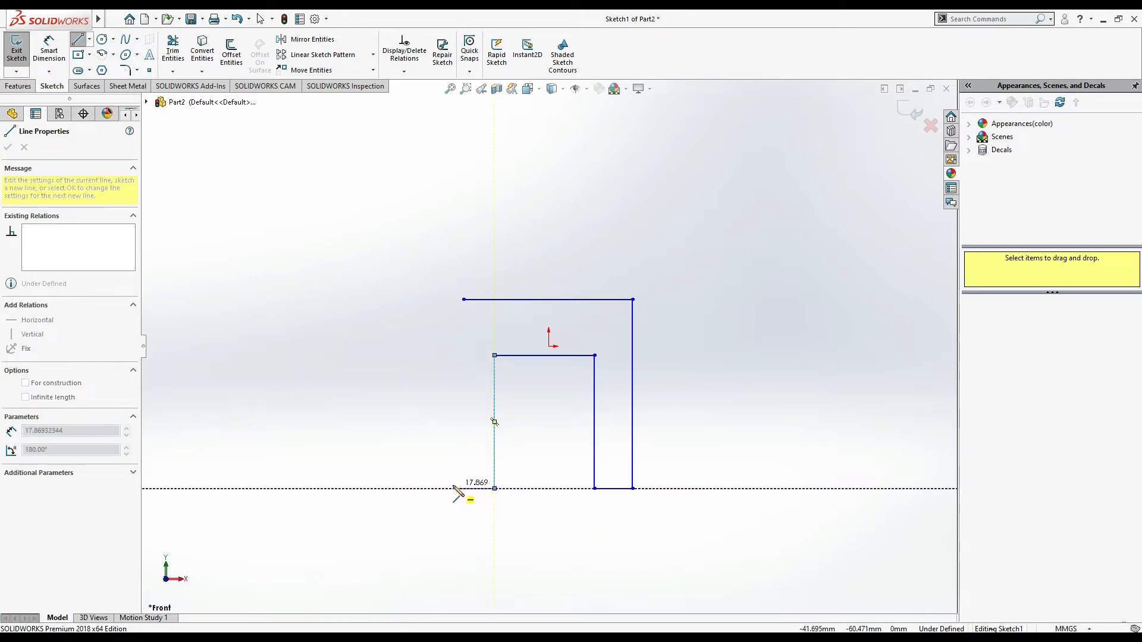
{"action": "left_click", "coordinate": [463, 488]}
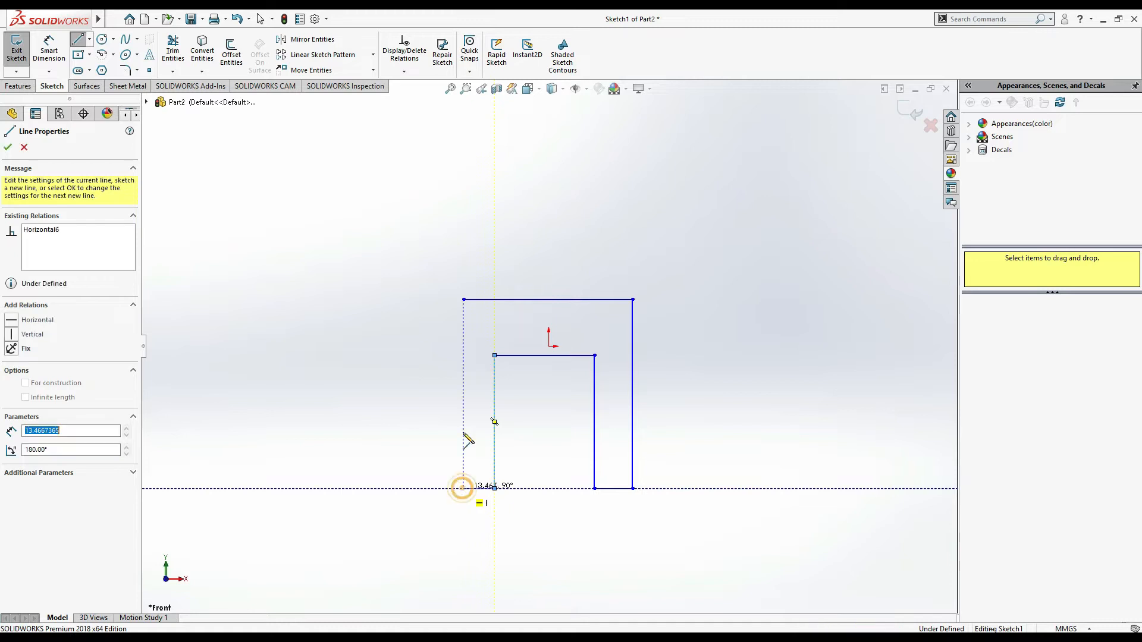
{"action": "left_click", "coordinate": [464, 300]}
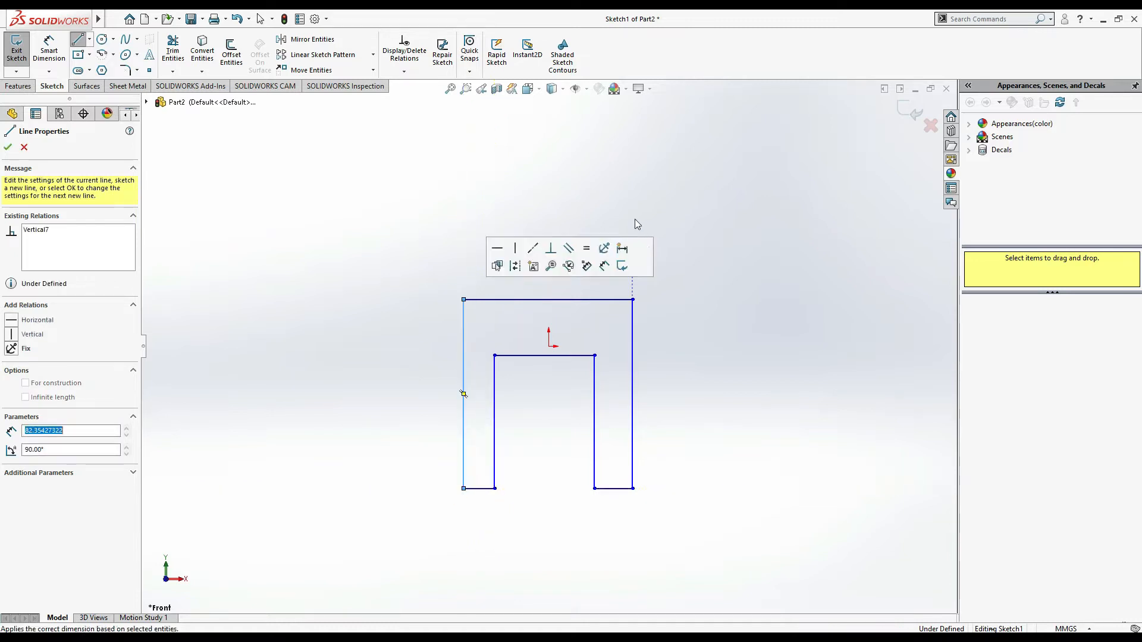
{"action": "key", "text": "Escape"}
Step: Apply an Equal relation to the short bottom edges of the profile's two legs
{"action": "left_click", "coordinate": [616, 489]}
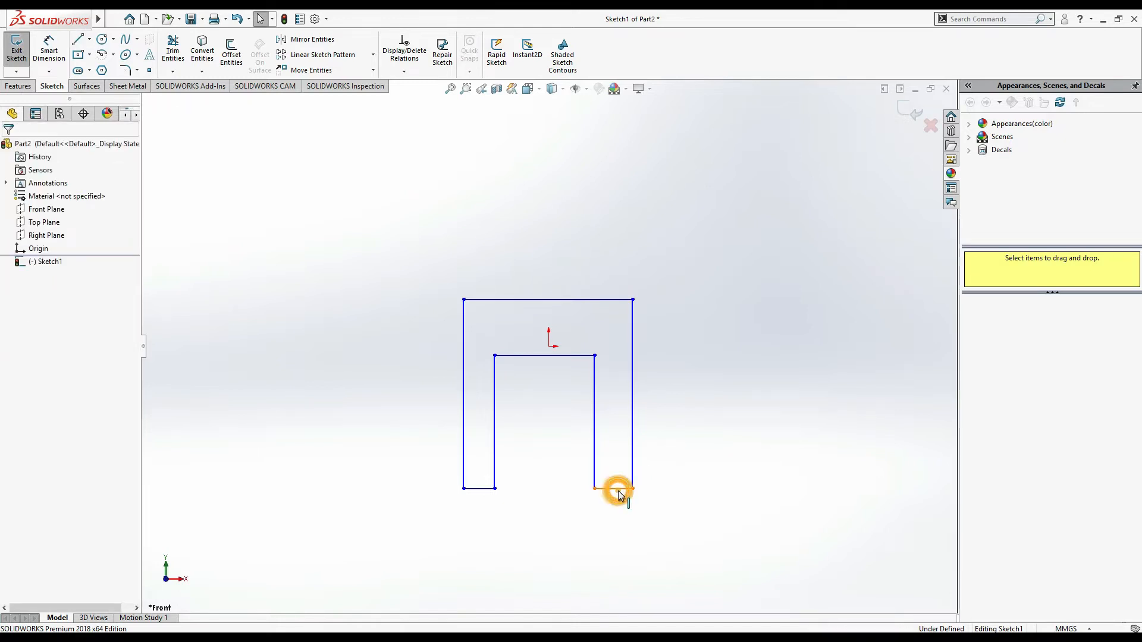
{"action": "left_click", "coordinate": [479, 489], "text": "ctrl"}
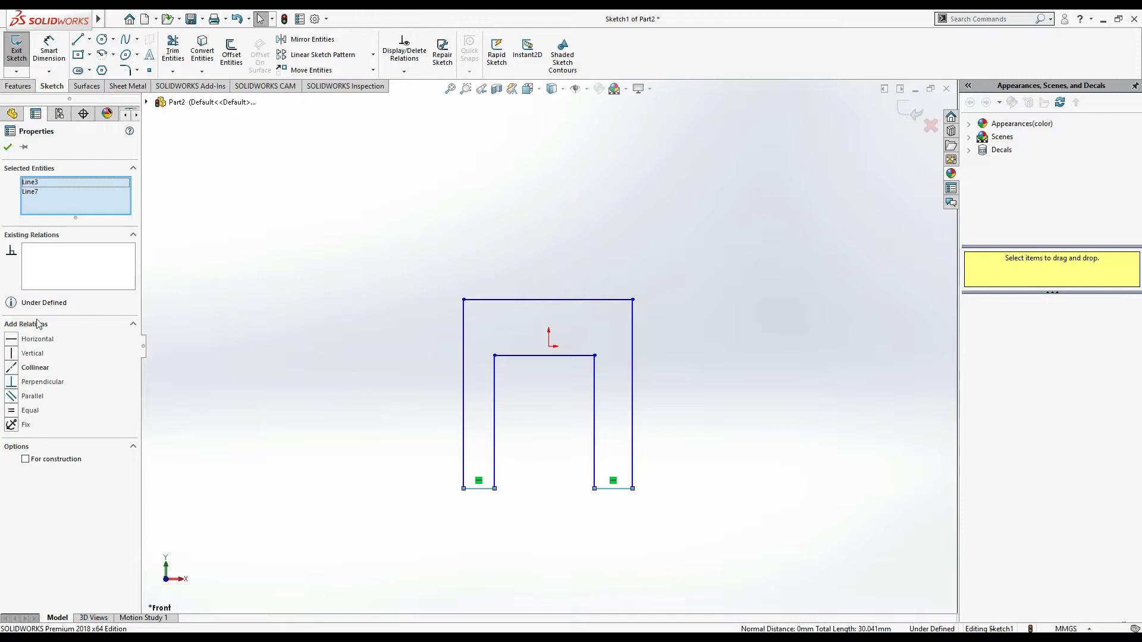
{"action": "left_click", "coordinate": [18, 411]}
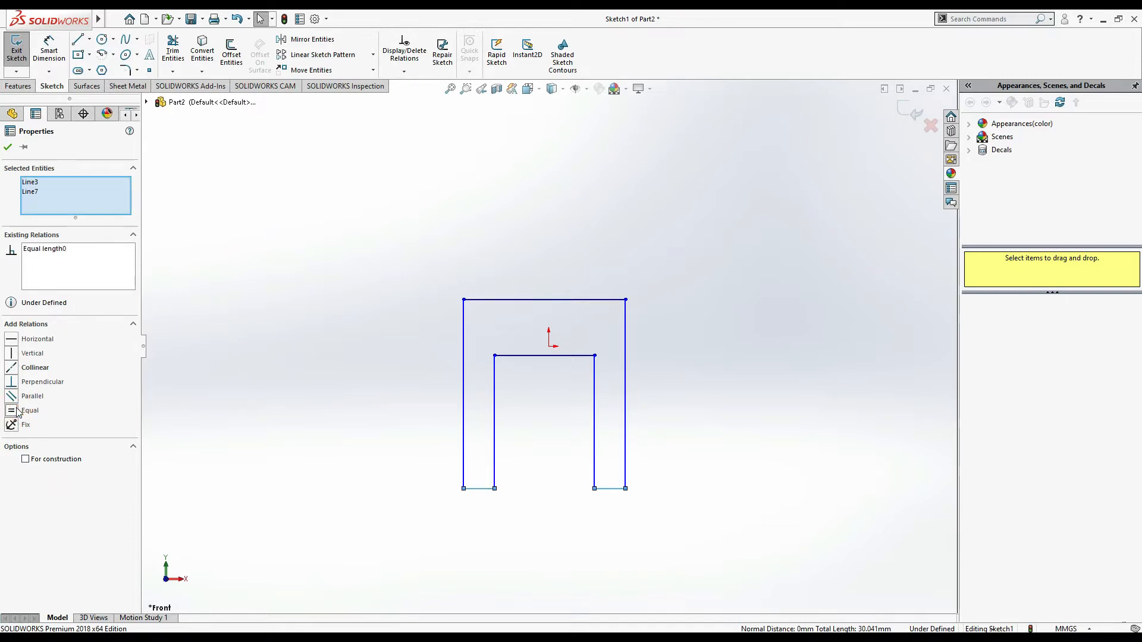
{"action": "left_click", "coordinate": [776, 439]}
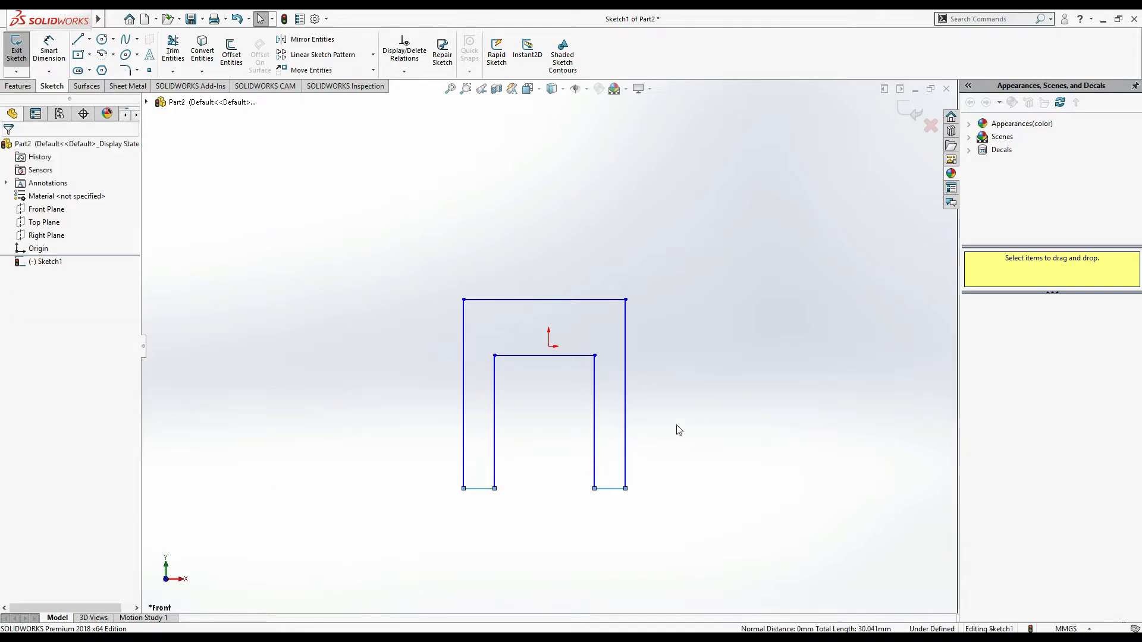
Step: Apply an Equal relation to the two outer vertical sides of the profile
{"action": "left_click", "coordinate": [626, 408]}
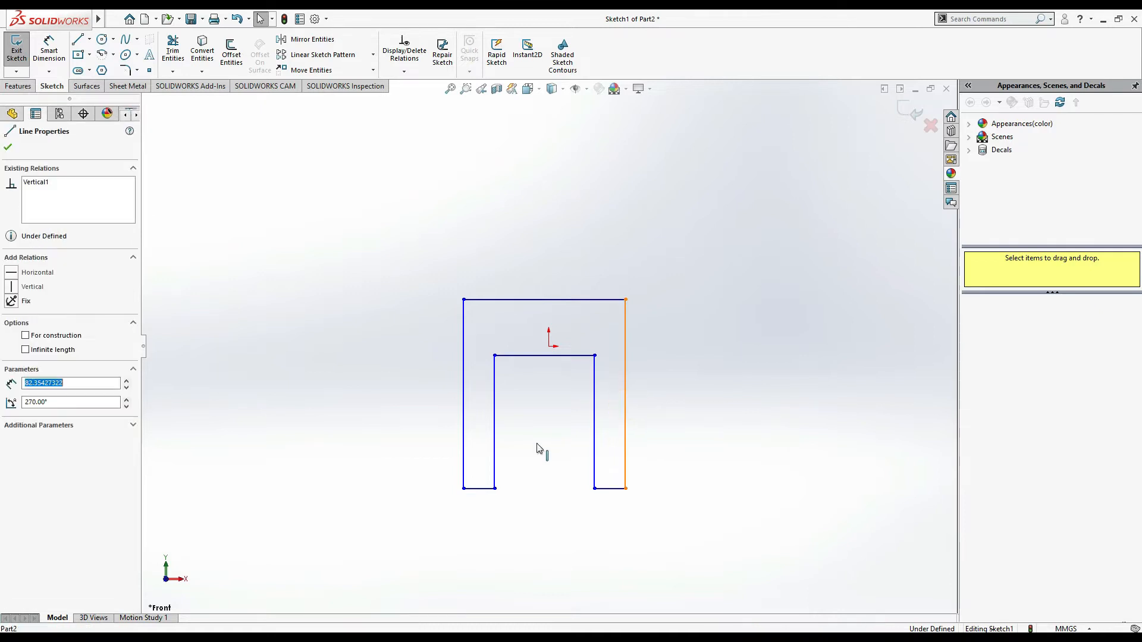
{"action": "left_click", "coordinate": [463, 427], "text": "ctrl"}
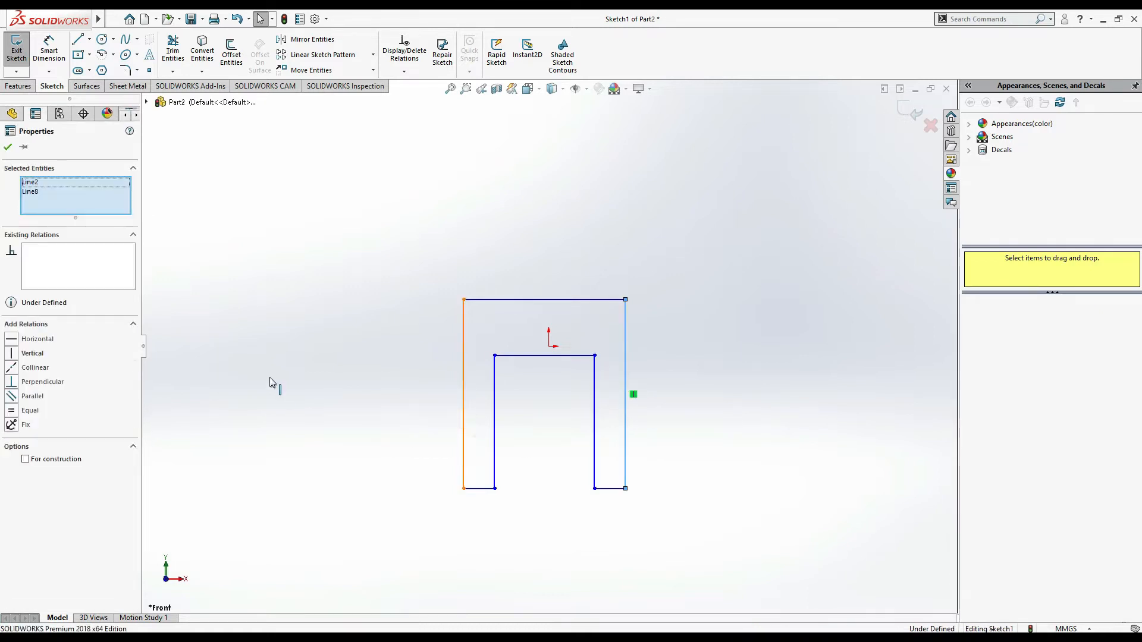
{"action": "left_click", "coordinate": [12, 415]}
{"action": "left_click", "coordinate": [773, 467]}
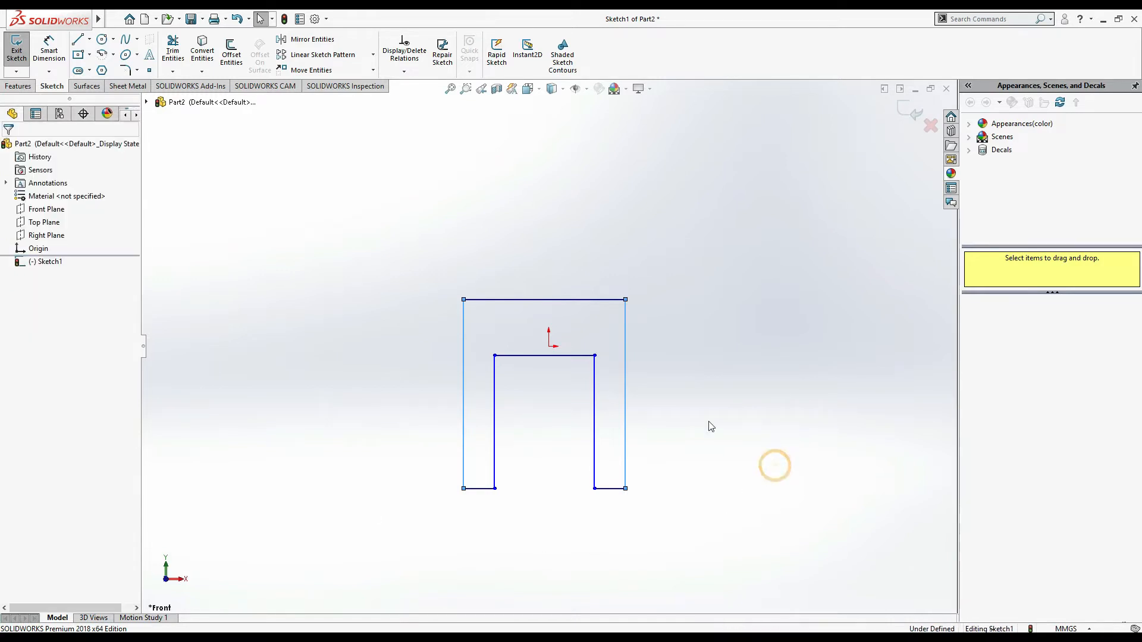
Step: Align the midpoints of the profile's inner and outer top edges with a Vertical relation
{"action": "left_click", "coordinate": [544, 356]}
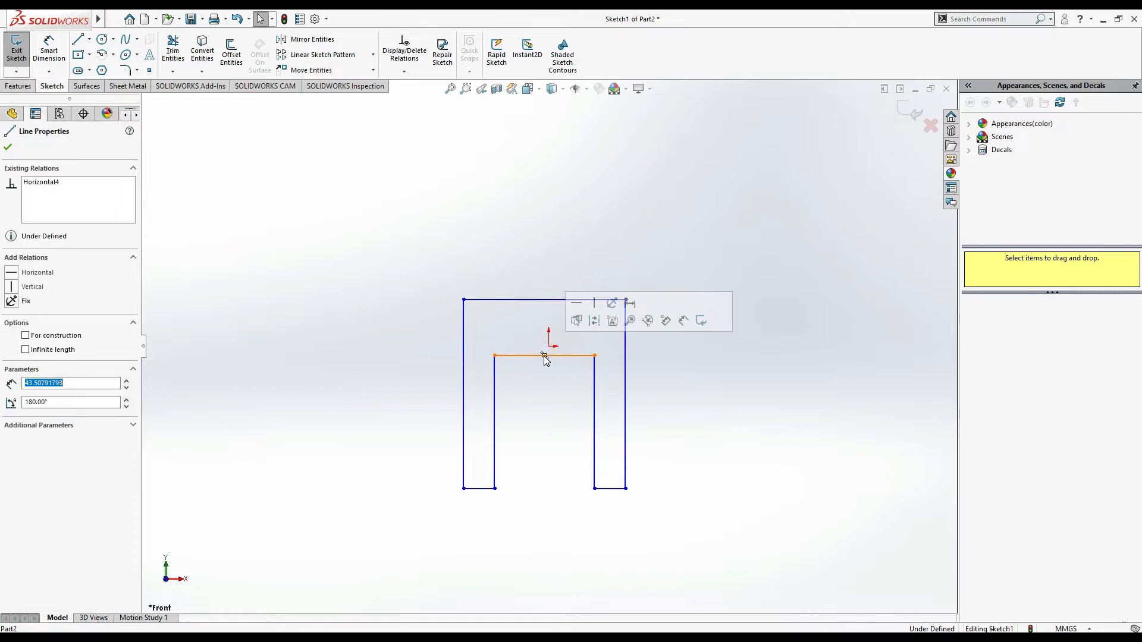
{"action": "left_click", "coordinate": [576, 459]}
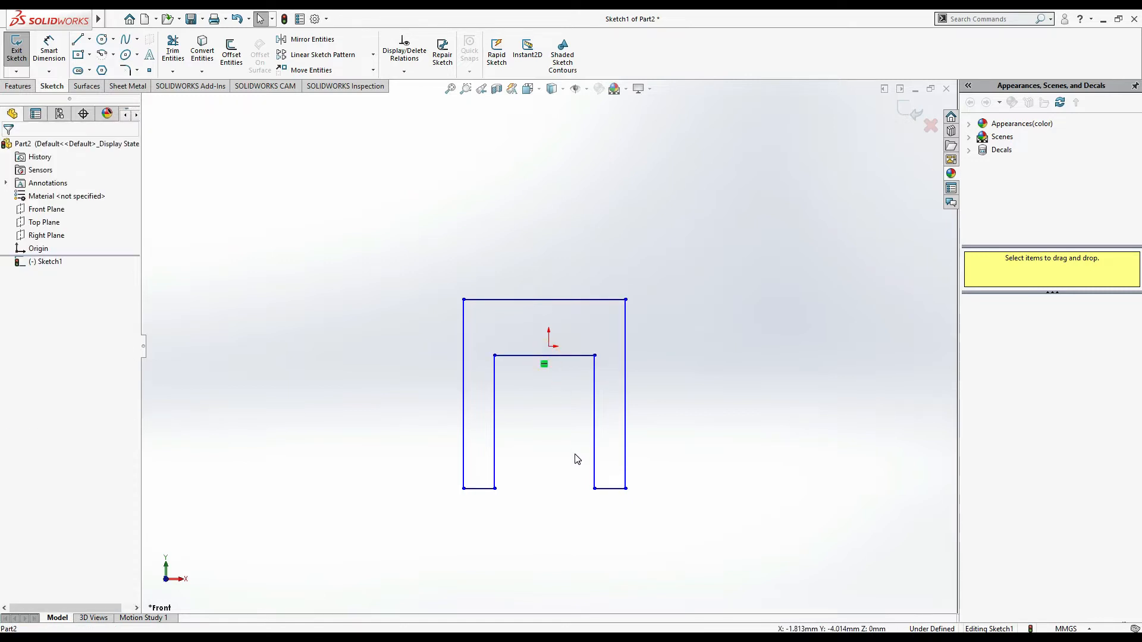
{"action": "left_click", "coordinate": [545, 355]}
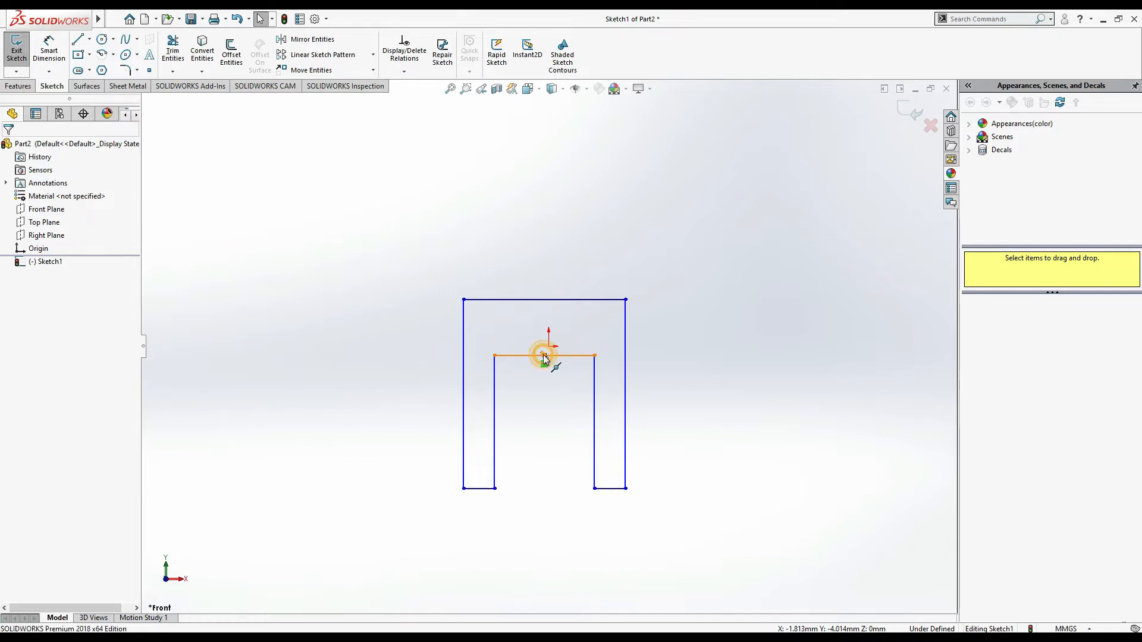
{"action": "left_click", "coordinate": [544, 300], "text": "ctrl"}
{"action": "left_click", "coordinate": [11, 355]}
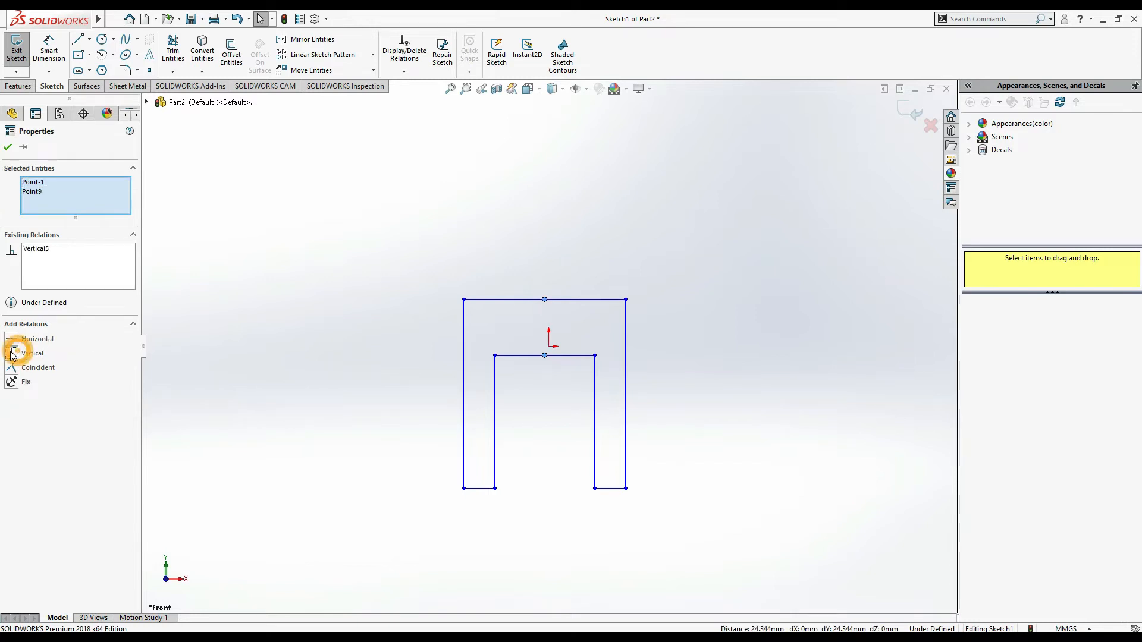
{"action": "left_click", "coordinate": [544, 301]}
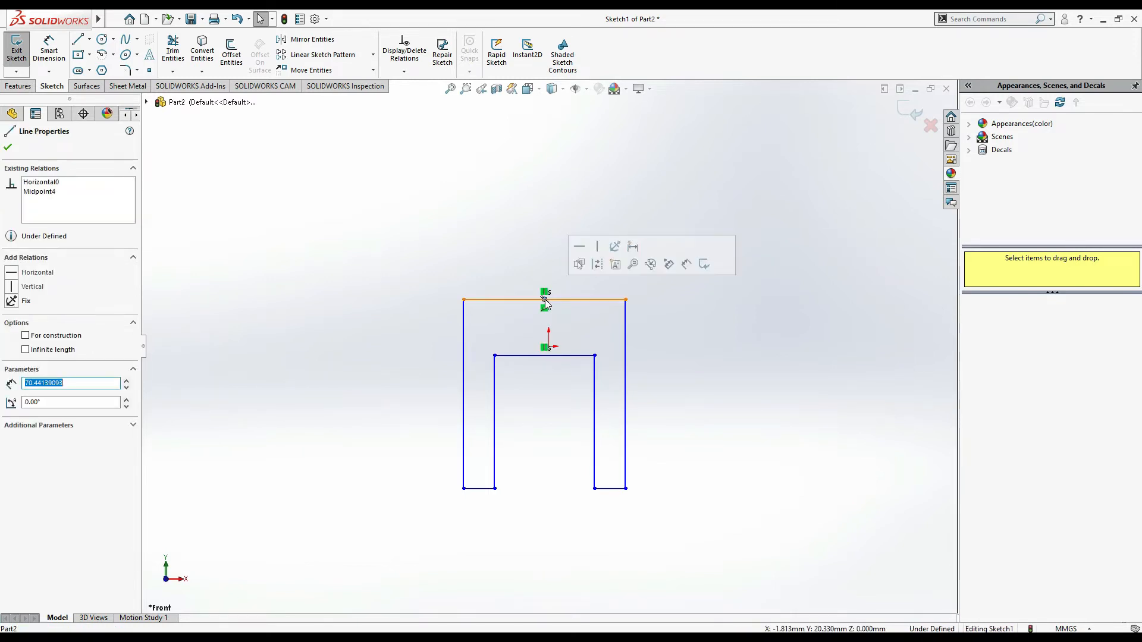
{"action": "left_click", "coordinate": [548, 344]}
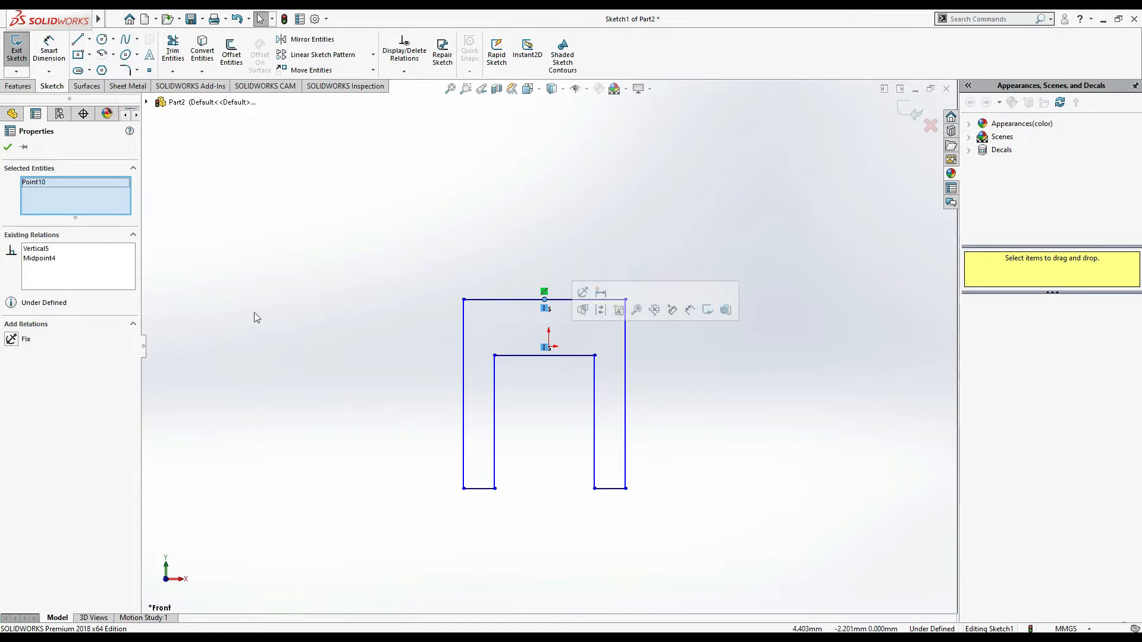
{"action": "left_click", "coordinate": [577, 272]}
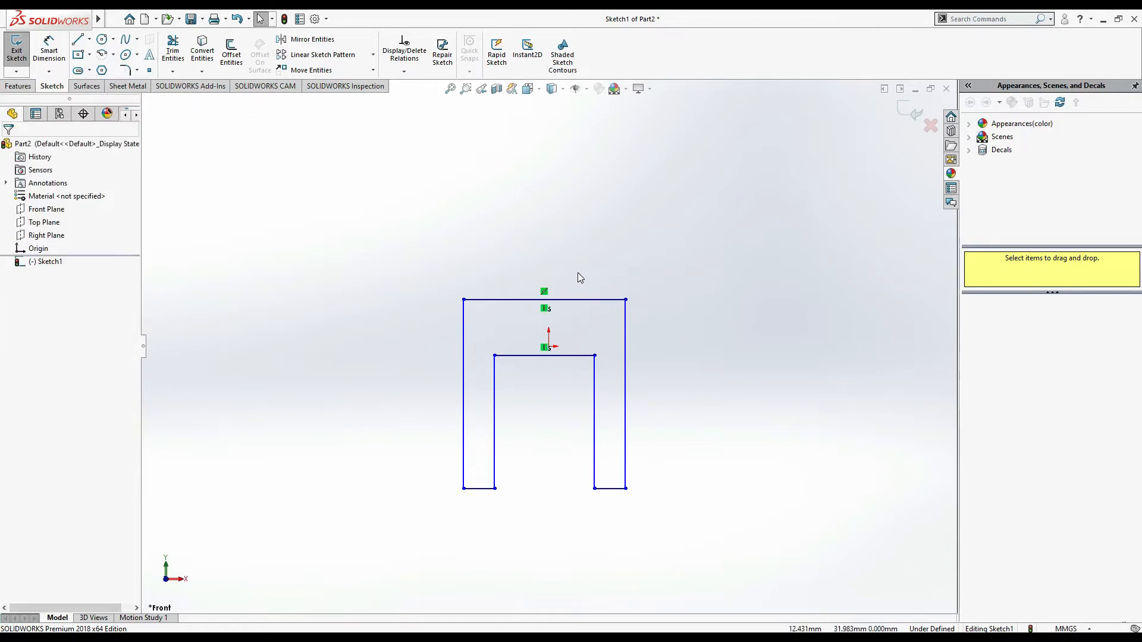
Step: Make the midpoint of the profile's outer top edge coincident with the origin
{"action": "left_click", "coordinate": [550, 351]}
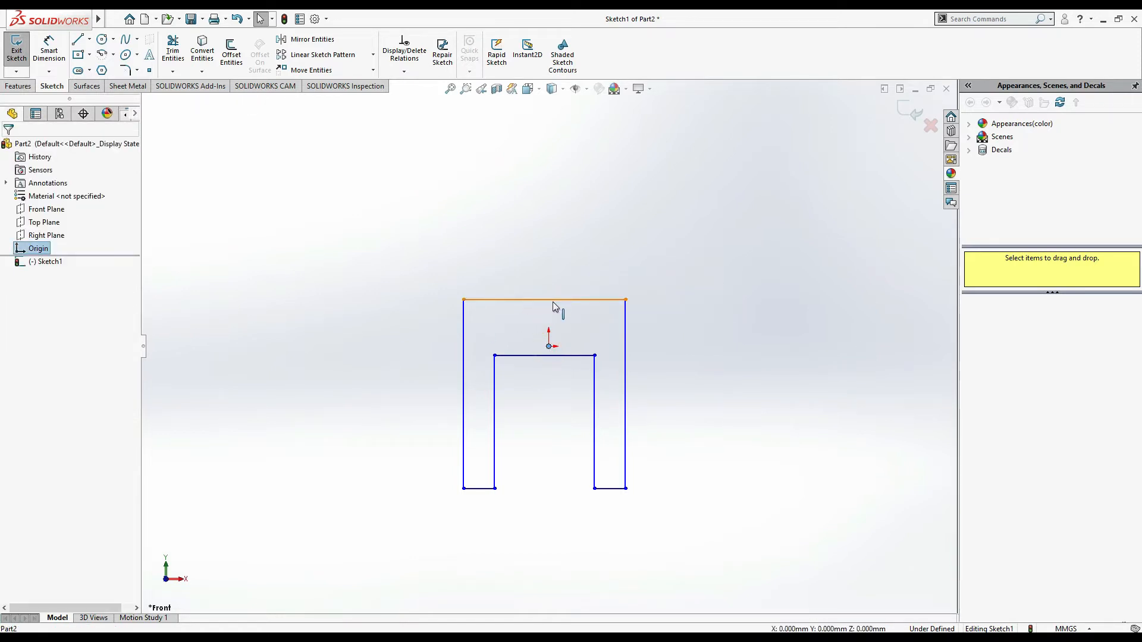
{"action": "left_click", "coordinate": [545, 299], "text": "ctrl"}
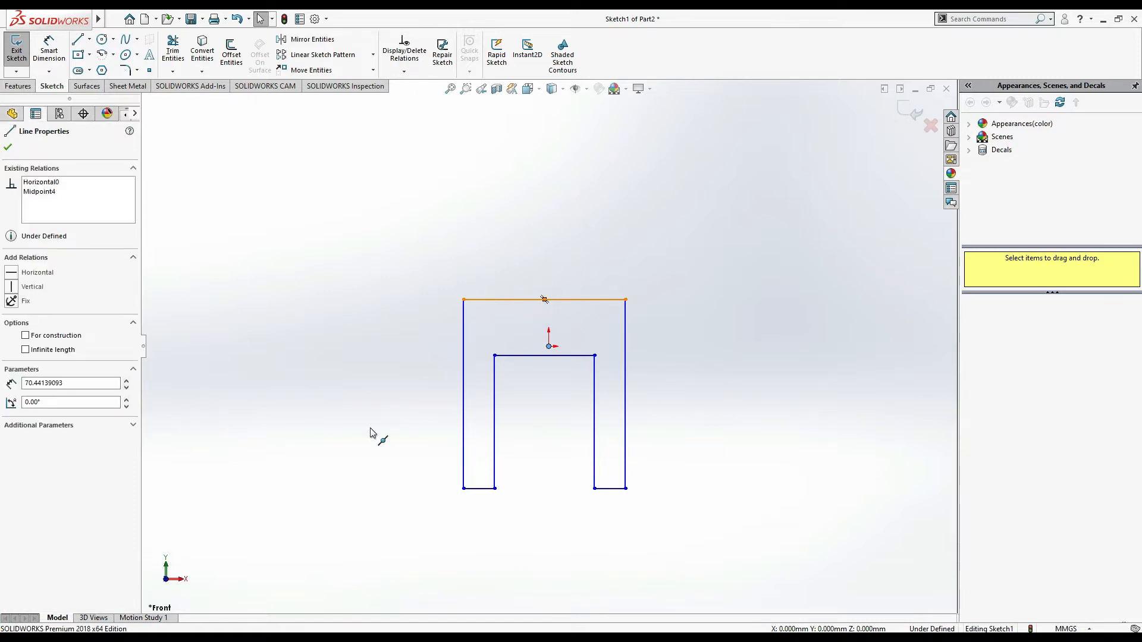
{"action": "left_click", "coordinate": [12, 367]}
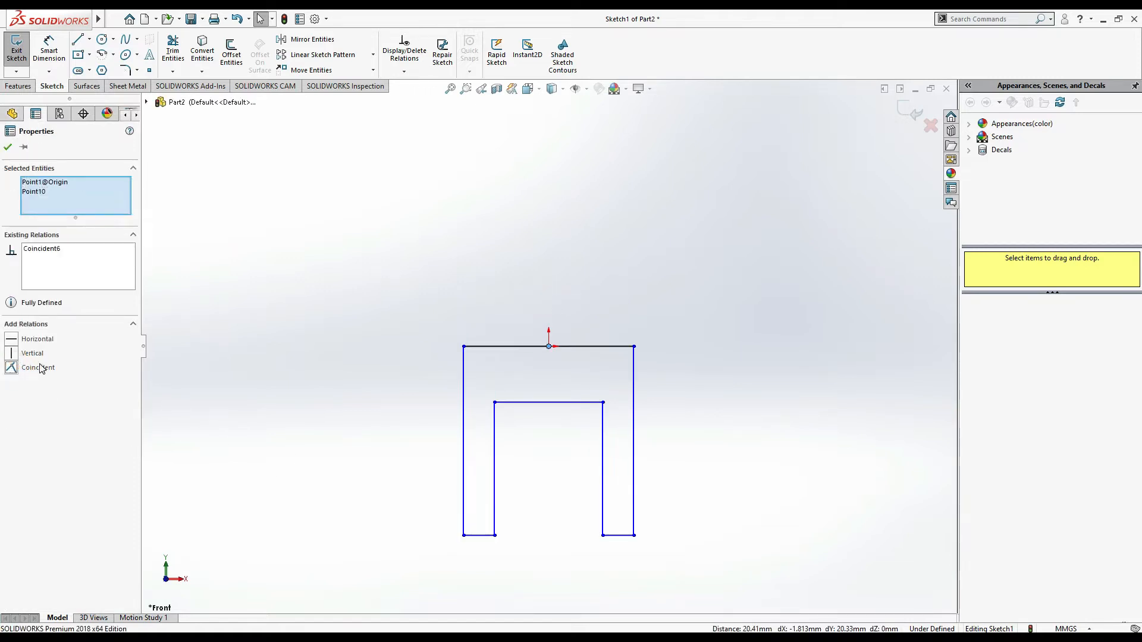
Step: Consult the reference drawing in Photos and dimension the inner vertical edge of the right leg to 40 mm
{"action": "mouse_move", "coordinate": [758, 411]}
{"action": "middle_mouse_down", "text": "ctrl"}
{"action": "mouse_move", "coordinate": [747, 319]}
{"action": "mouse_move", "coordinate": [732, 316]}
{"action": "middle_mouse_up", "text": "ctrl"}
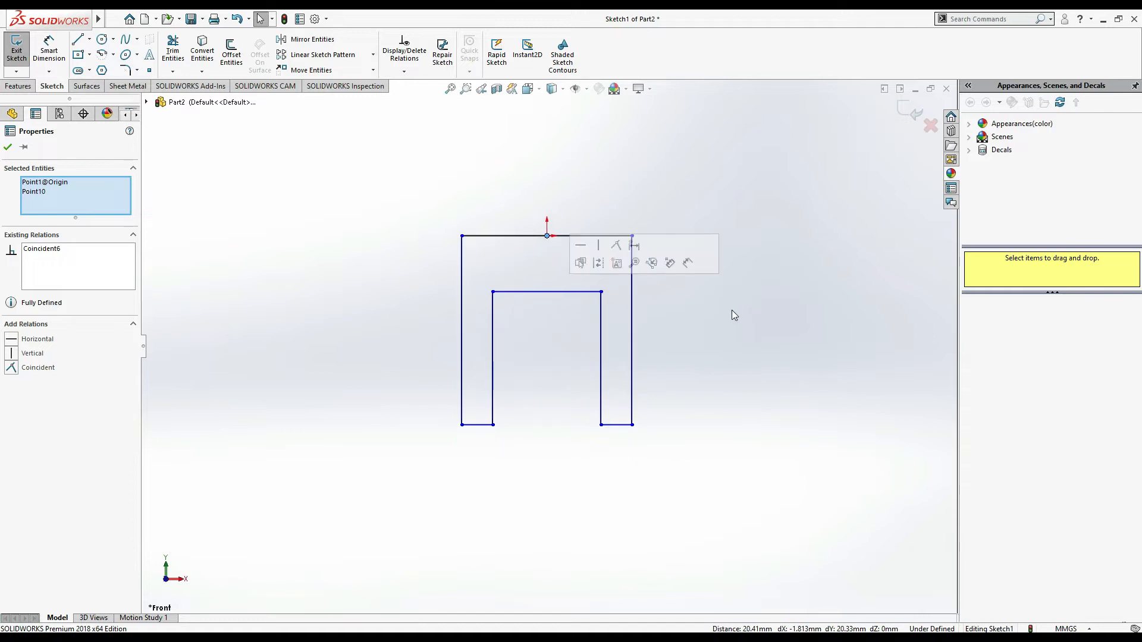
{"action": "key", "text": "alt+Tab"}
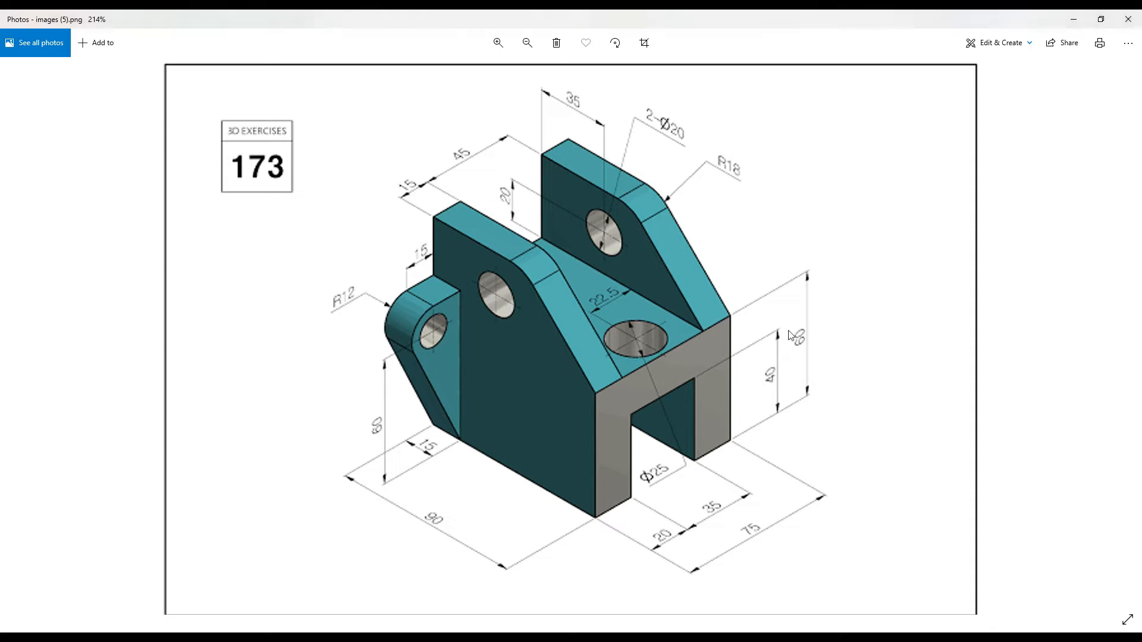
{"action": "key", "text": "alt+Tab"}
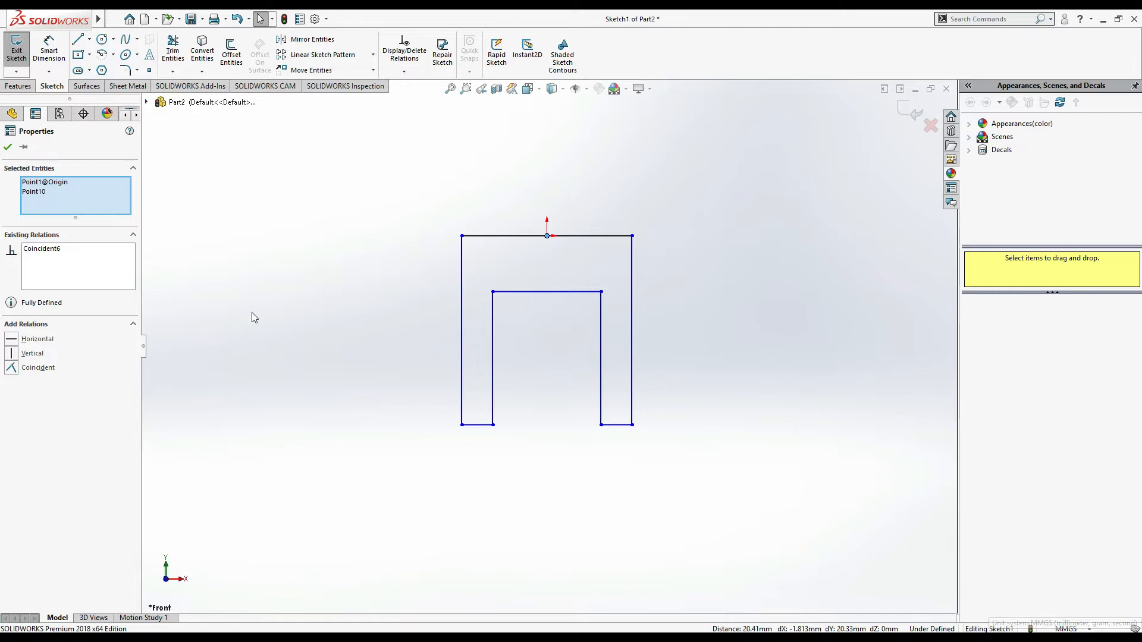
{"action": "left_click", "coordinate": [40, 59]}
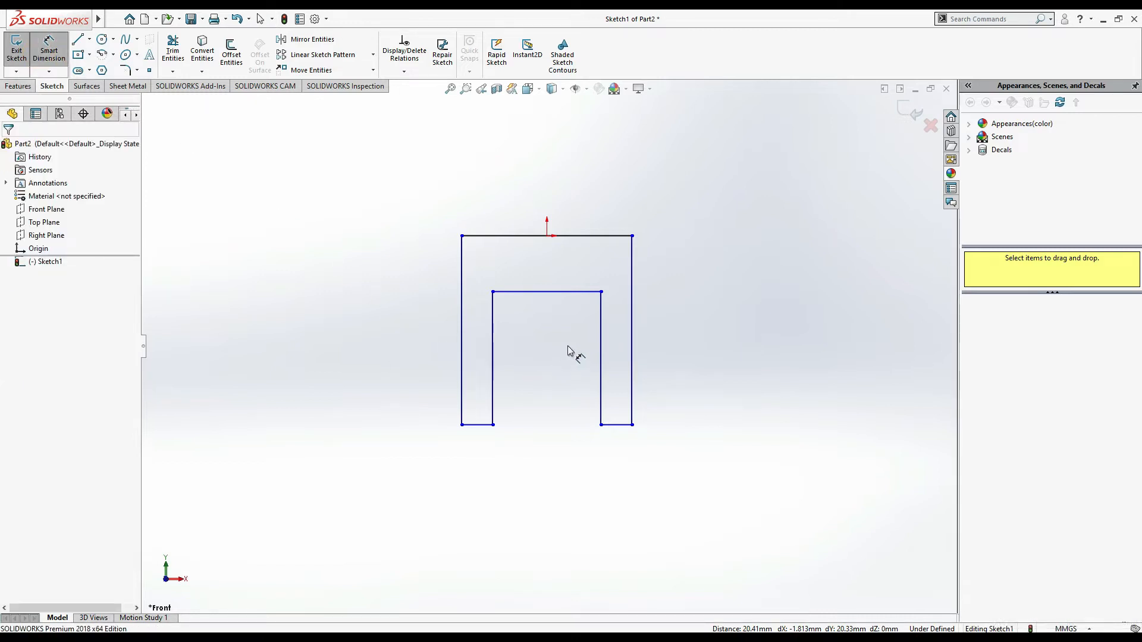
{"action": "left_click", "coordinate": [601, 357]}
{"action": "left_click", "coordinate": [666, 354]}
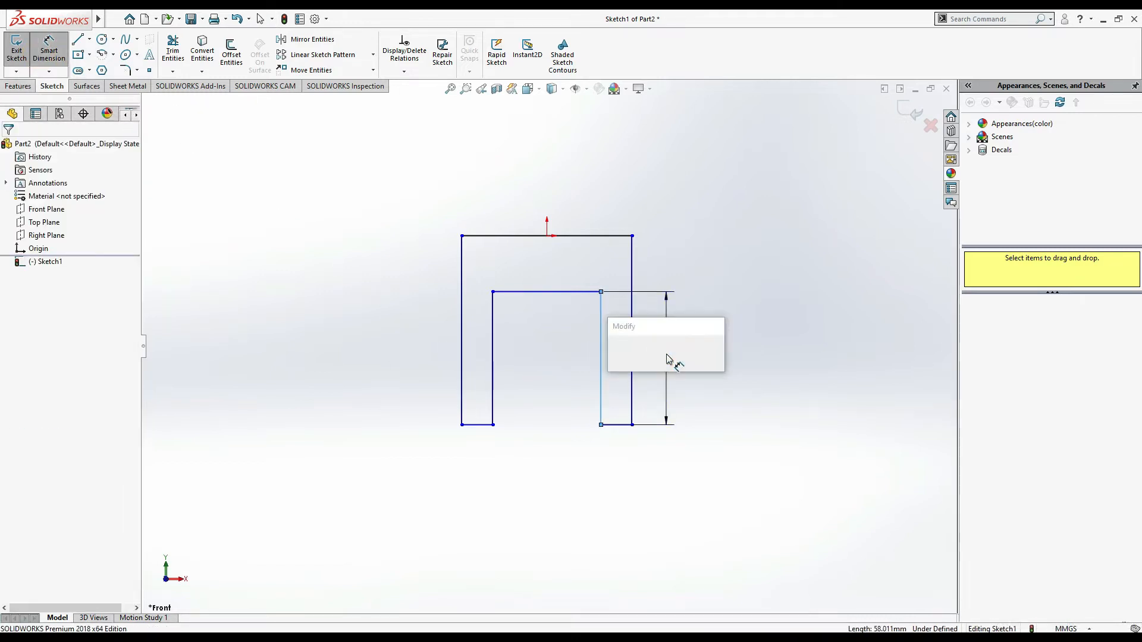
{"action": "type", "text": "40"}
{"action": "key", "text": "Return"}
Step: Dimension the outer vertical side of the profile's right leg to 60 mm
{"action": "left_click", "coordinate": [632, 262]}
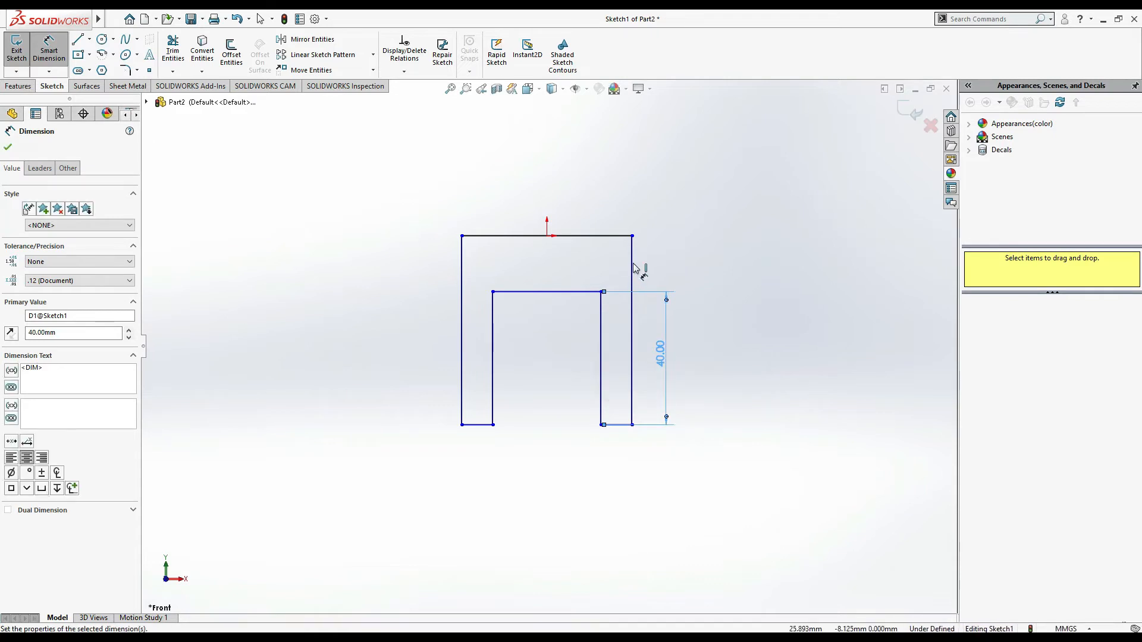
{"action": "left_click", "coordinate": [734, 330]}
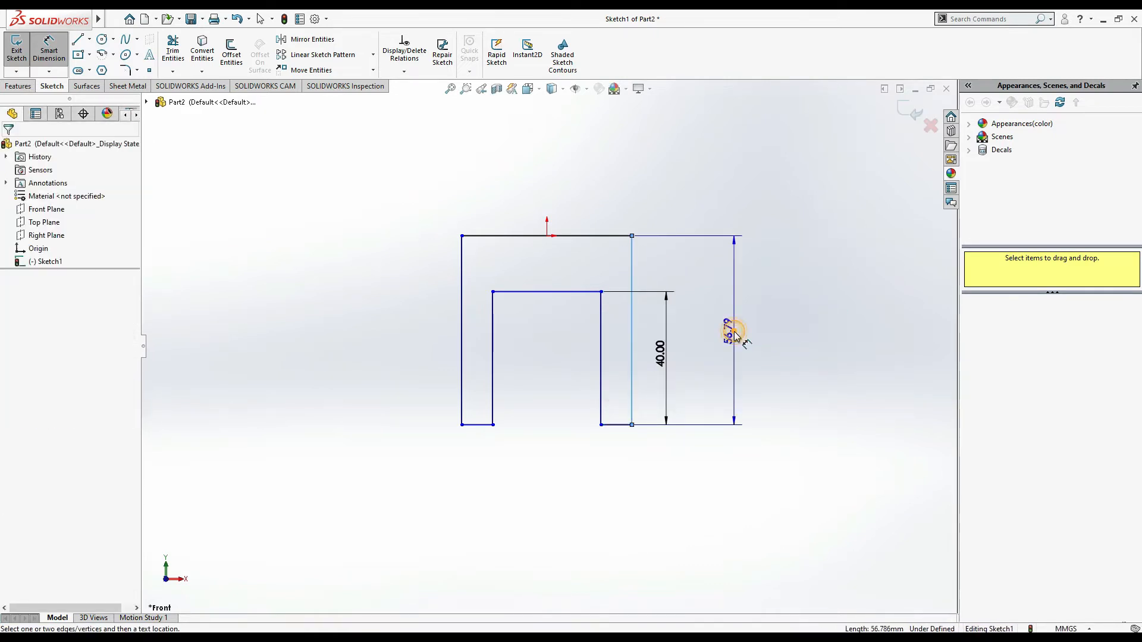
{"action": "type", "text": "60"}
{"action": "key", "text": "Return"}
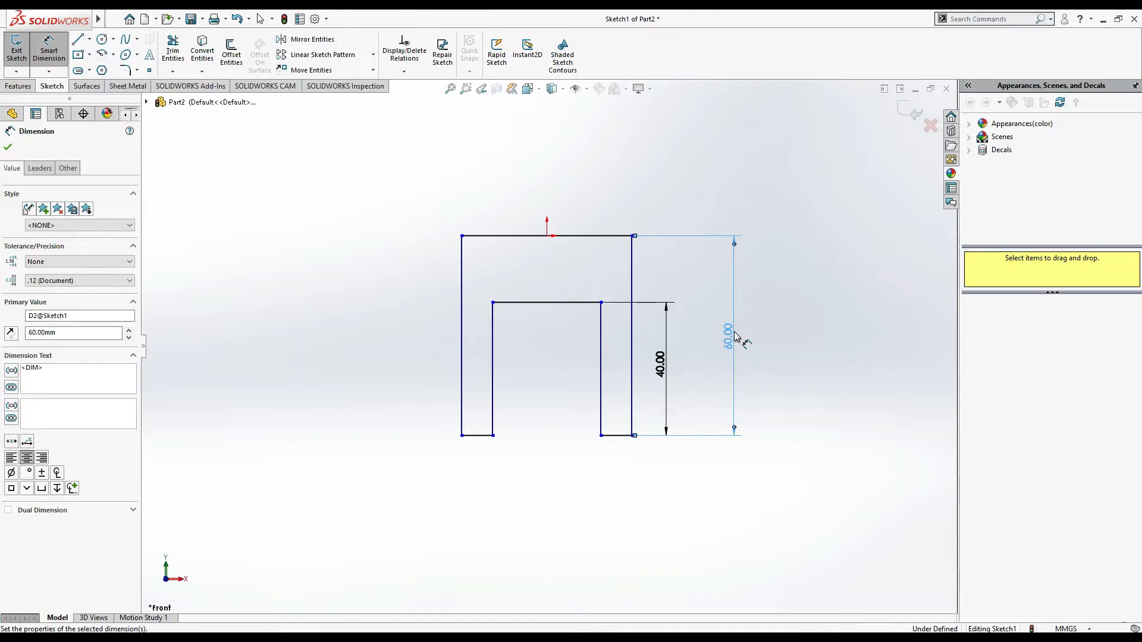
Step: Consult the reference drawing in Photos and dimension the bottom edge of the profile's left leg to 20 mm
{"action": "key", "text": "alt+Tab"}
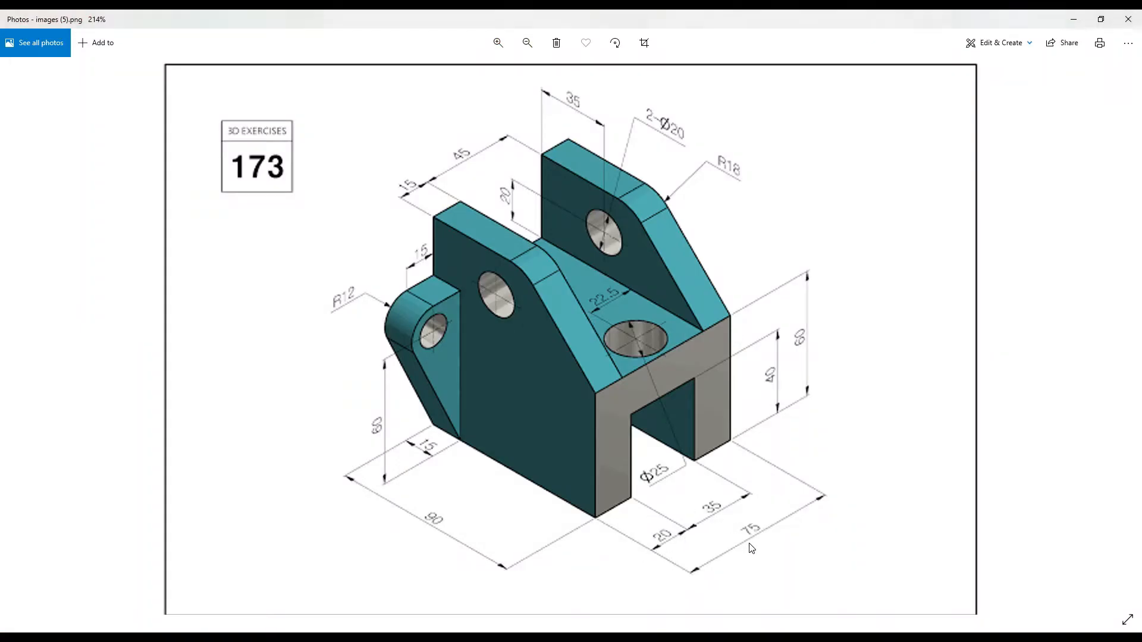
{"action": "key", "text": "alt+Tab"}
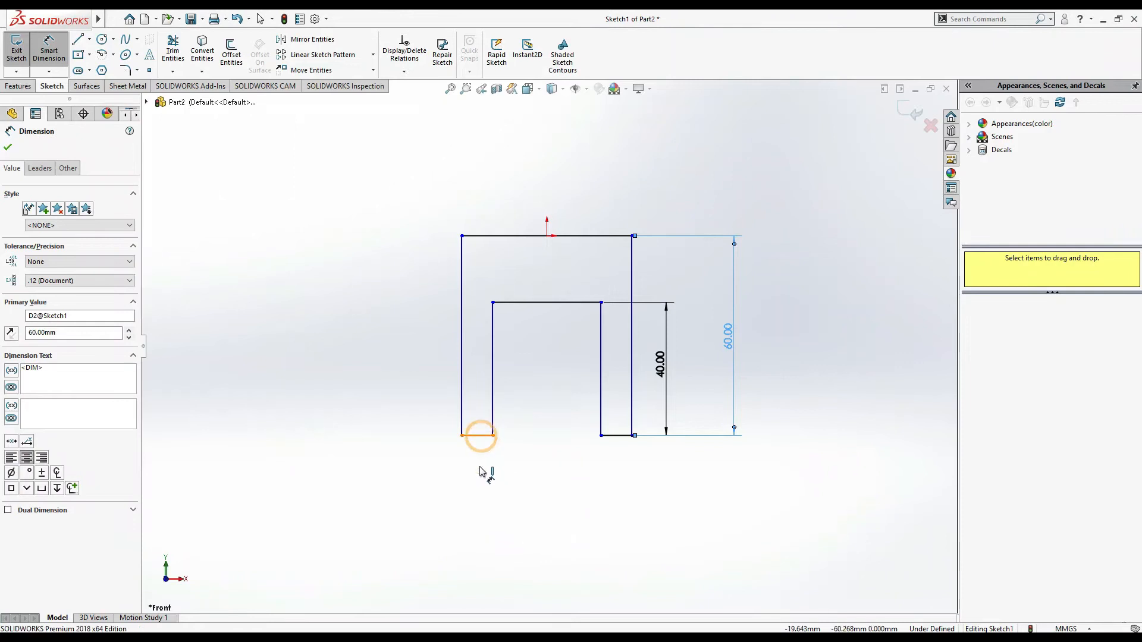
{"action": "left_click", "coordinate": [477, 436]}
{"action": "left_click", "coordinate": [482, 470]}
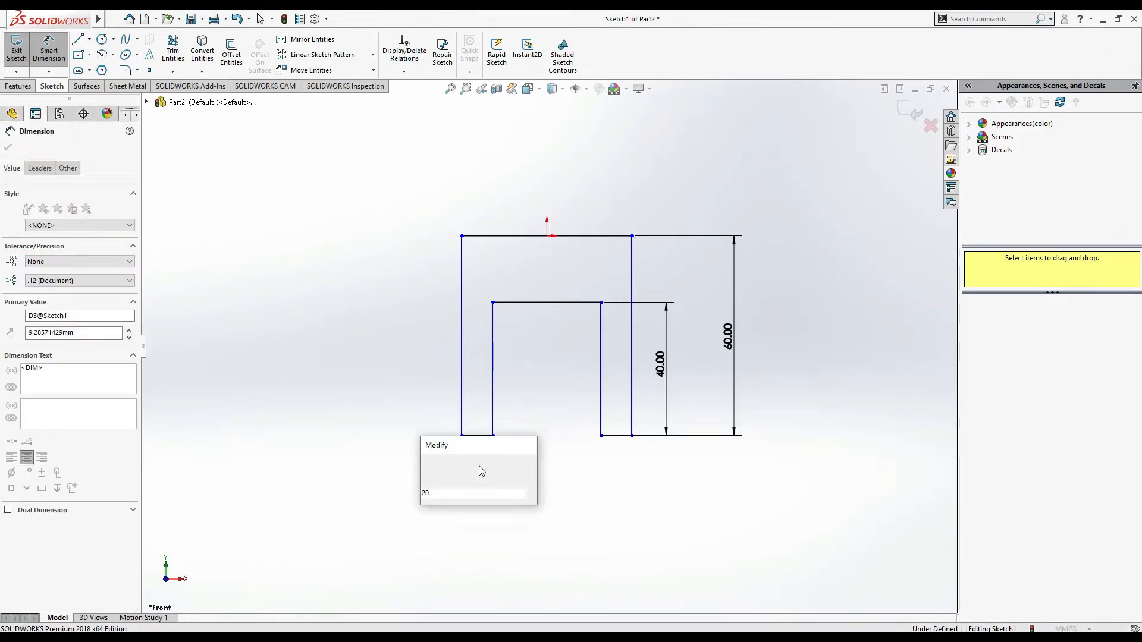
{"action": "key", "text": "Return"}
Step: Dimension the profile's inner top edge to 35 mm, placing the dimension below the legs
{"action": "left_click", "coordinate": [547, 302]}
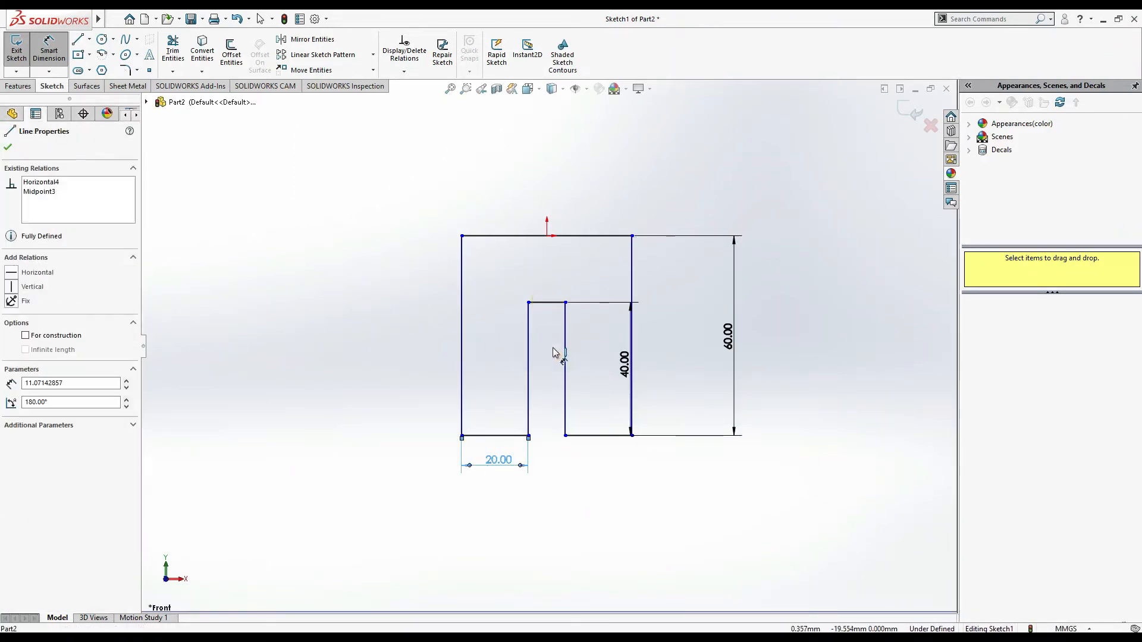
{"action": "left_click", "coordinate": [559, 522]}
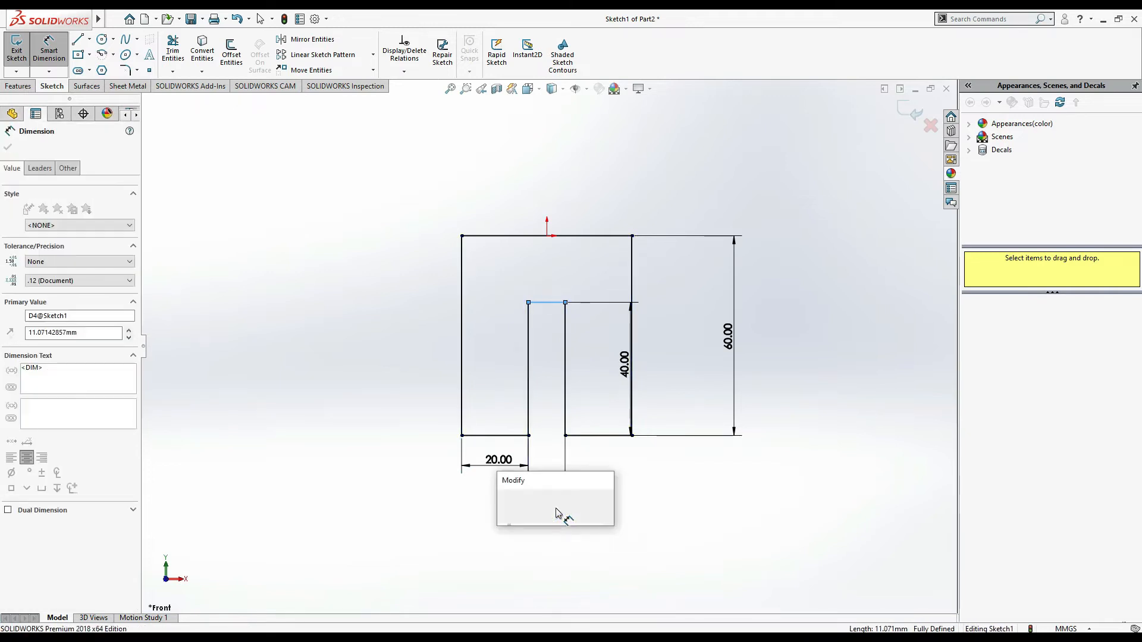
{"action": "type", "text": "35"}
{"action": "key", "text": "Return"}
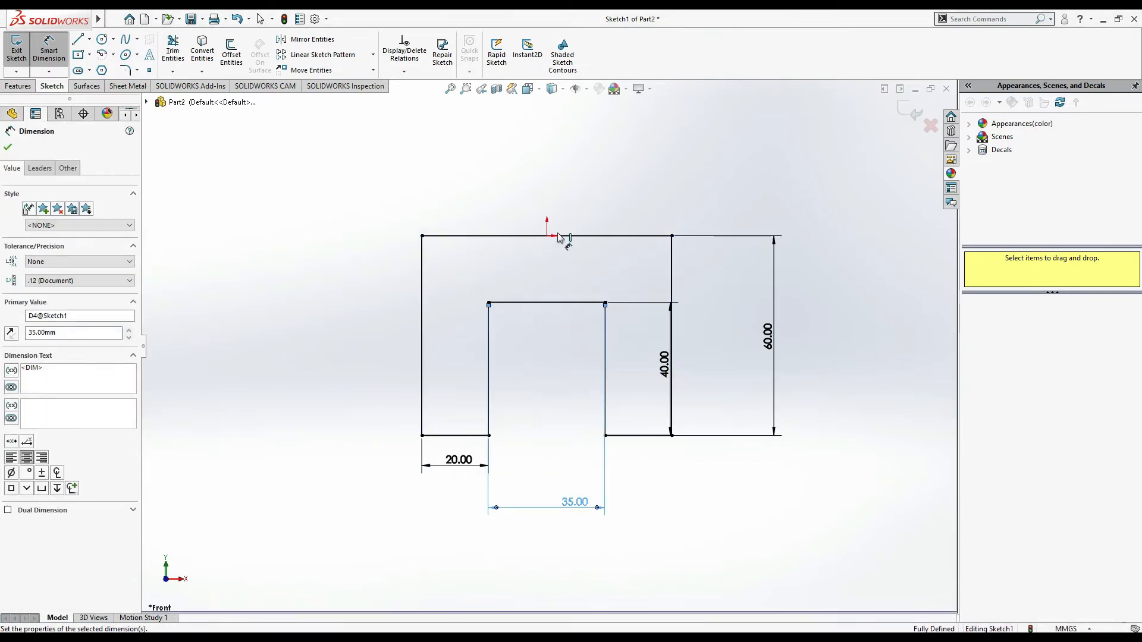
Step: Add an overall width dimension to the profile's outer top edge below the sketch and make it driven
{"action": "left_click", "coordinate": [582, 237]}
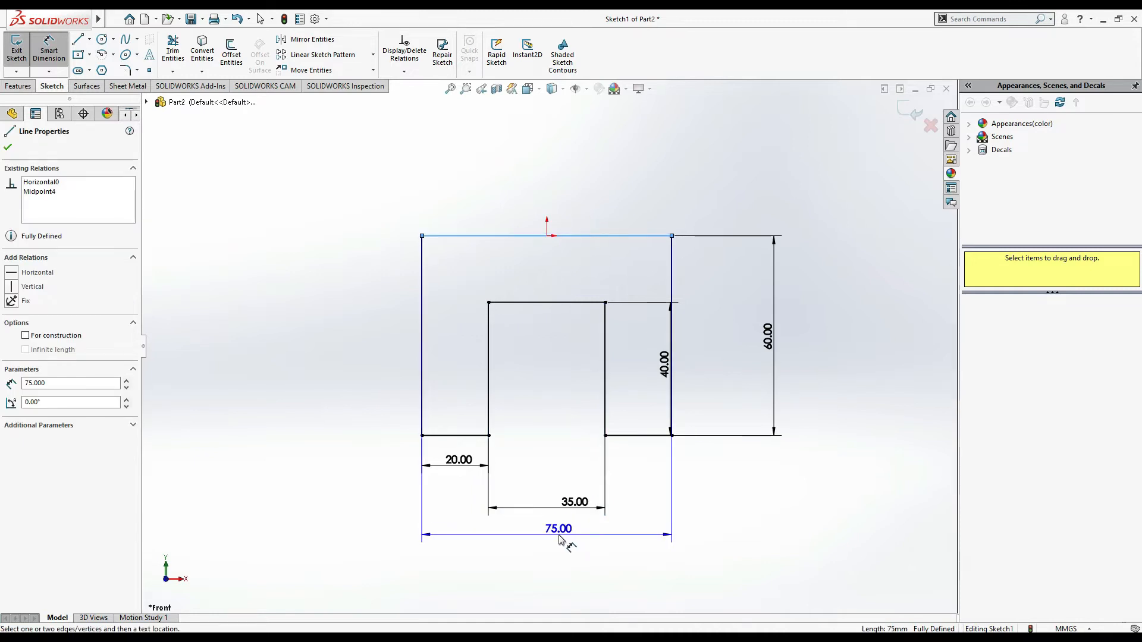
{"action": "left_click", "coordinate": [570, 540]}
{"action": "left_click", "coordinate": [622, 257]}
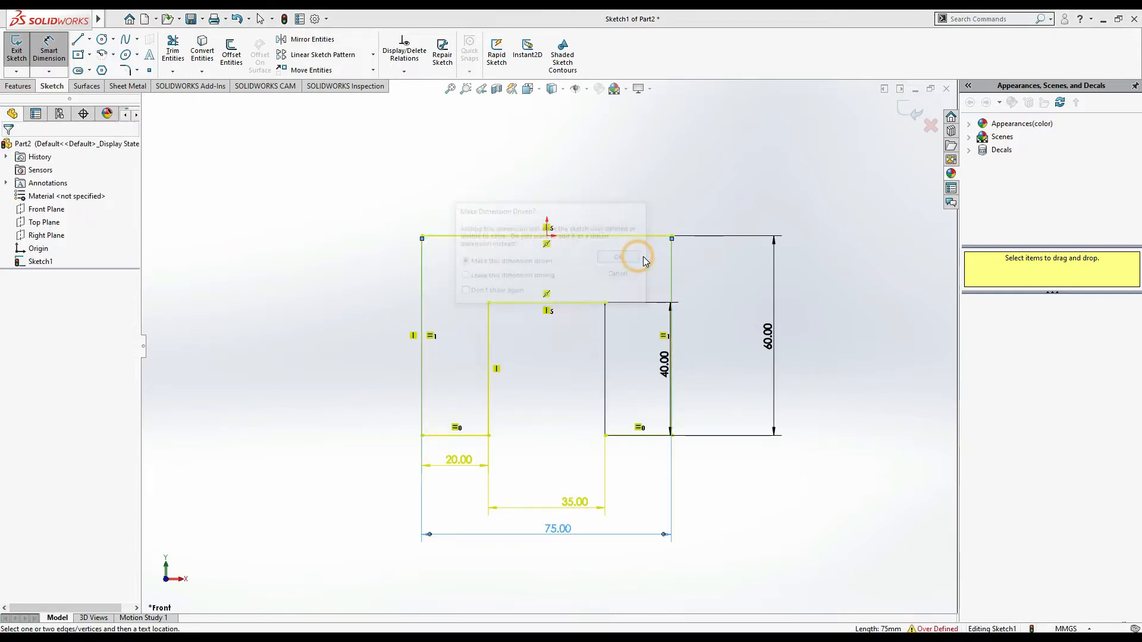
Step: Consult the reference drawing in Photos and extrude the profile 90 mm blind with the direction reversed
{"action": "key", "text": "alt+Tab"}
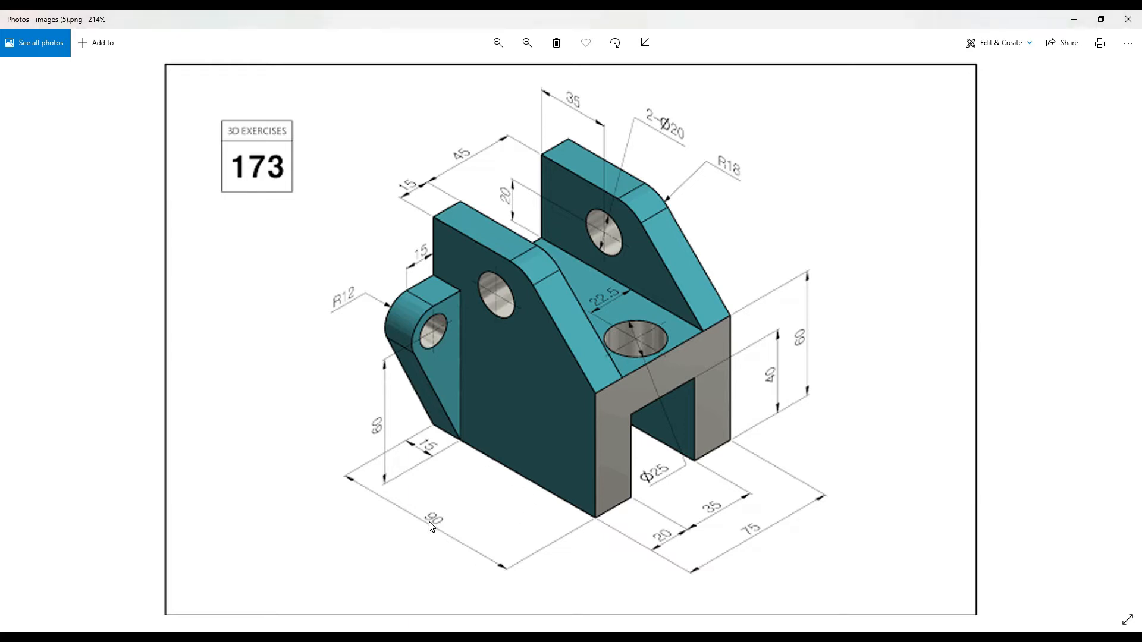
{"action": "key", "text": "alt+Tab"}
{"action": "left_click", "coordinate": [12, 85]}
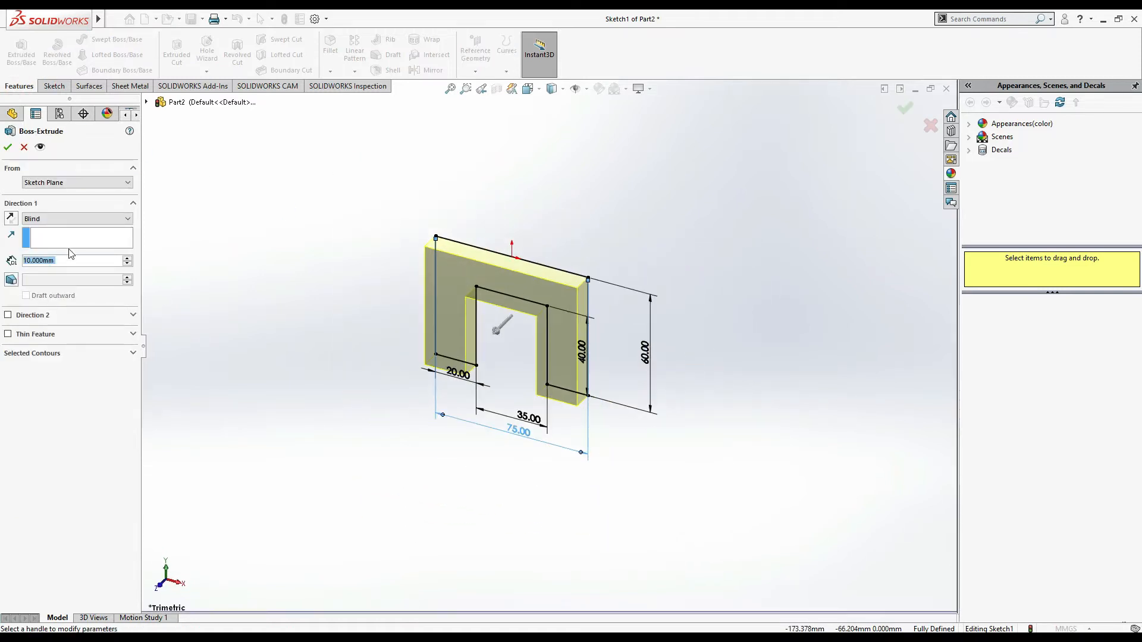
{"action": "type", "text": "90"}
{"action": "key", "text": "Return"}
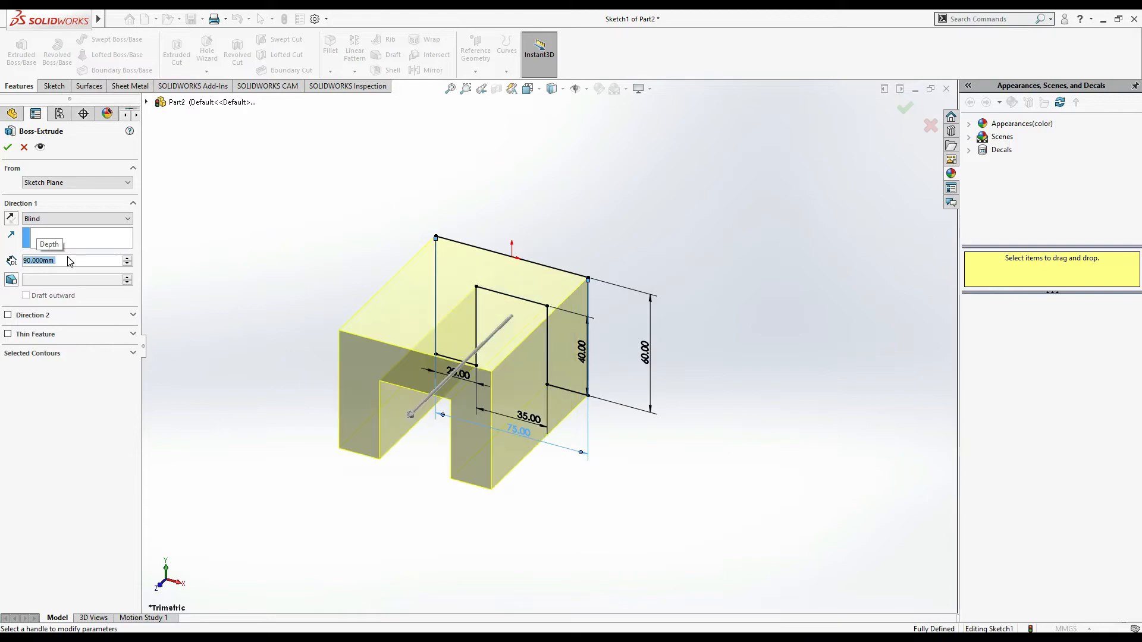
{"action": "key", "text": "alt+Tab"}
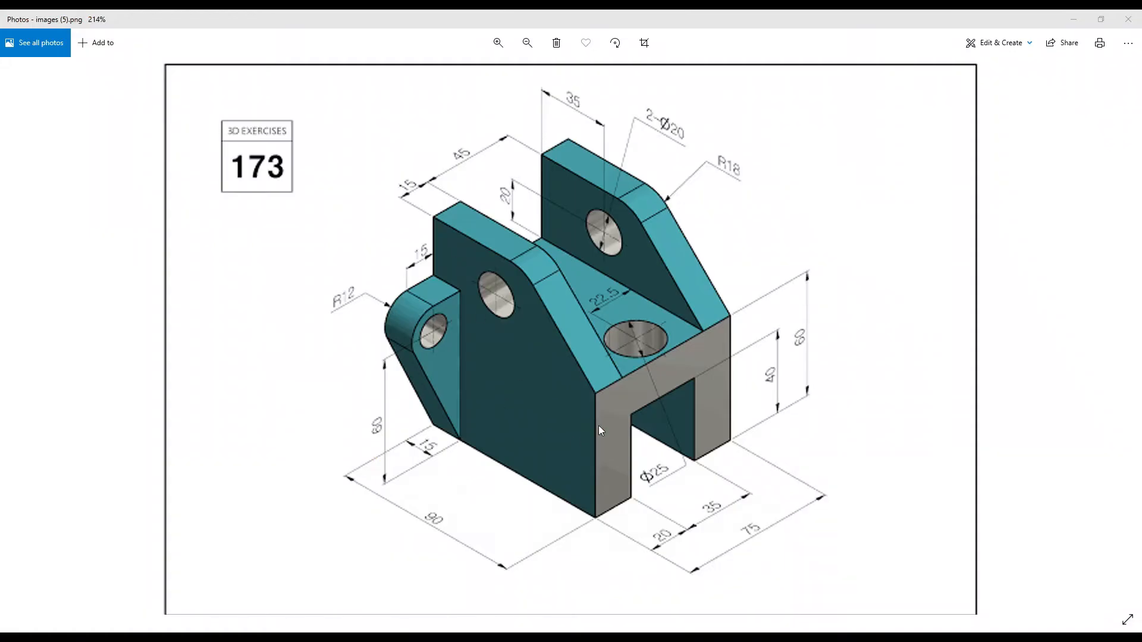
{"action": "key", "text": "alt+Tab"}
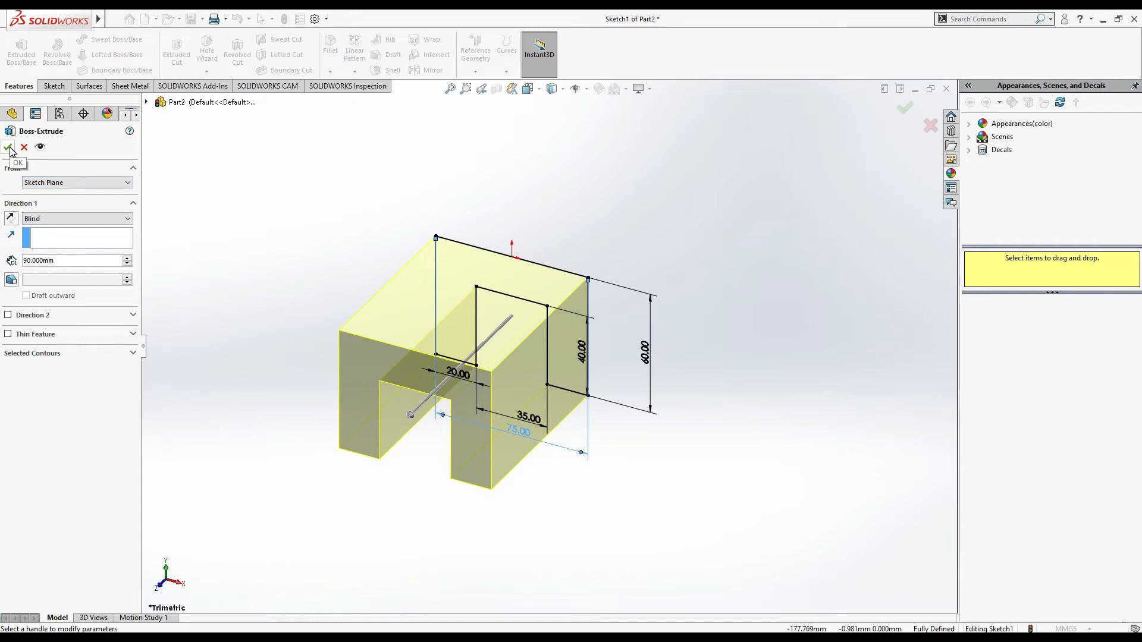
{"action": "left_click", "coordinate": [11, 218]}
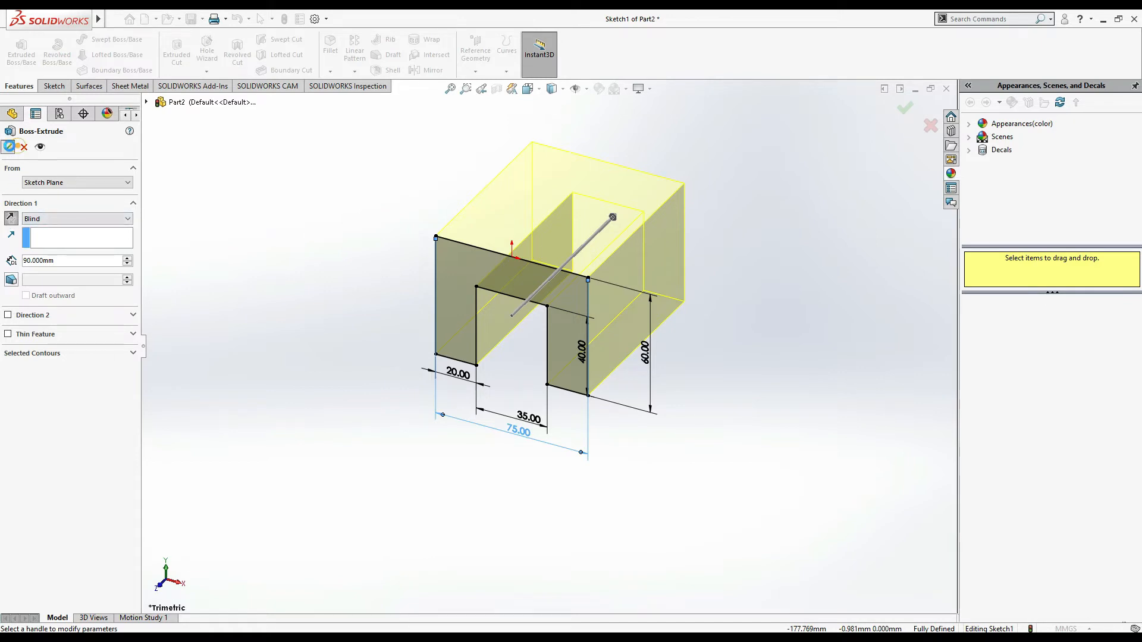
{"action": "left_click", "coordinate": [7, 146]}
Step: Check the side plates in the reference drawing in Photos and start a sketch on the block's left outer side face
{"action": "middle_click_drag", "start_coordinate": [334, 312], "coordinate": [383, 338]}
{"action": "middle_click_drag", "start_coordinate": [441, 370], "coordinate": [383, 382]}
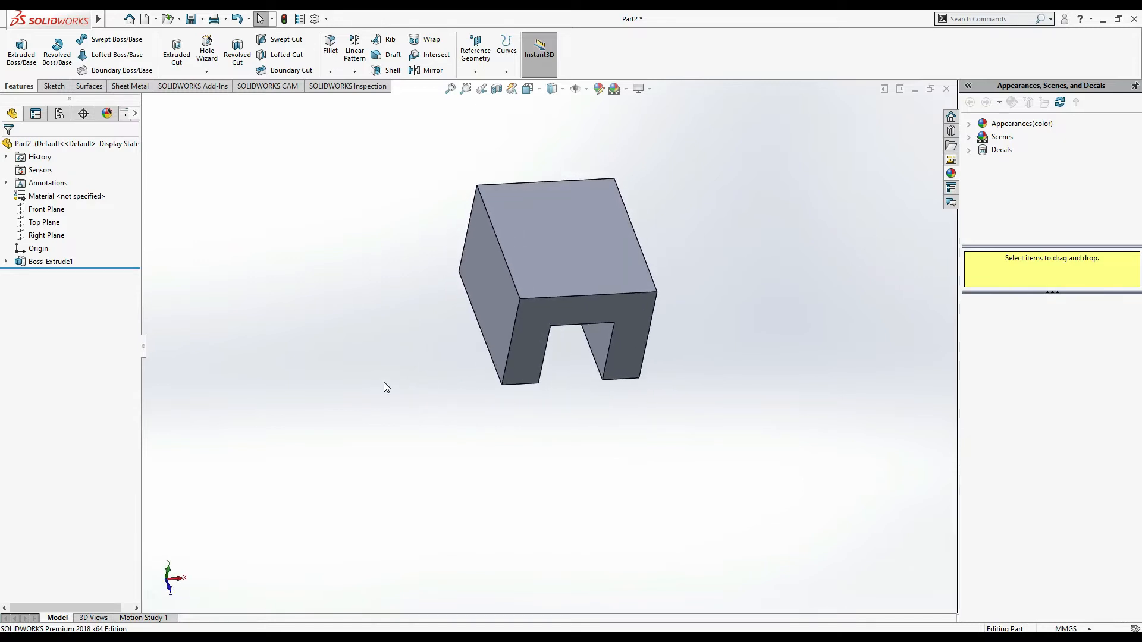
{"action": "key", "text": "alt+Tab"}
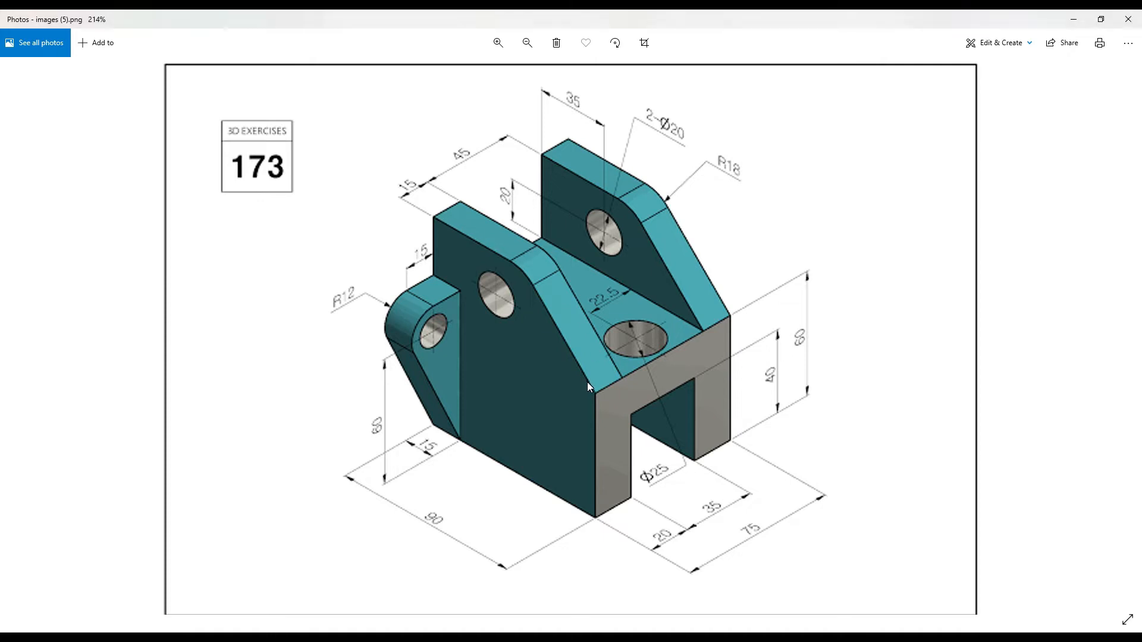
{"action": "key", "text": "alt+Tab"}
{"action": "left_click", "coordinate": [500, 300]}
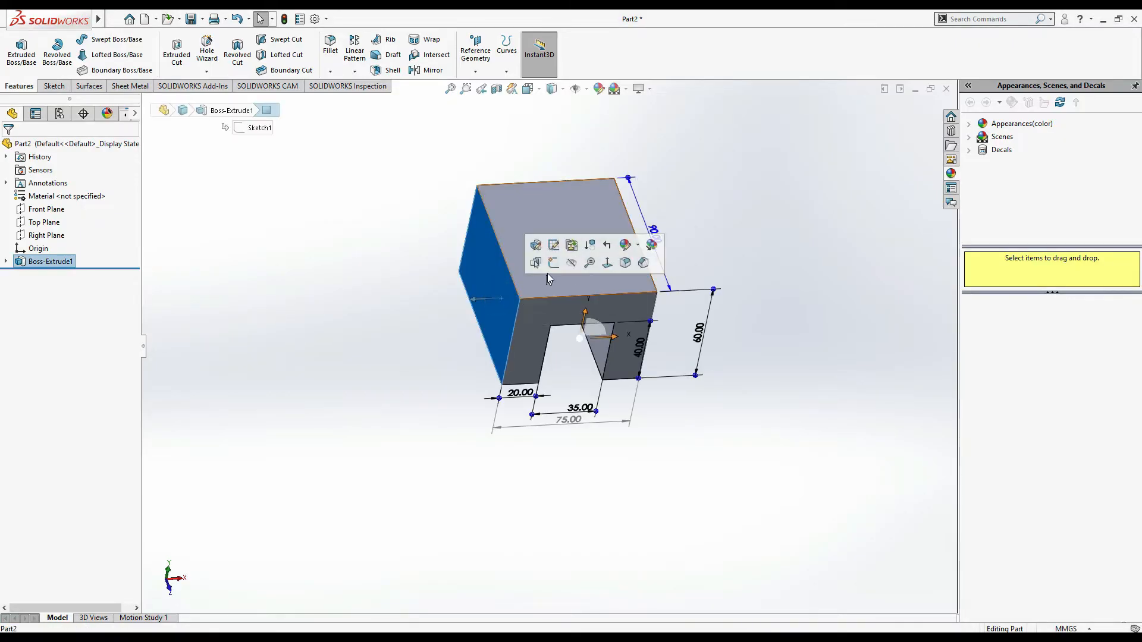
{"action": "left_click", "coordinate": [558, 262]}
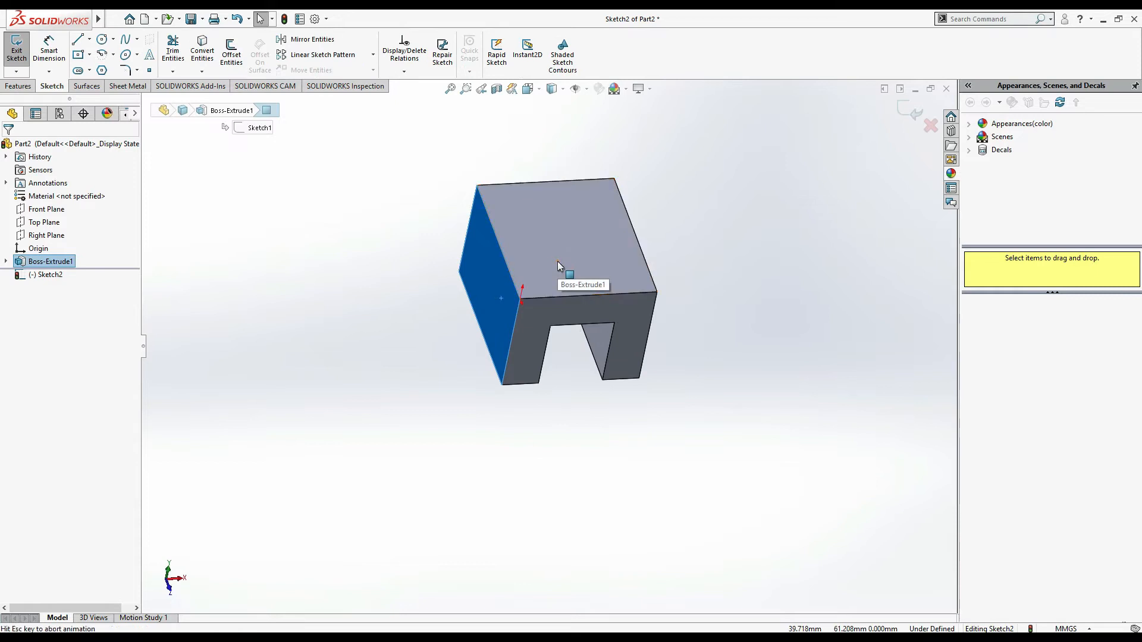
{"action": "scroll", "coordinate": [587, 248], "scroll_direction": "up", "scroll_amount": 3}
{"action": "middle_click_drag", "start_coordinate": [587, 248], "coordinate": [592, 359], "text": "ctrl"}
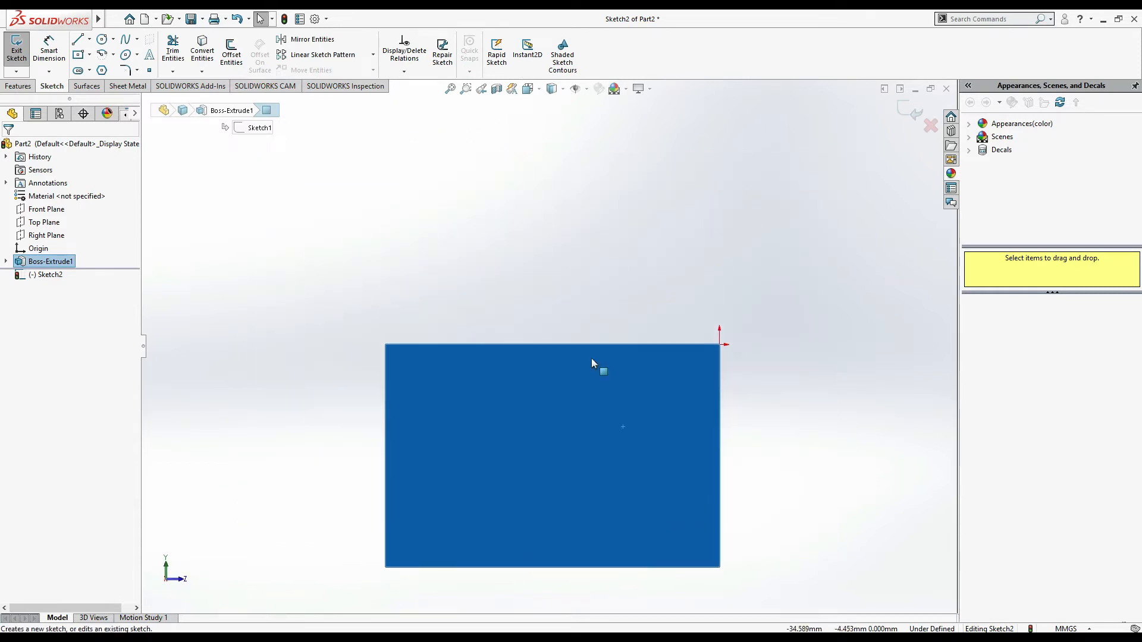
Step: Sketch a vertical line about 39 mm up from the face's upper rear corner, a horizontal line about 52 mm long and a slanted line to the origin
{"action": "left_click", "coordinate": [78, 39]}
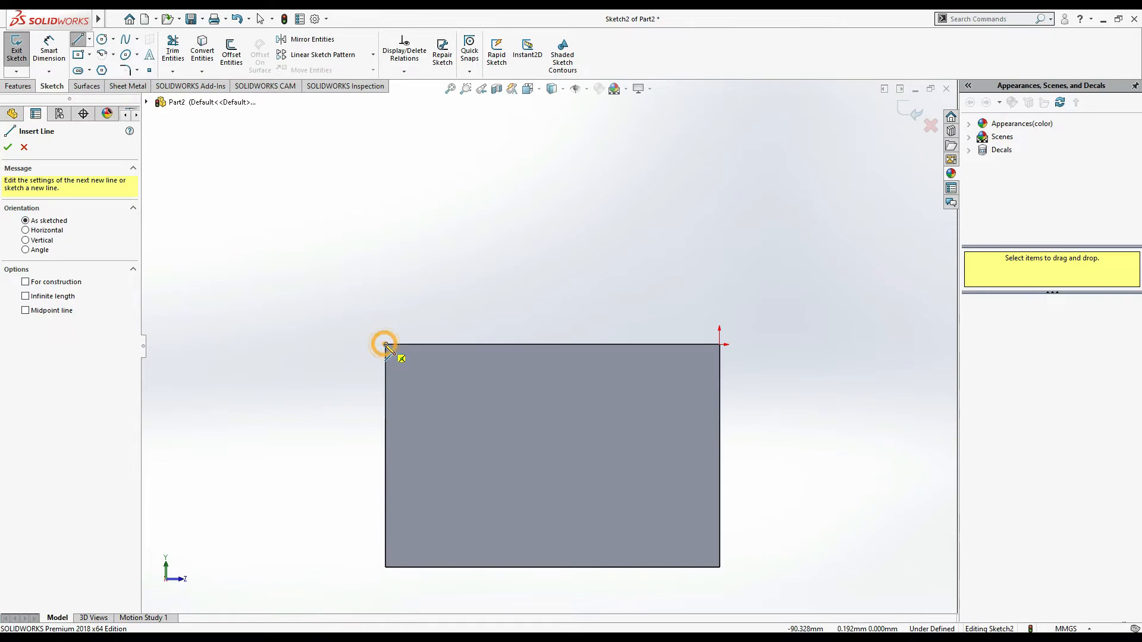
{"action": "left_click", "coordinate": [385, 345]}
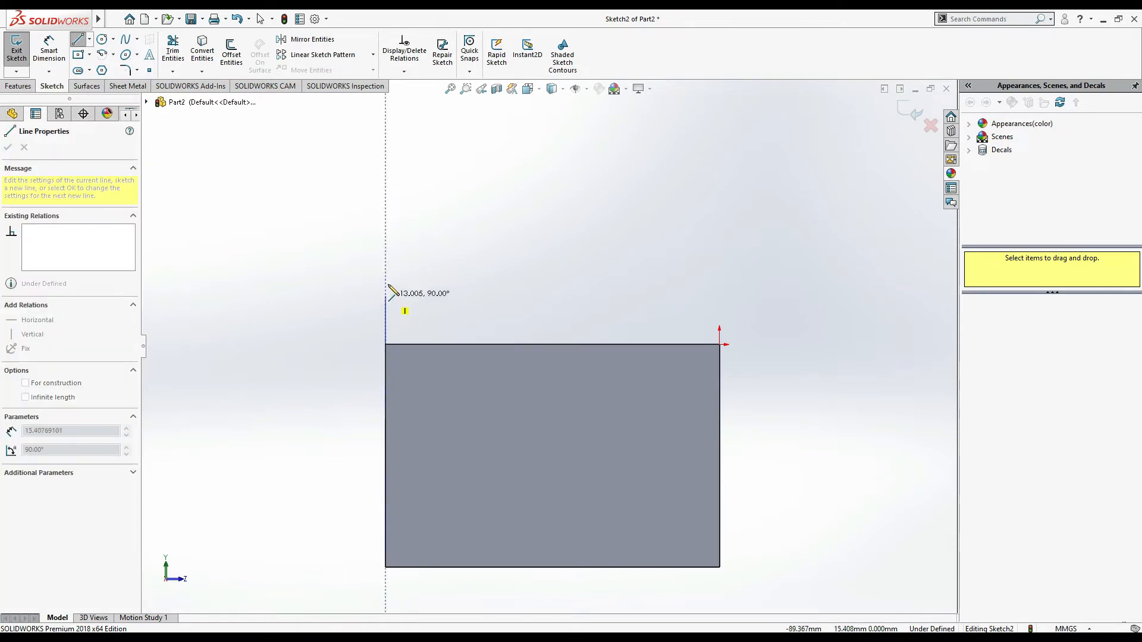
{"action": "left_click", "coordinate": [386, 201]}
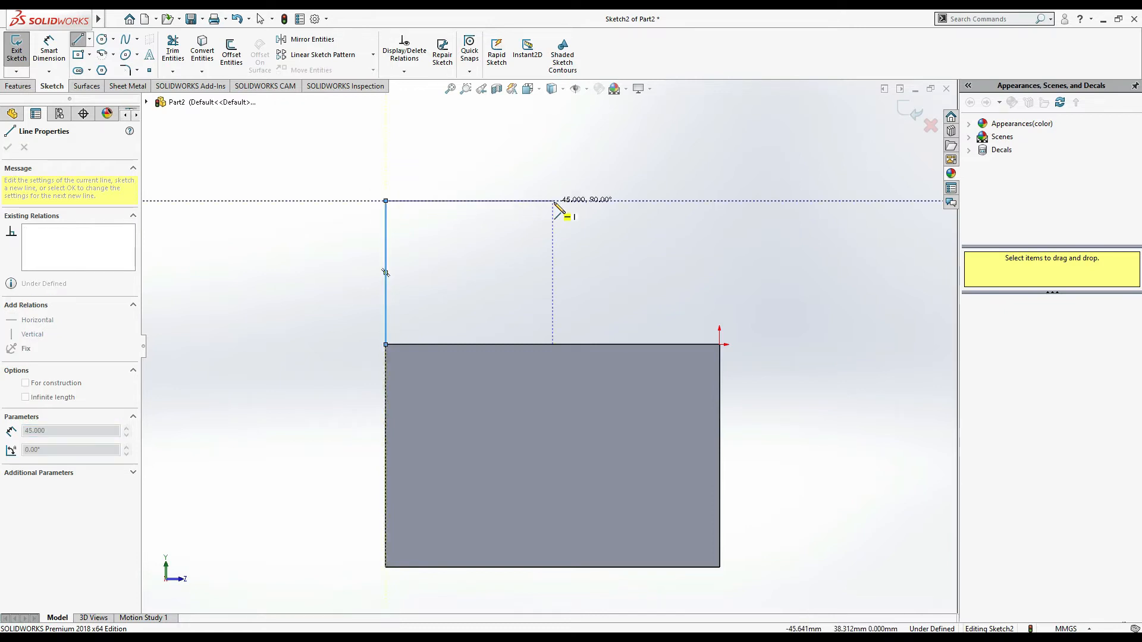
{"action": "left_click", "coordinate": [581, 201]}
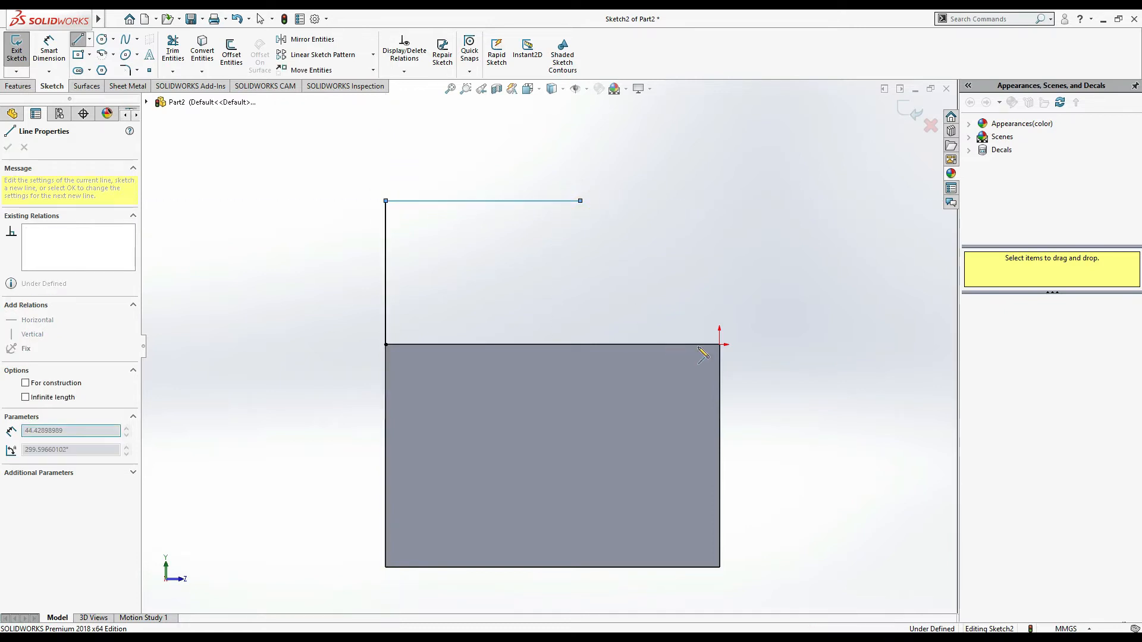
{"action": "left_click", "coordinate": [719, 344]}
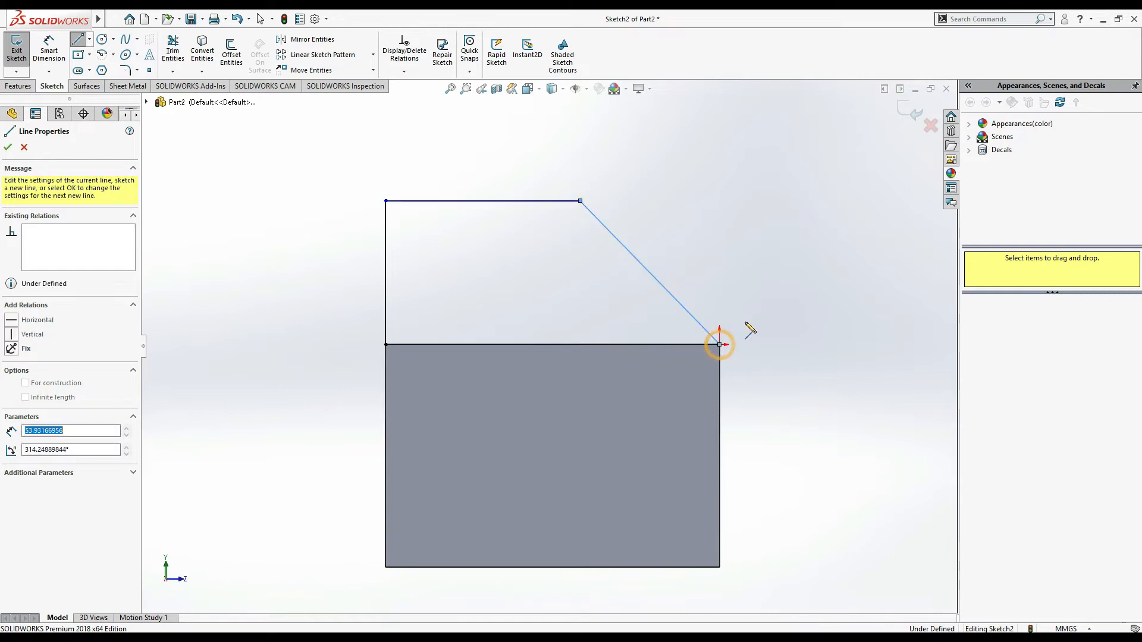
{"action": "key", "text": "Escape"}
Step: Consult the reference drawing in Photos for the corner radius of the side plate
{"action": "key", "text": "alt+Tab"}
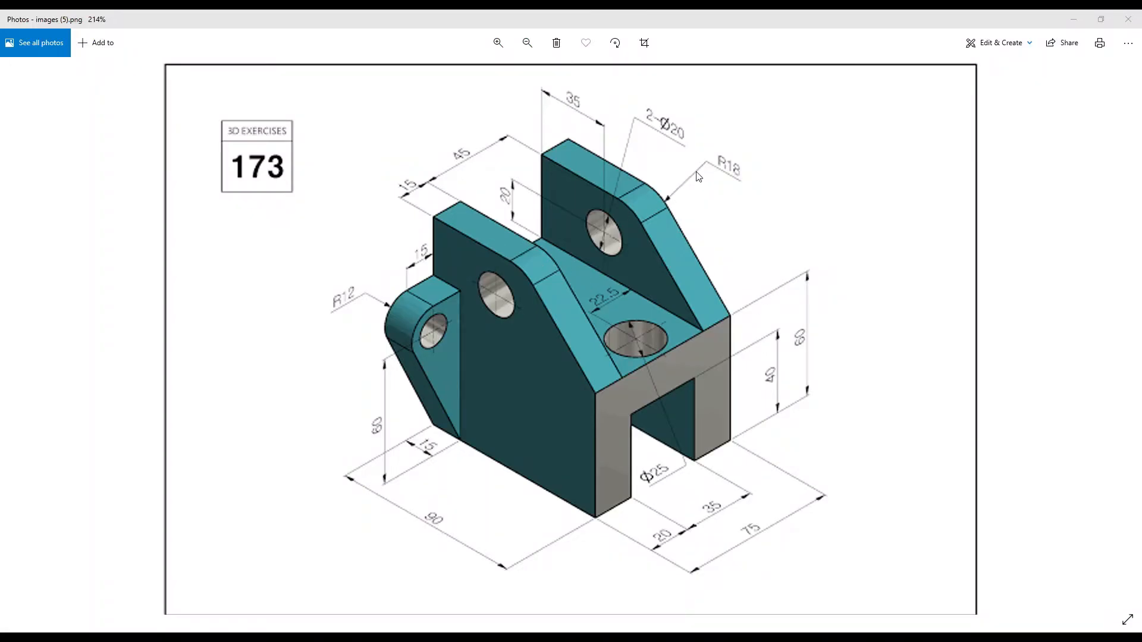
{"action": "left_click", "coordinate": [734, 174]}
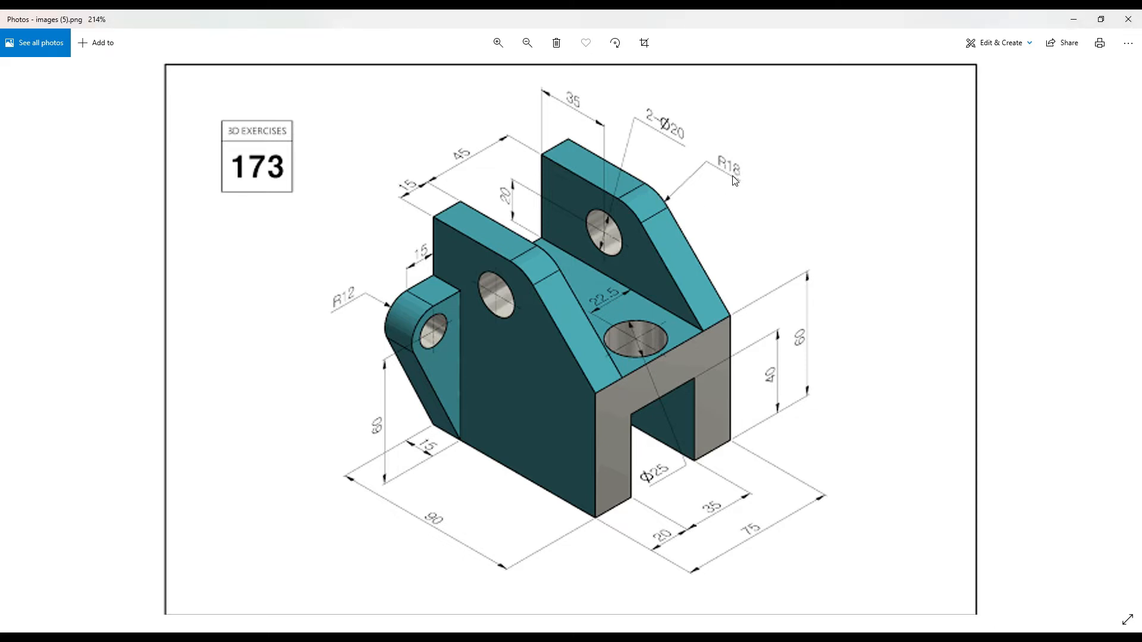
{"action": "key", "text": "alt+Tab"}
{"action": "left_click", "coordinate": [49, 50]}
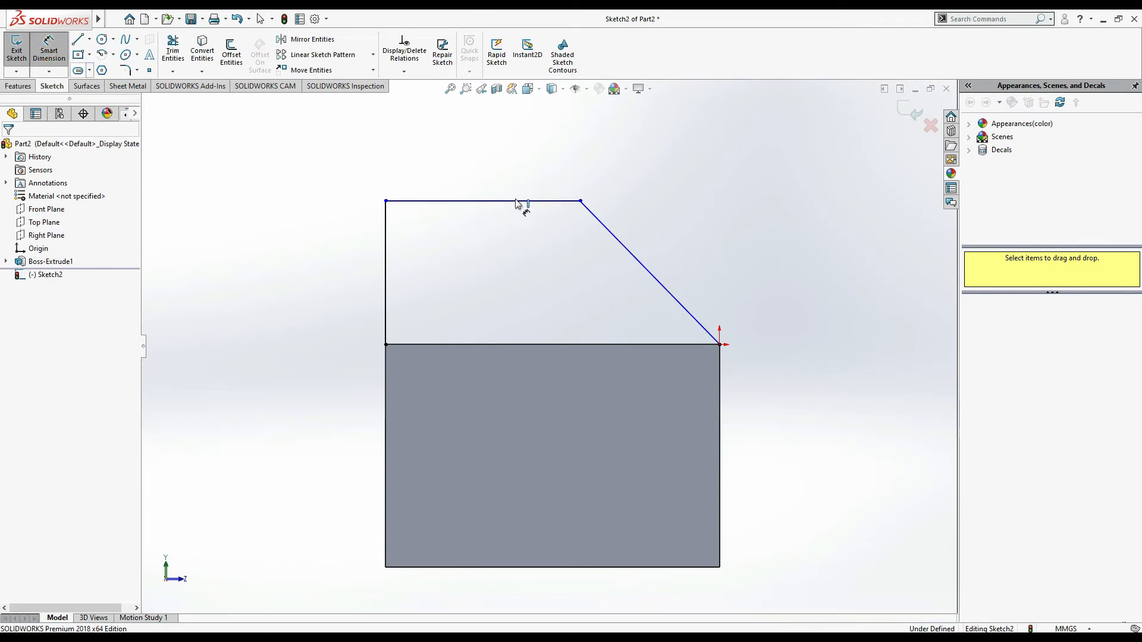
{"action": "left_click", "coordinate": [580, 201]}
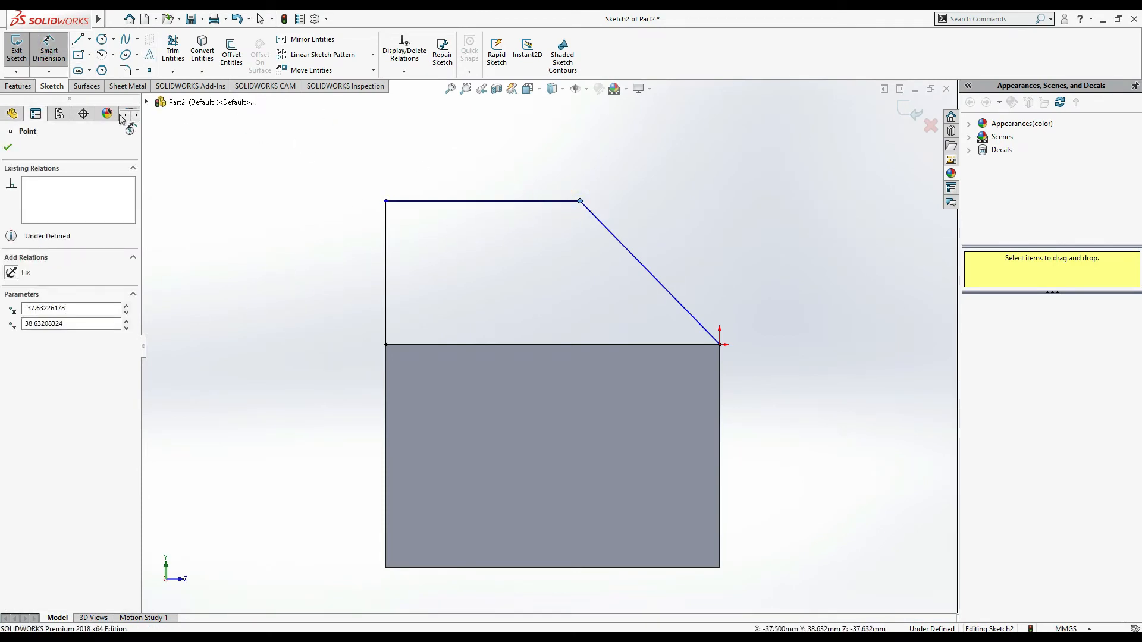
{"action": "key", "text": "Escape"}
Step: Round the corner between the horizontal and slanted lines with an 18 mm sketch fillet
{"action": "left_click", "coordinate": [130, 75]}
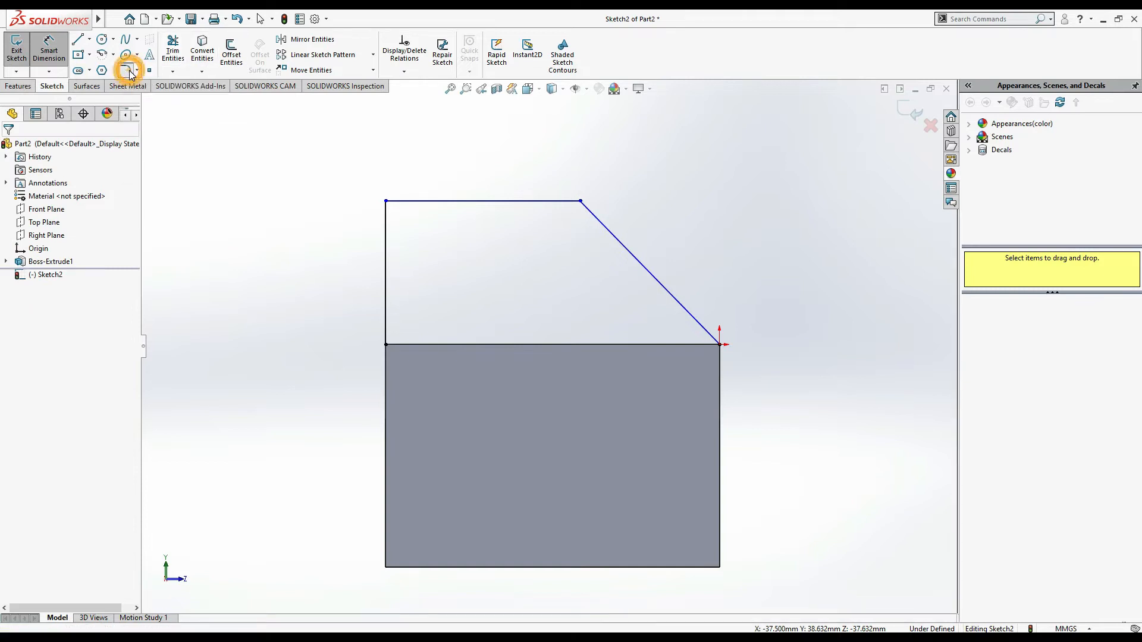
{"action": "left_click", "coordinate": [580, 204]}
{"action": "left_click", "coordinate": [88, 261]}
{"action": "double_click", "coordinate": [88, 261]}
{"action": "type", "text": "1"}
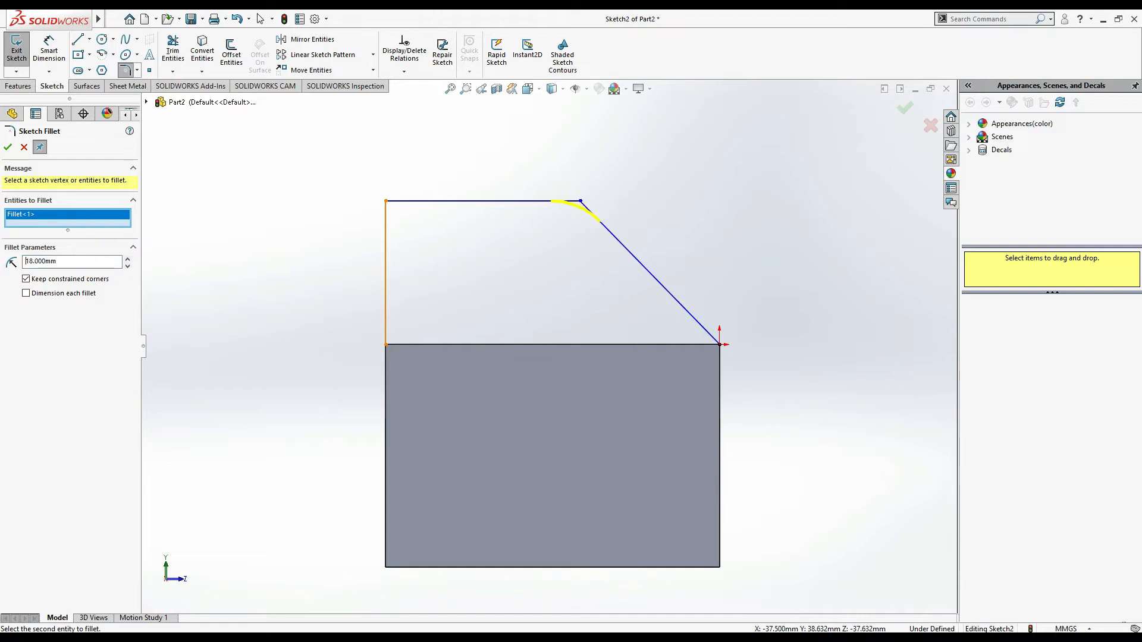
{"action": "left_click", "coordinate": [7, 145]}
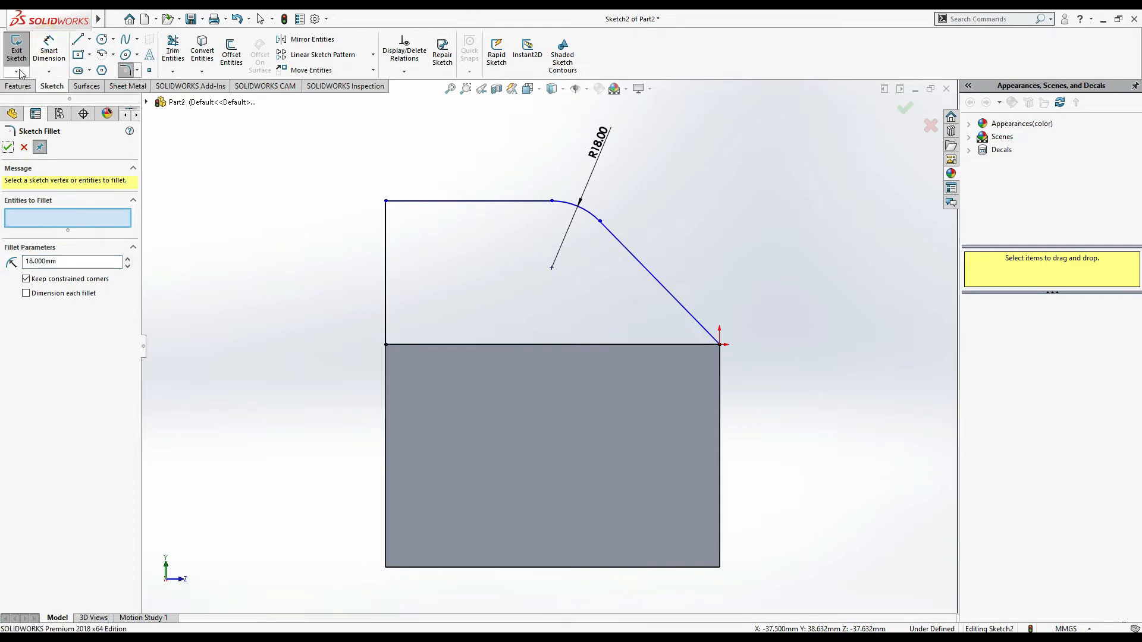
Step: Dimension the angle between the slanted line and the block's upper edge as 45 degrees
{"action": "left_click", "coordinate": [63, 61]}
{"action": "left_click", "coordinate": [703, 327]}
{"action": "left_click", "coordinate": [673, 344]}
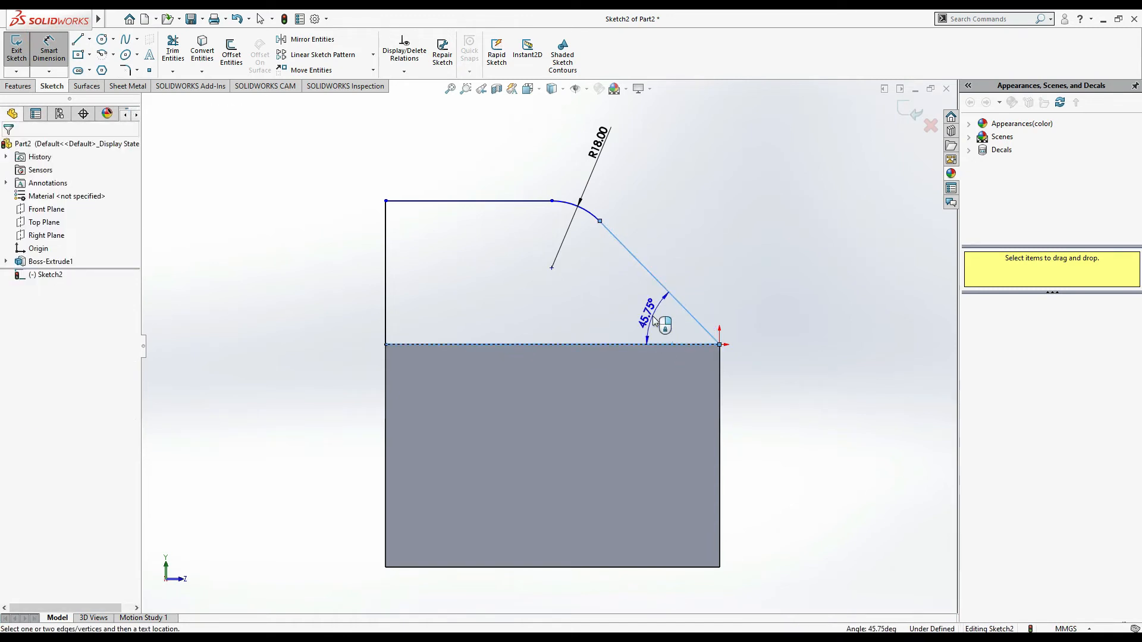
{"action": "left_click", "coordinate": [652, 320]}
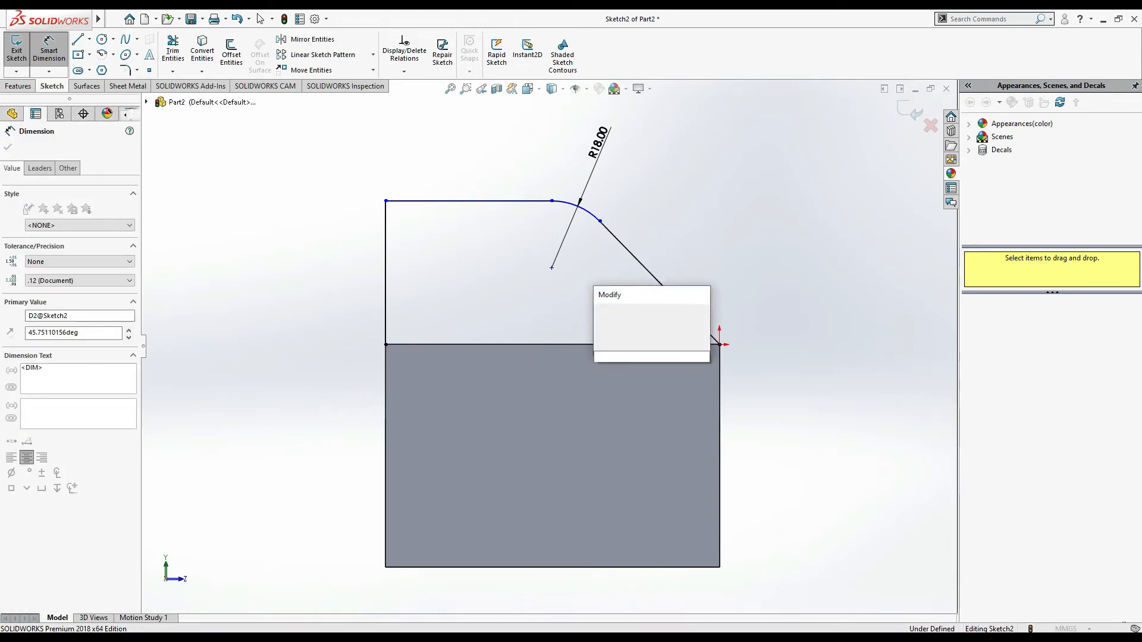
{"action": "key", "text": "Return"}
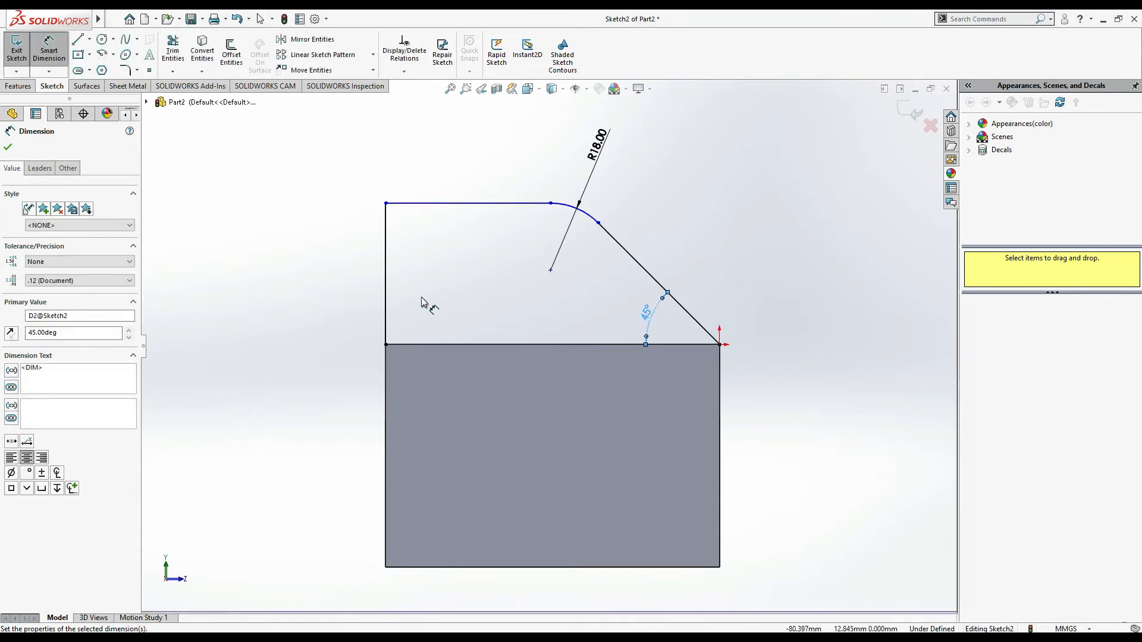
Step: Consult the reference drawing in Photos and dimension the profile's vertical line as 60 mm
{"action": "key", "text": "alt+Tab"}
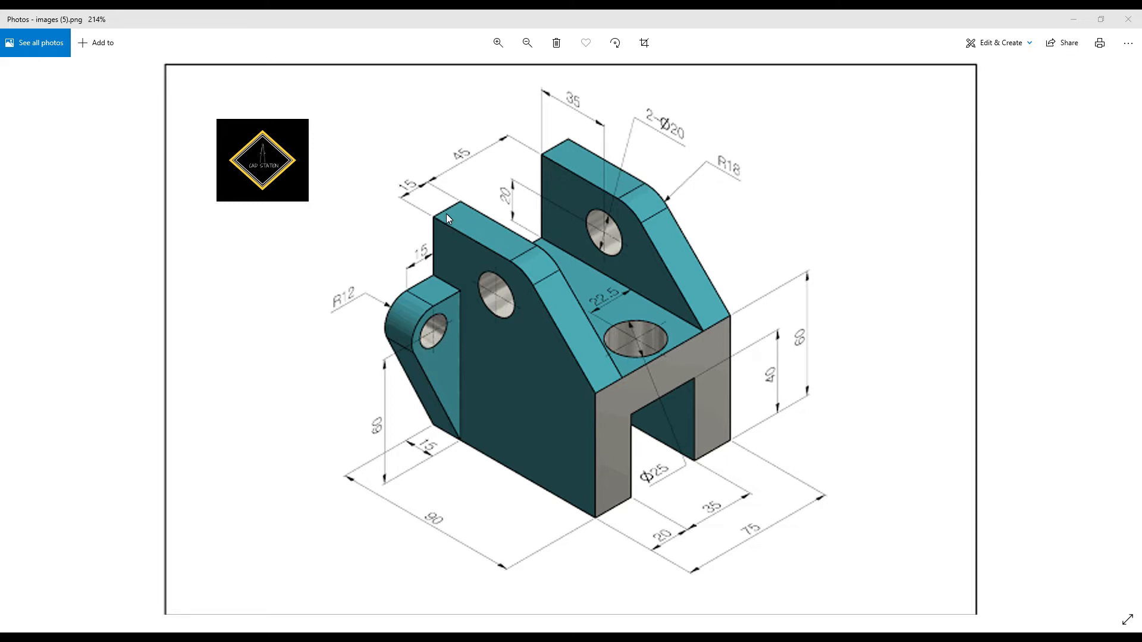
{"action": "key", "text": "alt+Tab"}
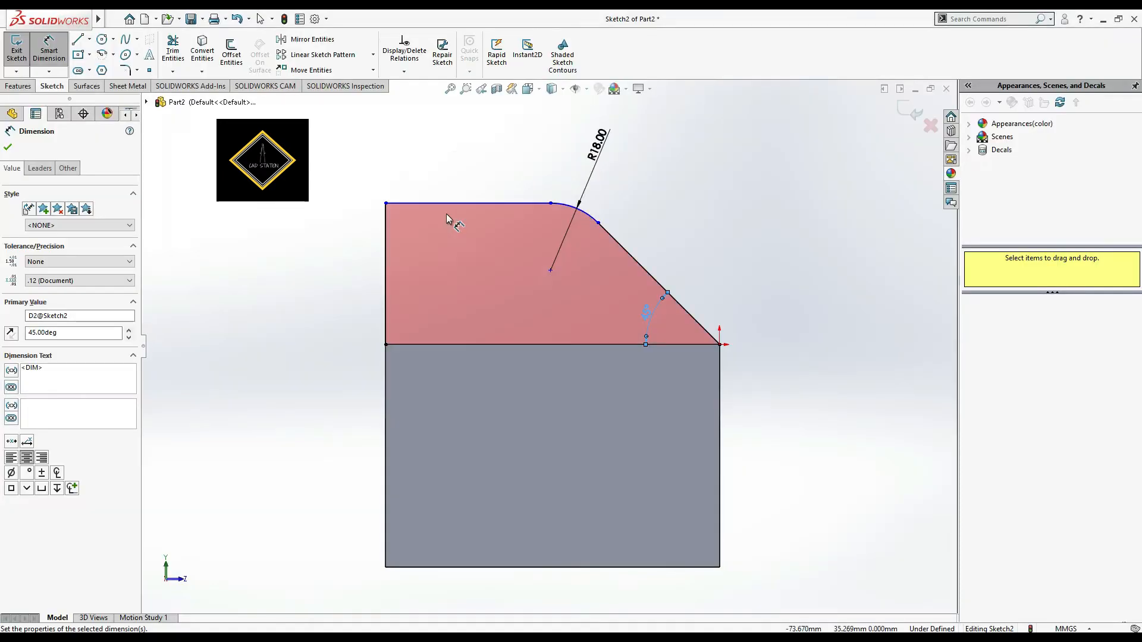
{"action": "left_click", "coordinate": [385, 279]}
{"action": "left_click", "coordinate": [327, 281]}
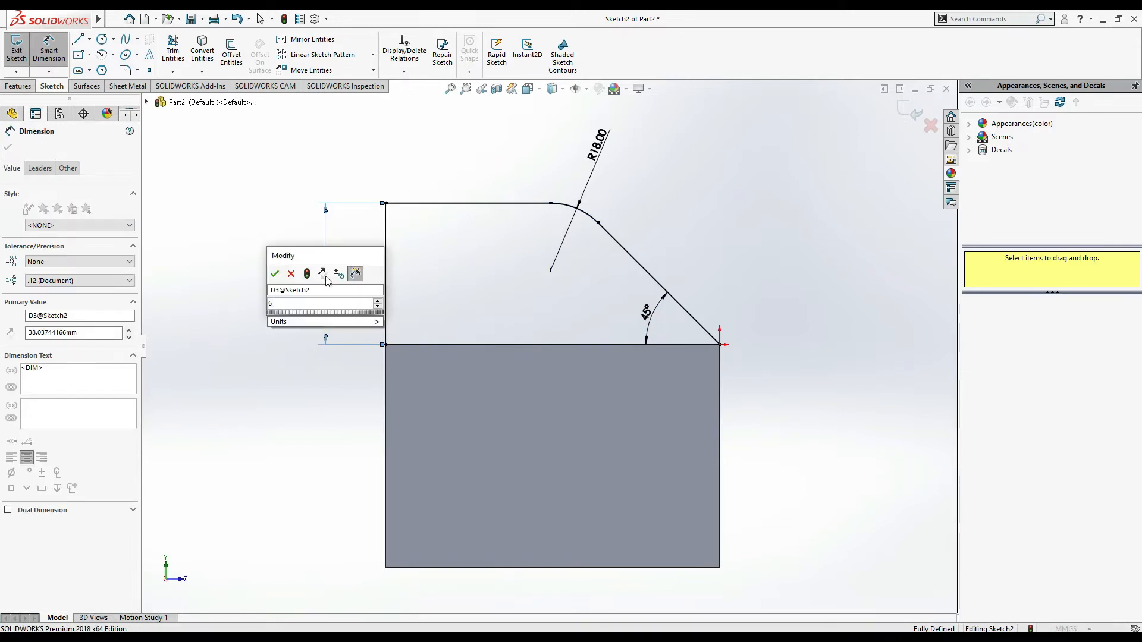
{"action": "key", "text": "Return"}
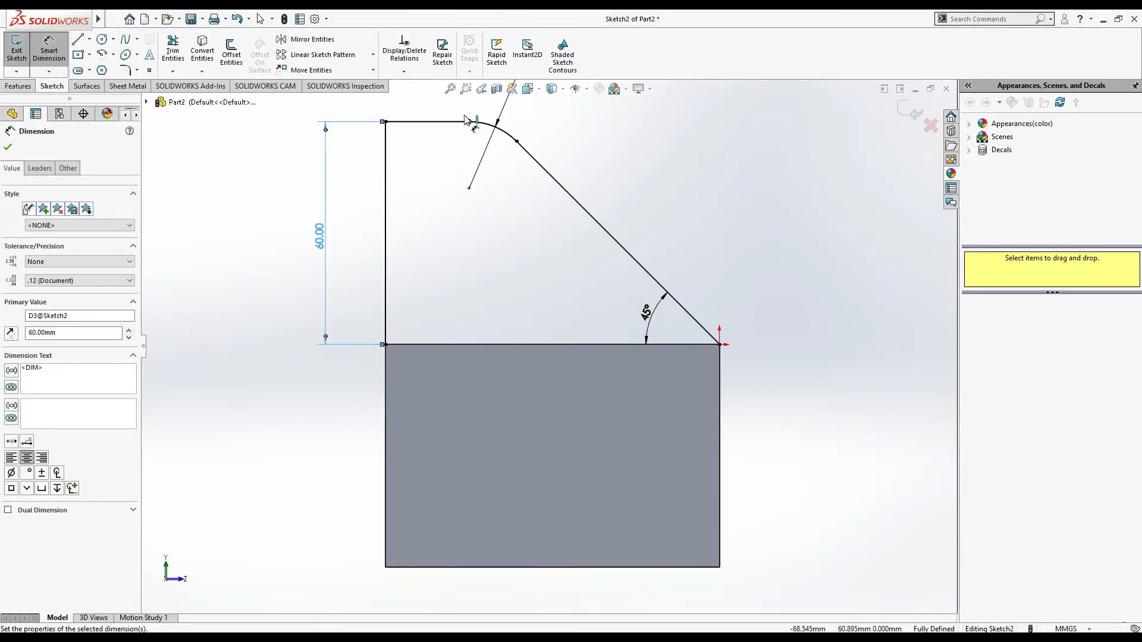
{"action": "middle_click_drag", "start_coordinate": [512, 229], "coordinate": [519, 323], "text": "ctrl"}
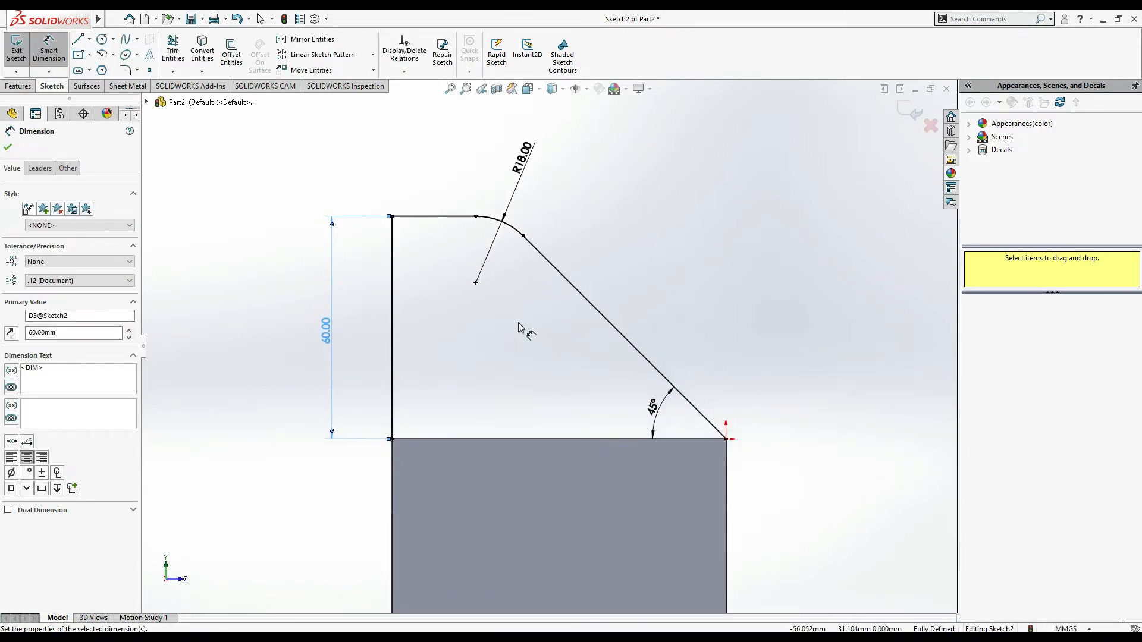
Step: Check the reference drawing in Photos and try to dimension the length of the profile's upper horizontal line
{"action": "key", "text": "alt+Tab"}
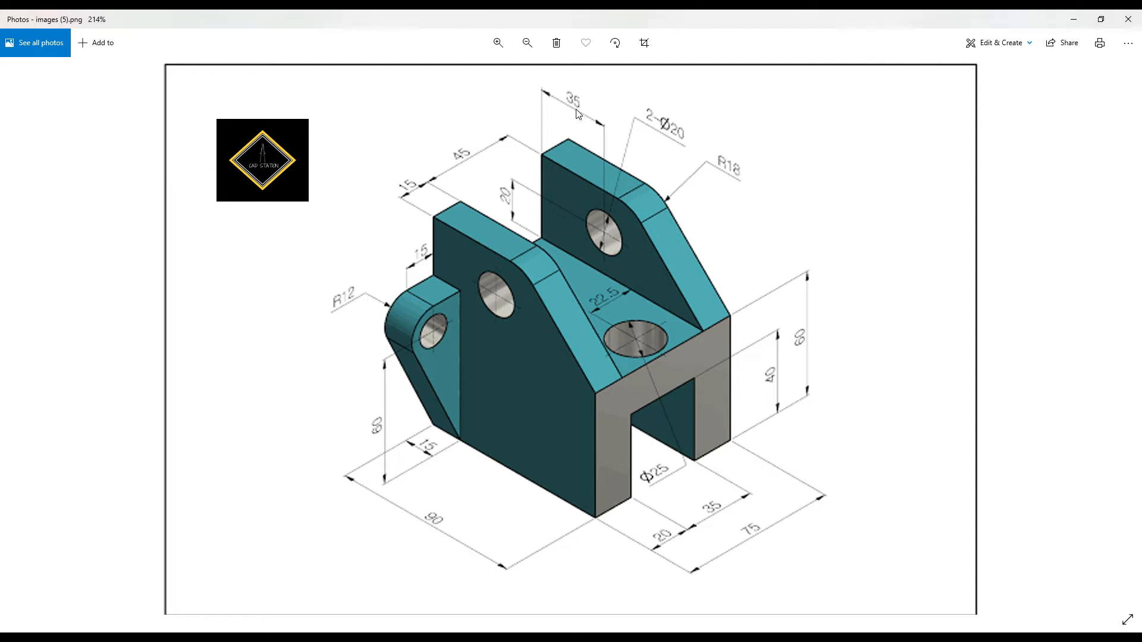
{"action": "key", "text": "alt+Tab"}
{"action": "left_click", "coordinate": [453, 216]}
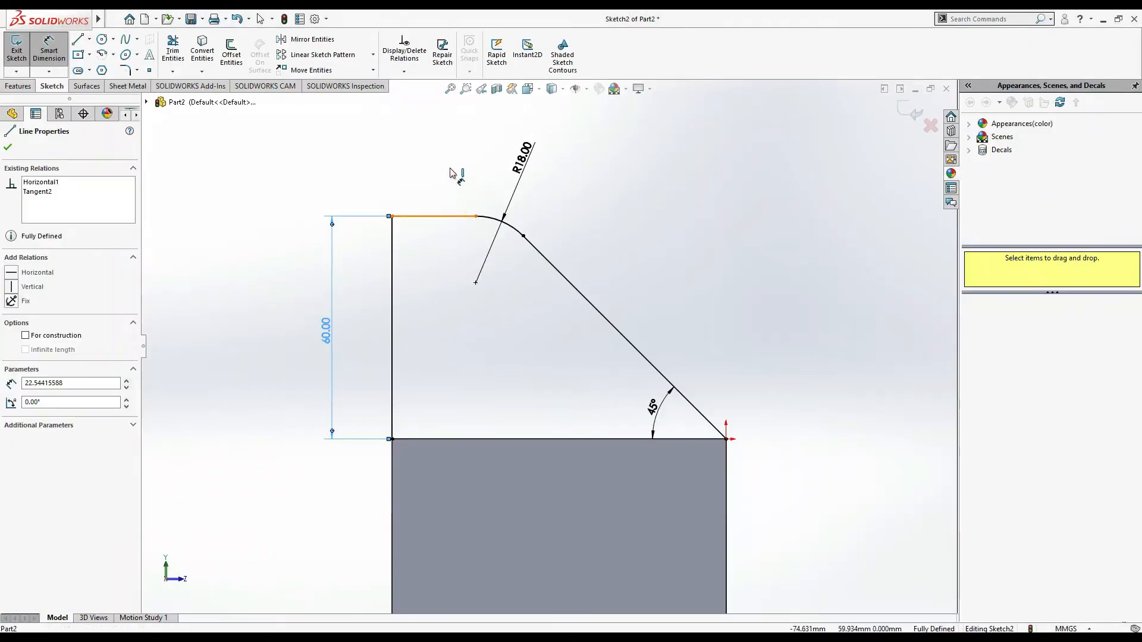
{"action": "left_click", "coordinate": [450, 171]}
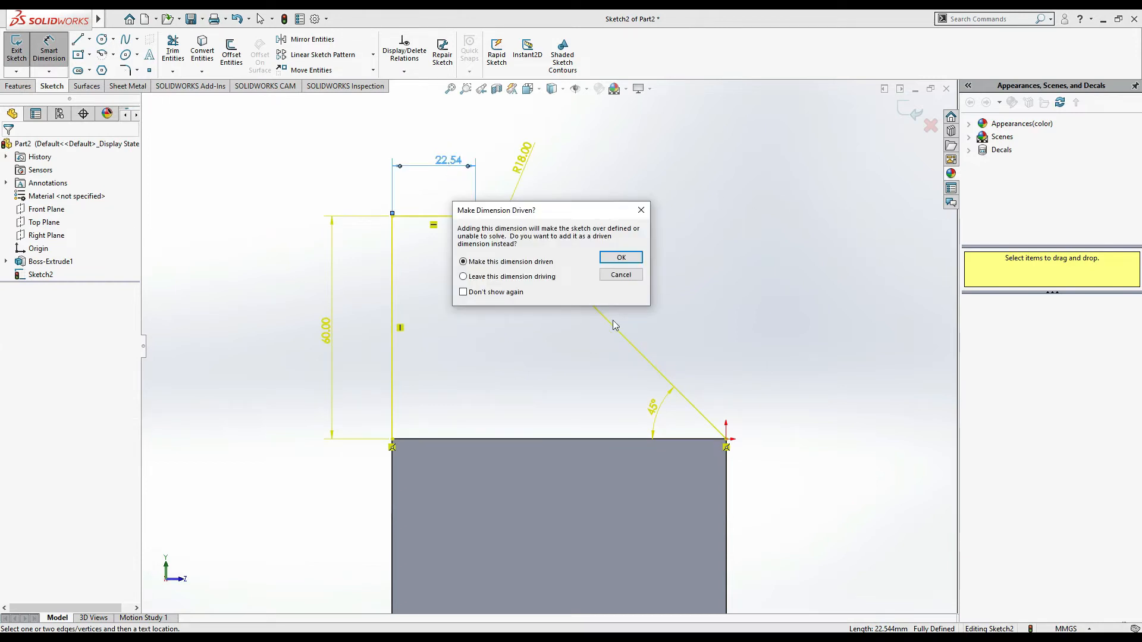
{"action": "left_click", "coordinate": [645, 210]}
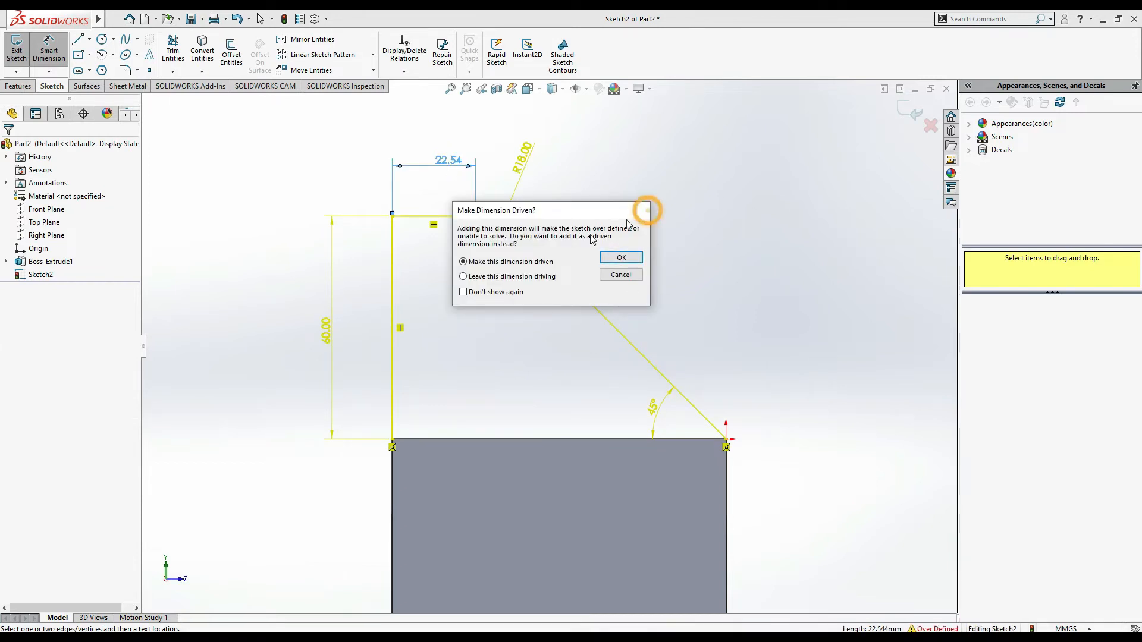
Step: Delete the 60 mm height dimension from the vertical line
{"action": "left_click", "coordinate": [326, 329]}
{"action": "double_click", "coordinate": [326, 328]}
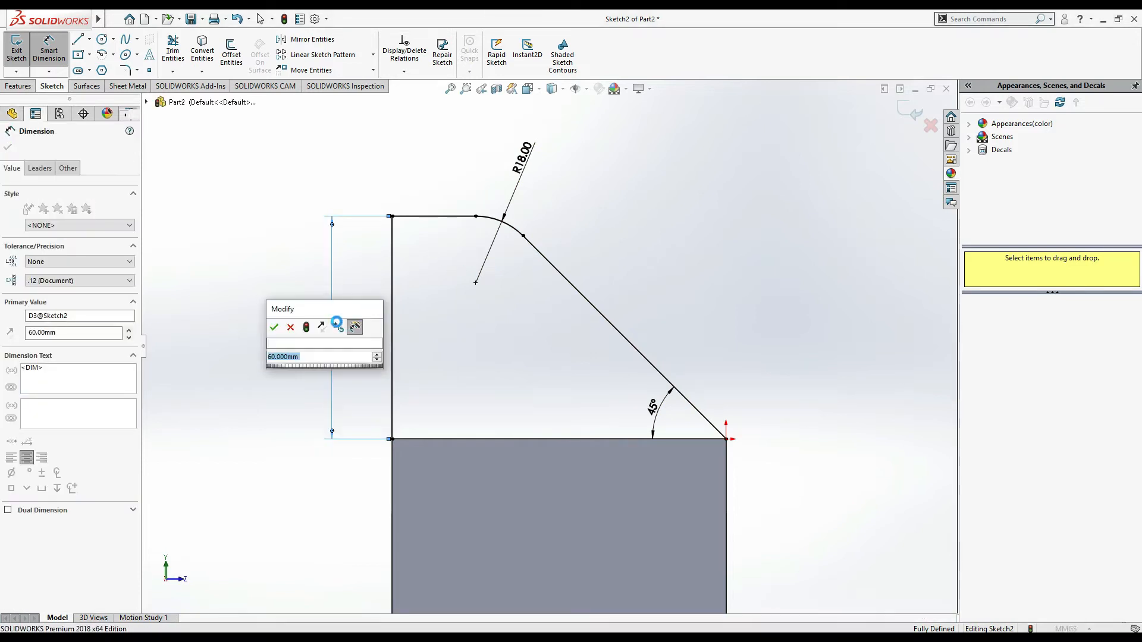
{"action": "left_click", "coordinate": [291, 328]}
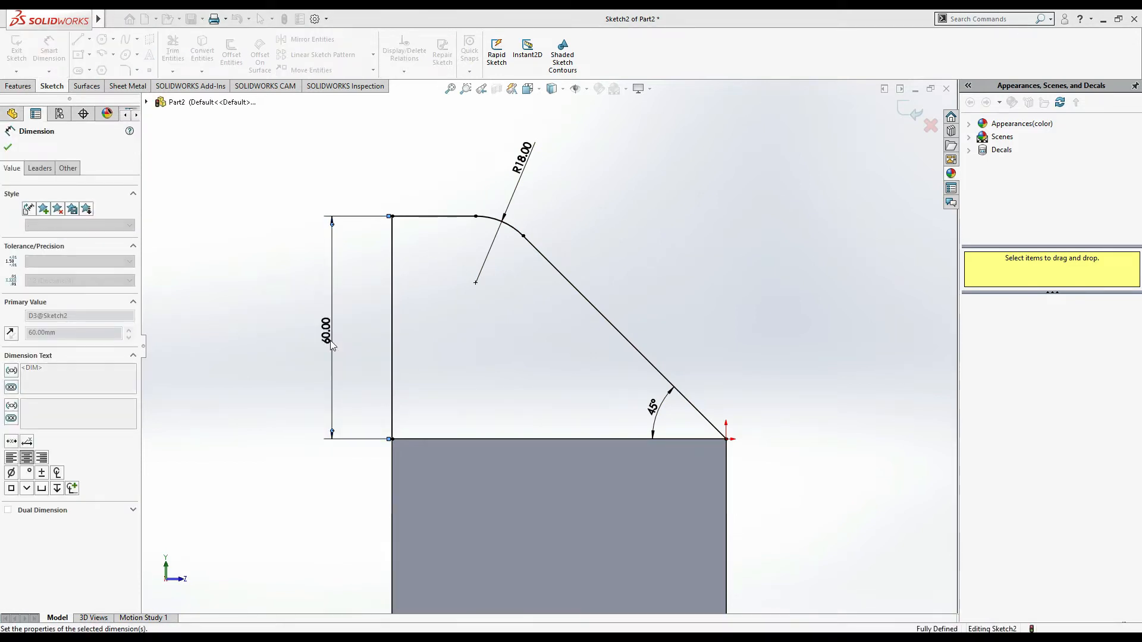
{"action": "key", "text": "Delete"}
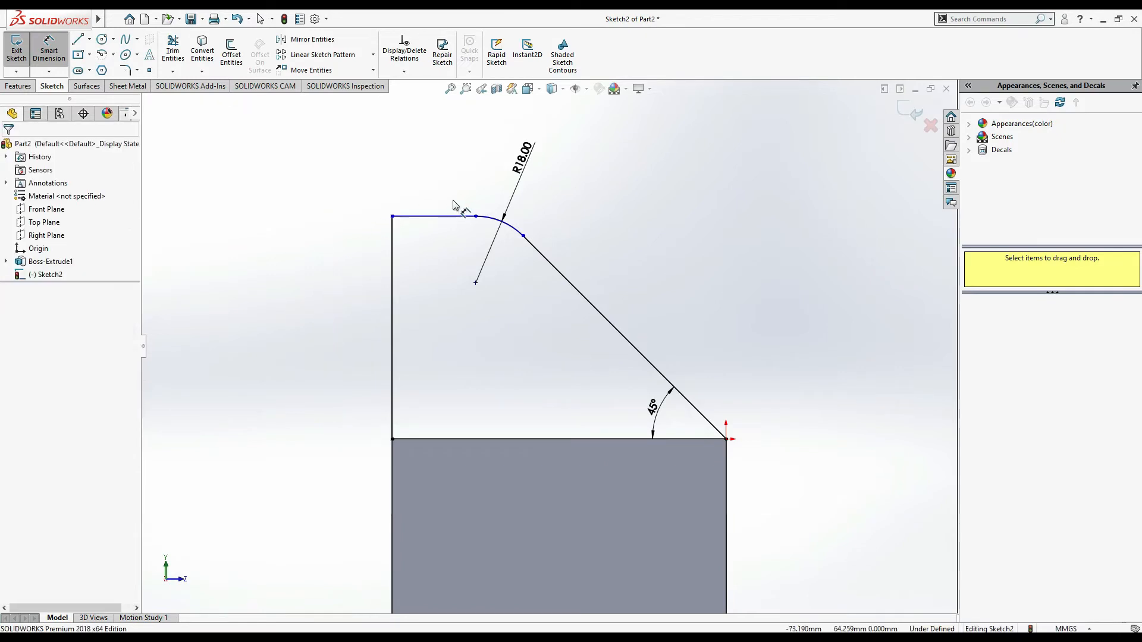
Step: Dimension the profile's upper horizontal line as 35 mm
{"action": "left_click", "coordinate": [443, 217]}
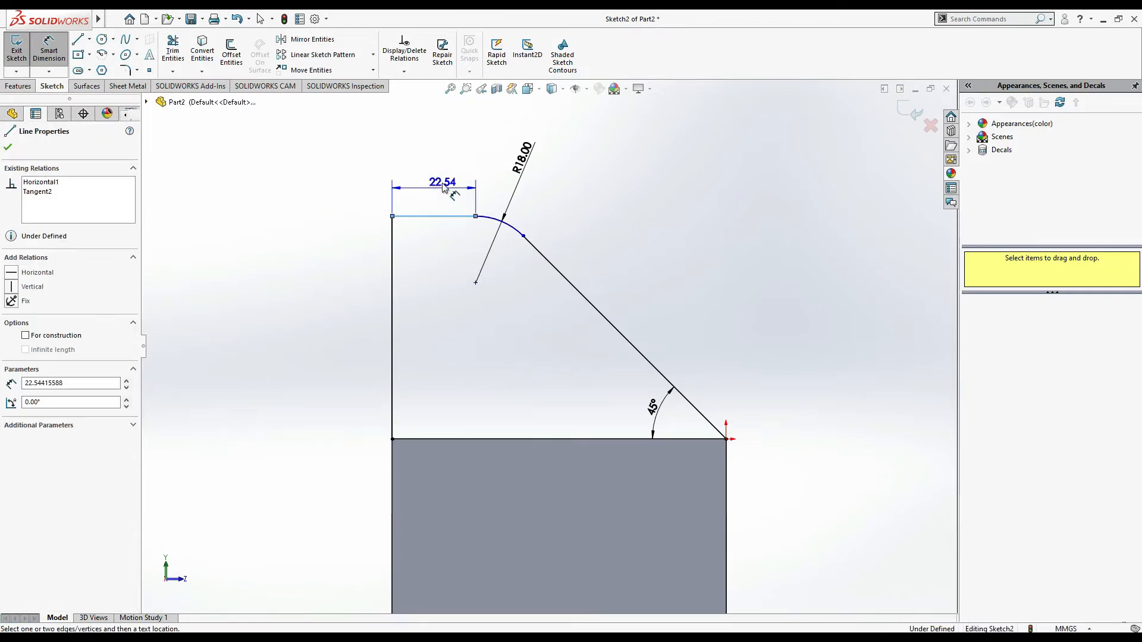
{"action": "left_click", "coordinate": [443, 187]}
{"action": "type", "text": "35"}
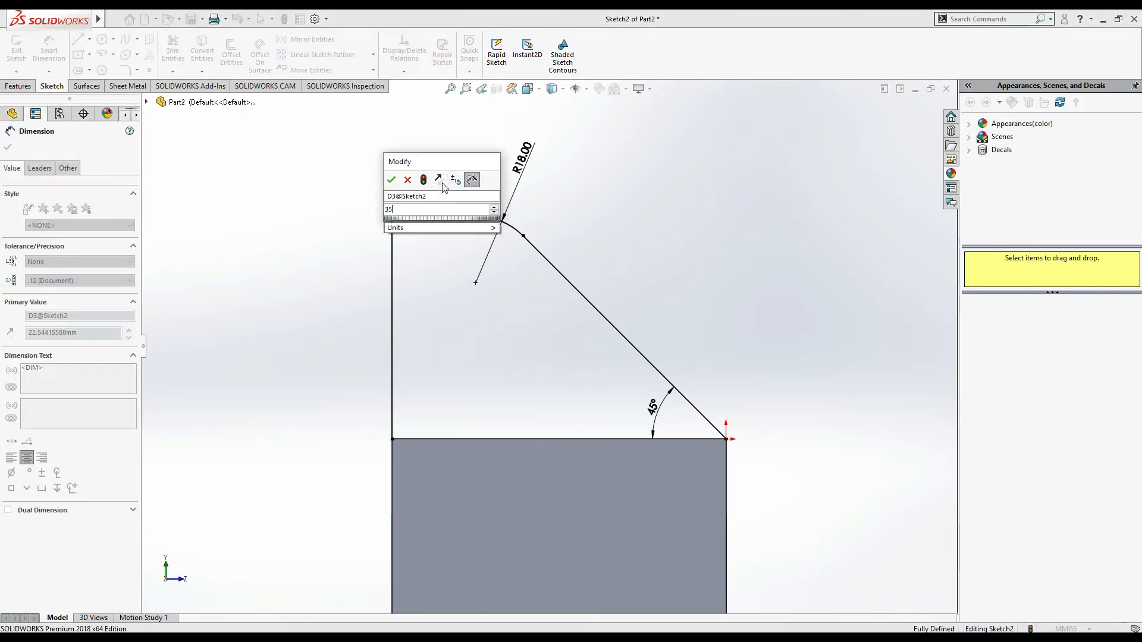
{"action": "key", "text": "Return"}
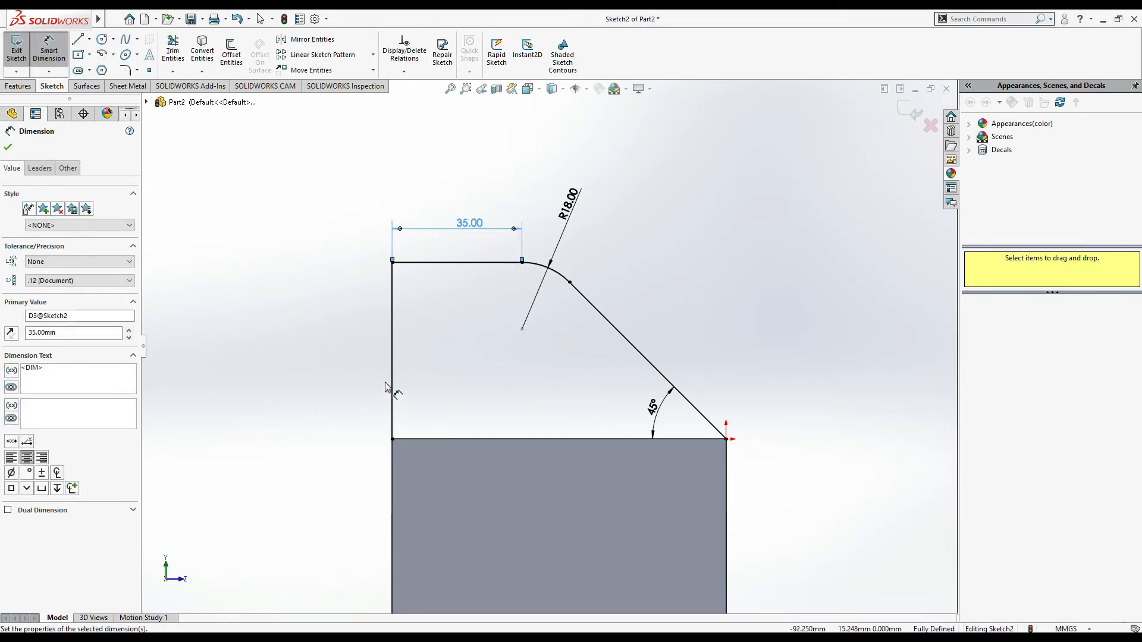
Step: Add a driven height dimension to the profile's vertical line
{"action": "left_click", "coordinate": [391, 383]}
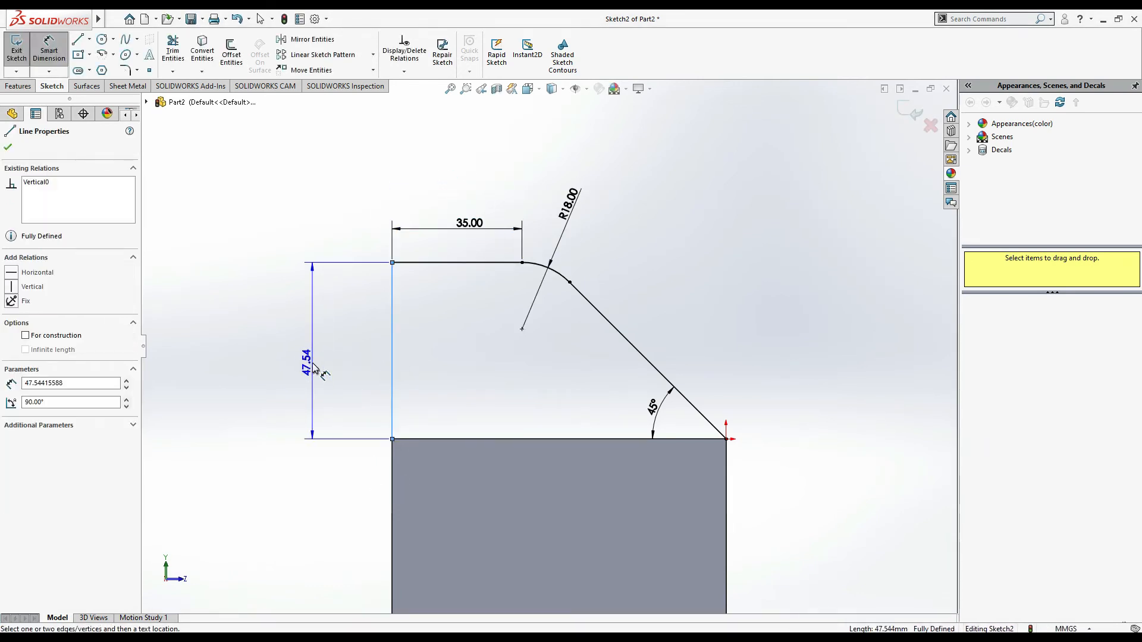
{"action": "left_click", "coordinate": [312, 365]}
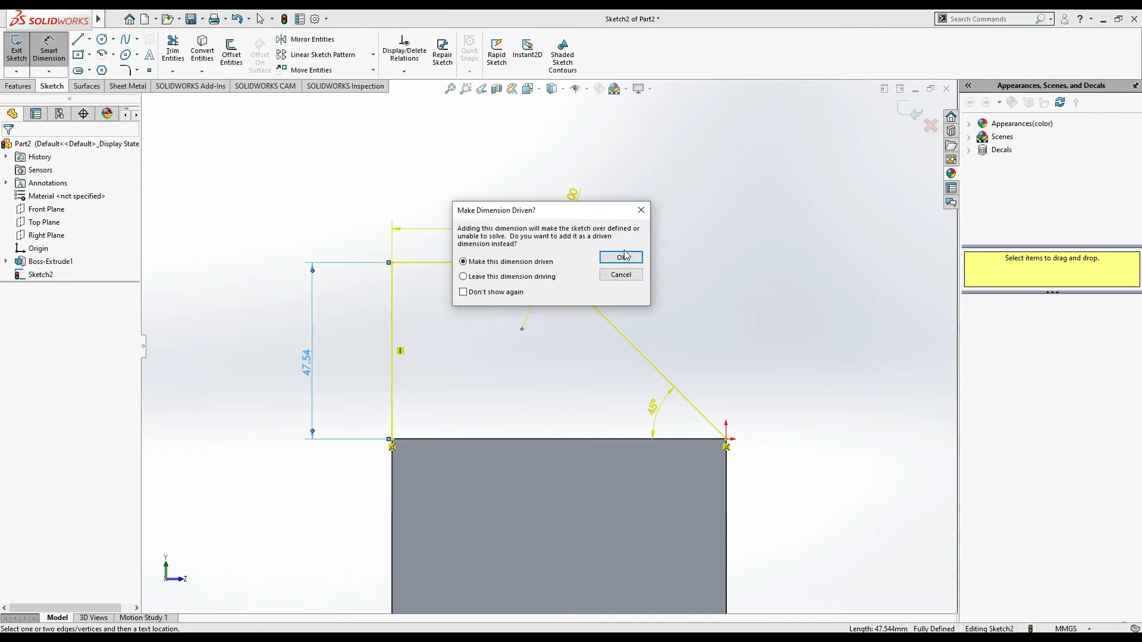
{"action": "left_click", "coordinate": [621, 257]}
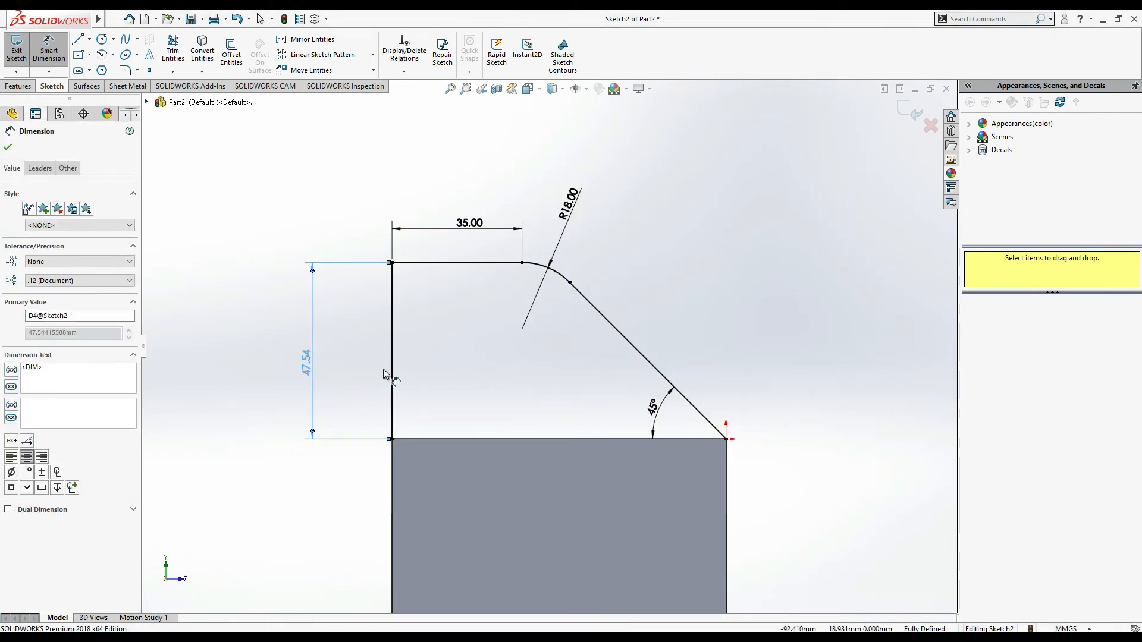
Step: Sketch a circle about 25 mm in diameter inside the side plate profile, just above the block's upper edge
{"action": "key", "text": "alt+Tab"}
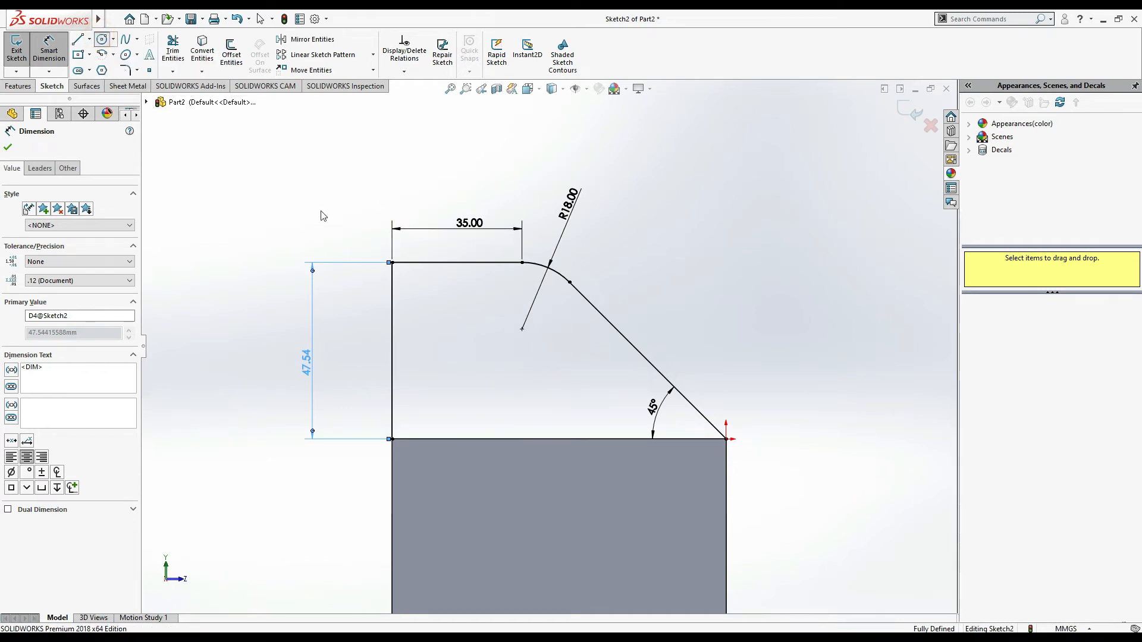
{"action": "left_click", "coordinate": [102, 39]}
{"action": "left_click", "coordinate": [552, 390]}
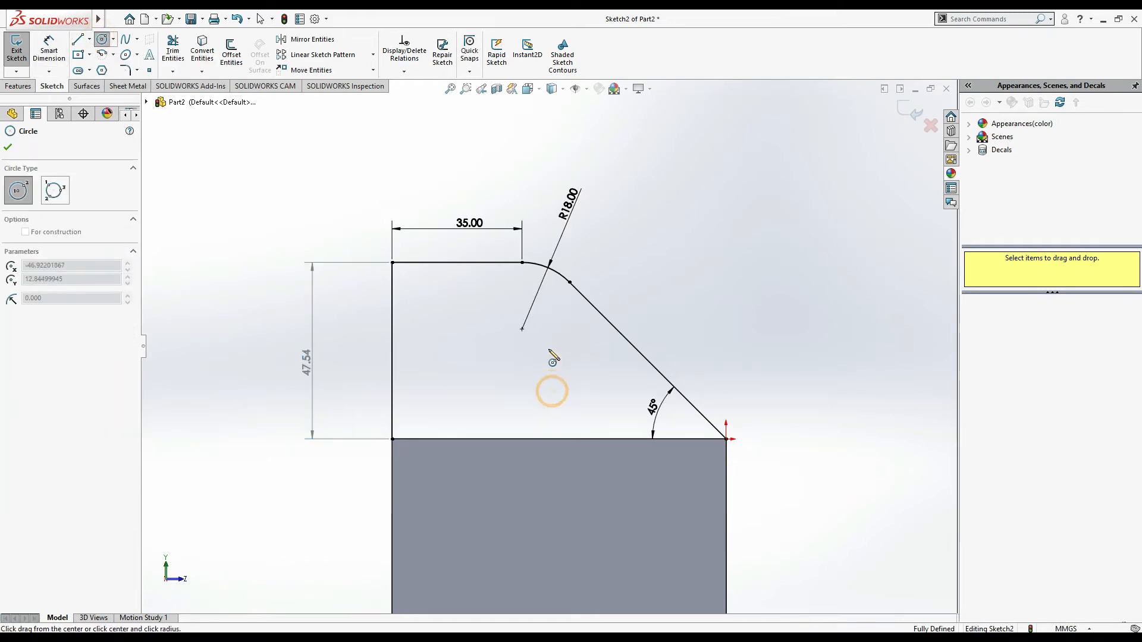
{"action": "left_click", "coordinate": [574, 351]}
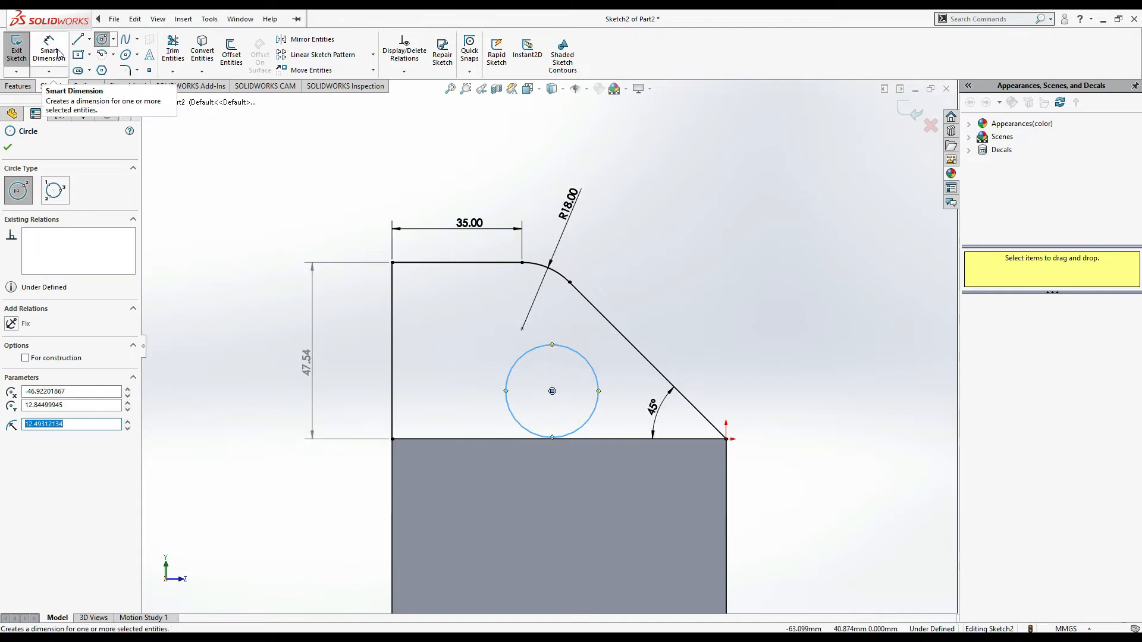
Step: Check the hole size in the reference drawing in Photos and set the circle's diameter to 20 mm
{"action": "key", "text": "alt+Tab"}
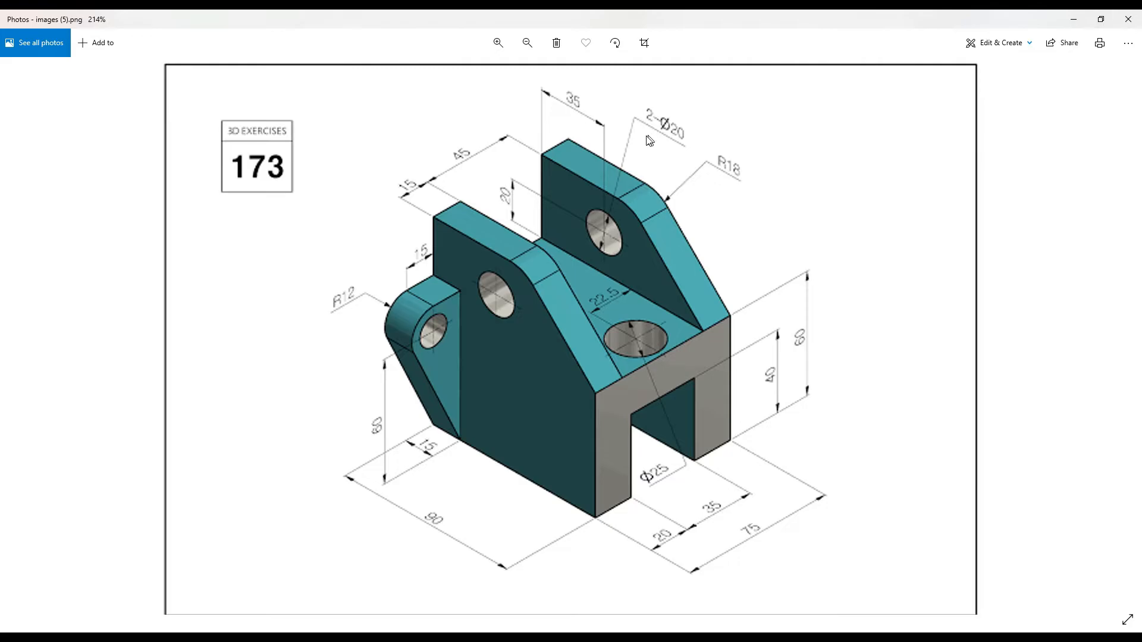
{"action": "key", "text": "alt+Tab"}
{"action": "left_click", "coordinate": [42, 49]}
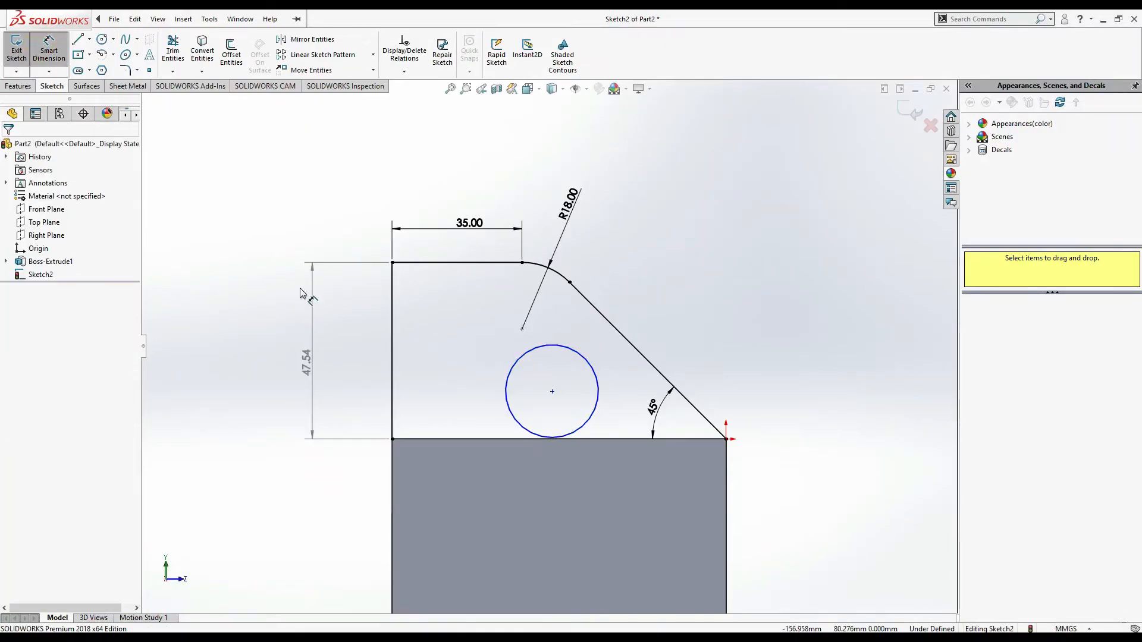
{"action": "left_click", "coordinate": [505, 406]}
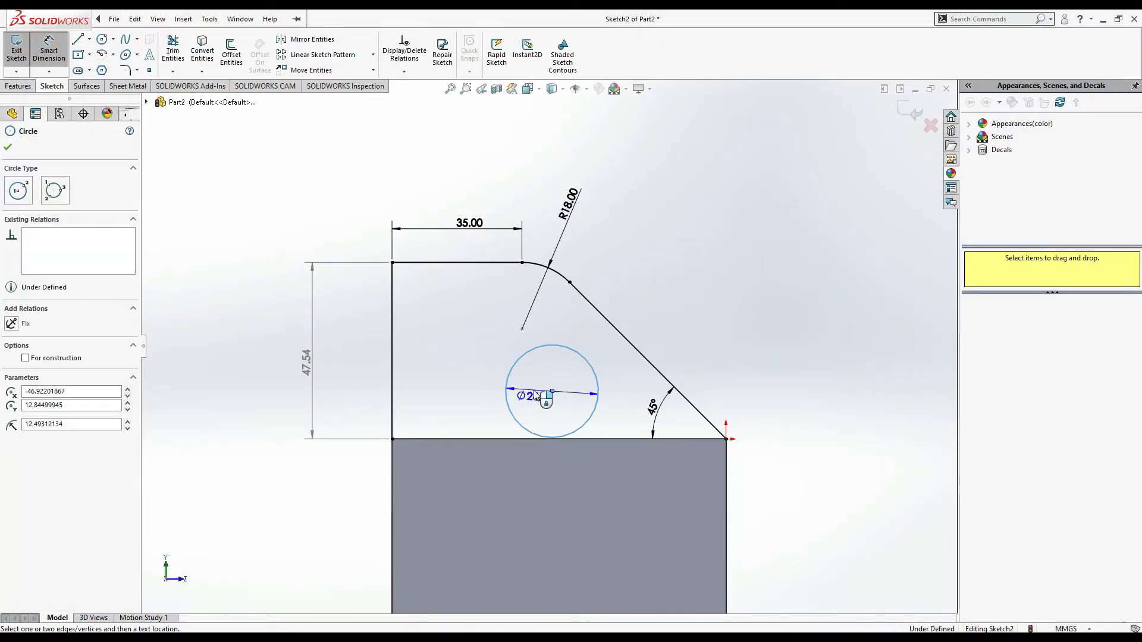
{"action": "left_click", "coordinate": [534, 392]}
{"action": "type", "text": "20"}
{"action": "key", "text": "Return"}
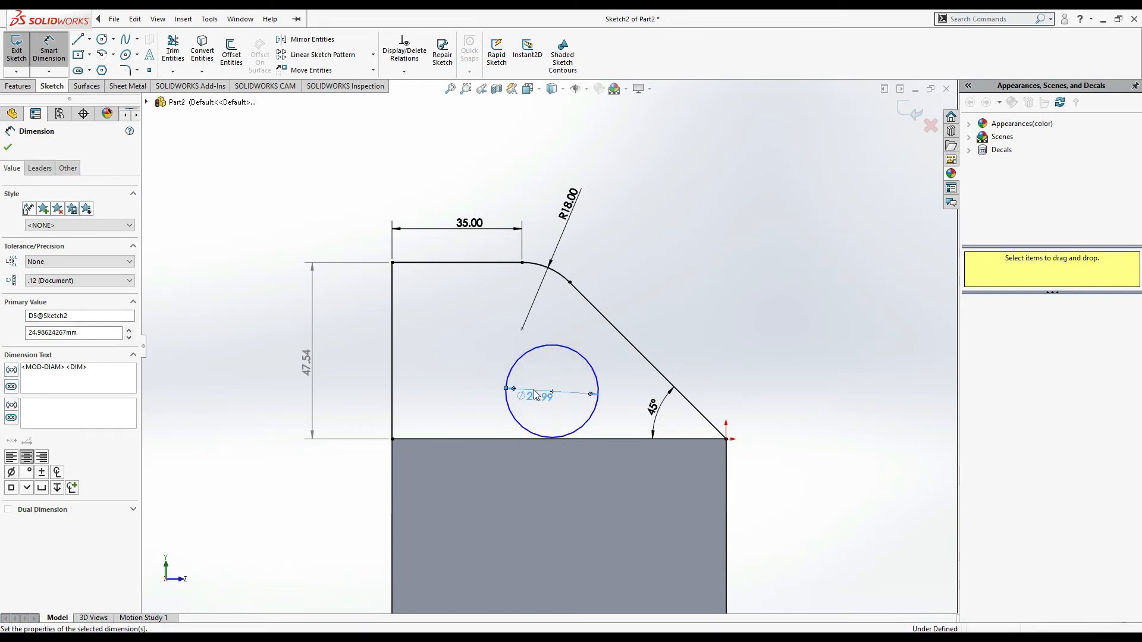
Step: Check the hole position in the reference drawing in Photos and move the circle's diameter dimension text outside the circle
{"action": "key", "text": "alt+Tab"}
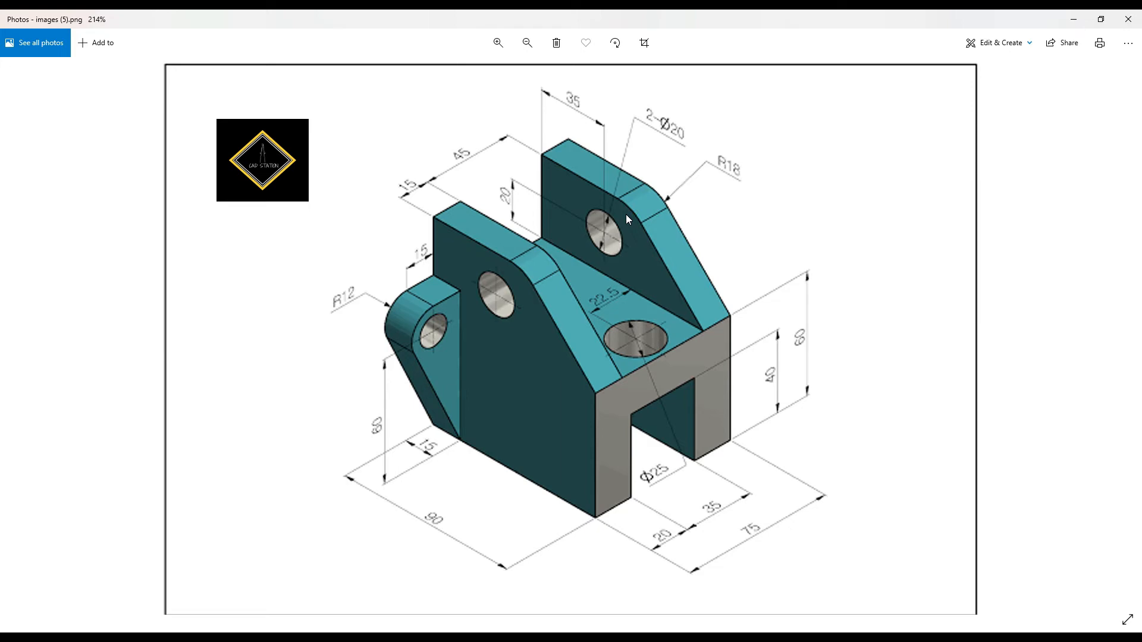
{"action": "key", "text": "alt+Tab"}
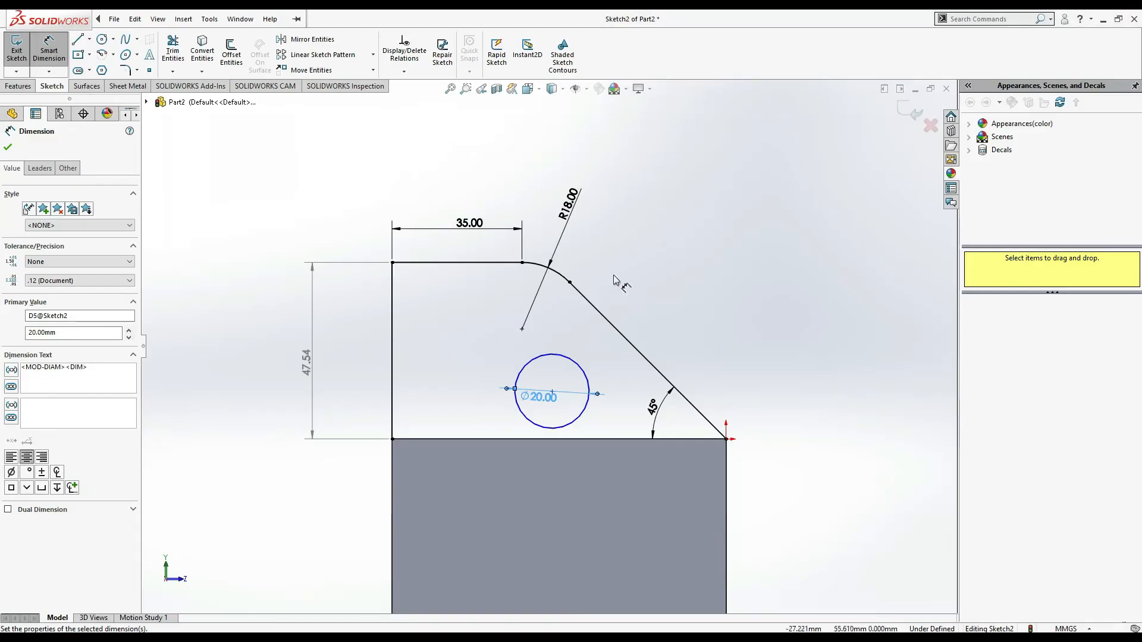
{"action": "left_click", "coordinate": [552, 394]}
{"action": "key", "text": "Escape"}
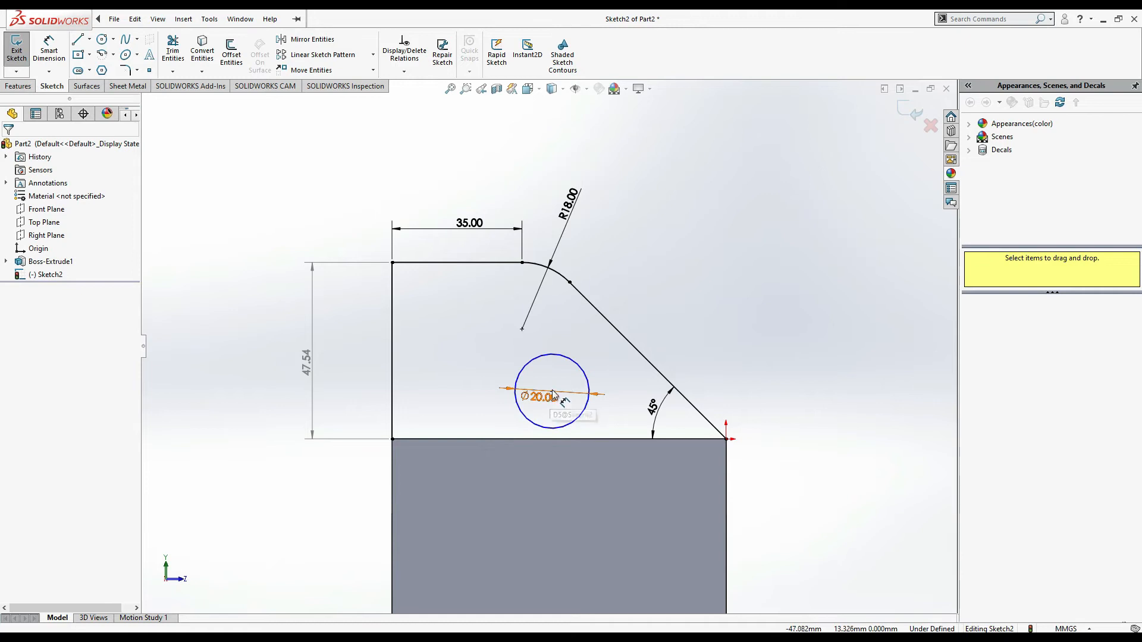
{"action": "left_click_drag", "start_coordinate": [542, 402], "coordinate": [464, 351]}
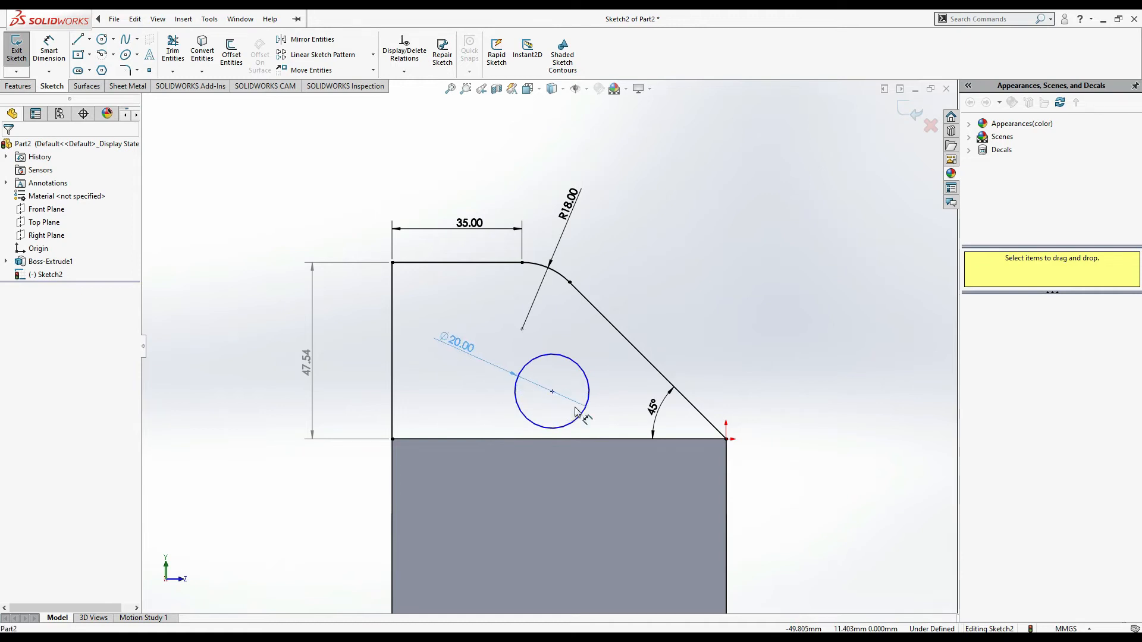
Step: Dimension the circle's centre 20 mm above the block's upper edge
{"action": "left_click", "coordinate": [552, 392]}
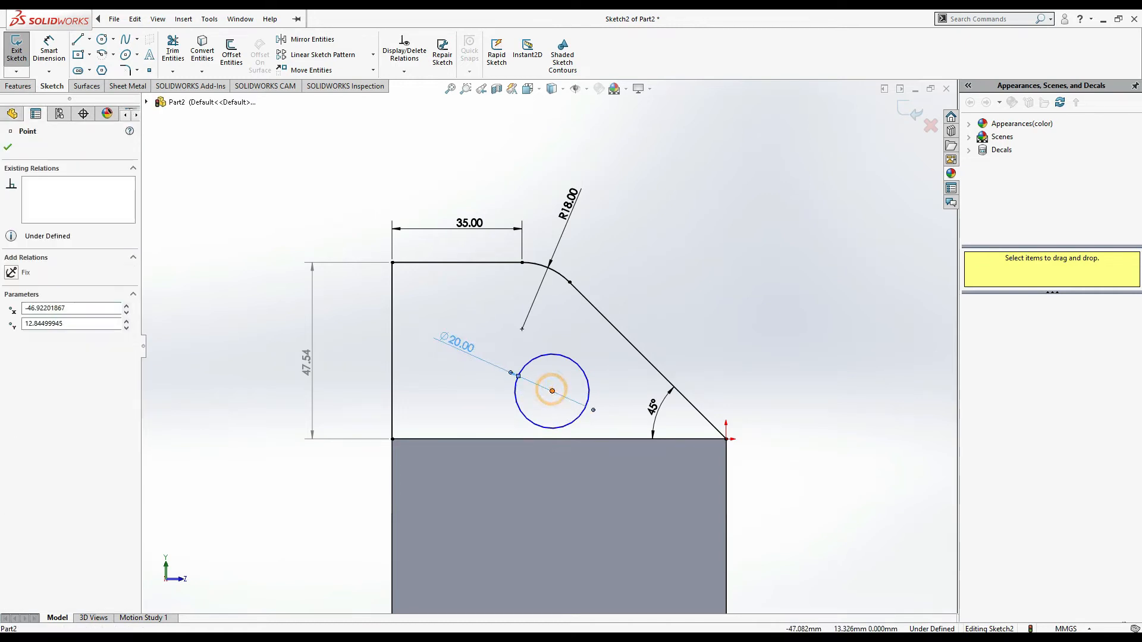
{"action": "left_click", "coordinate": [578, 439]}
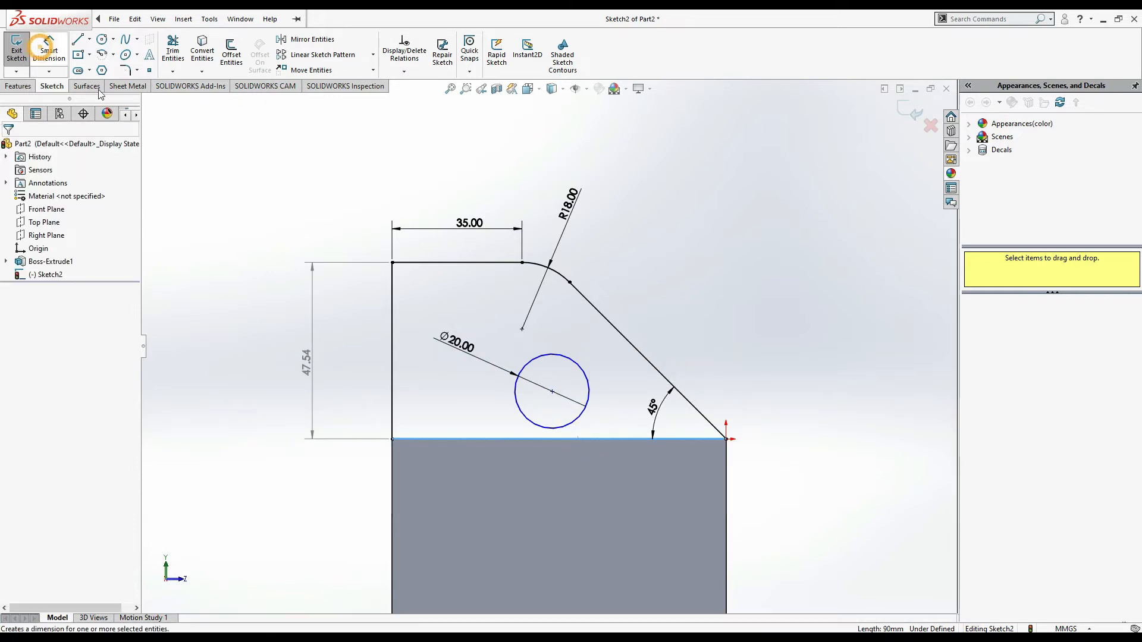
{"action": "left_click", "coordinate": [58, 59]}
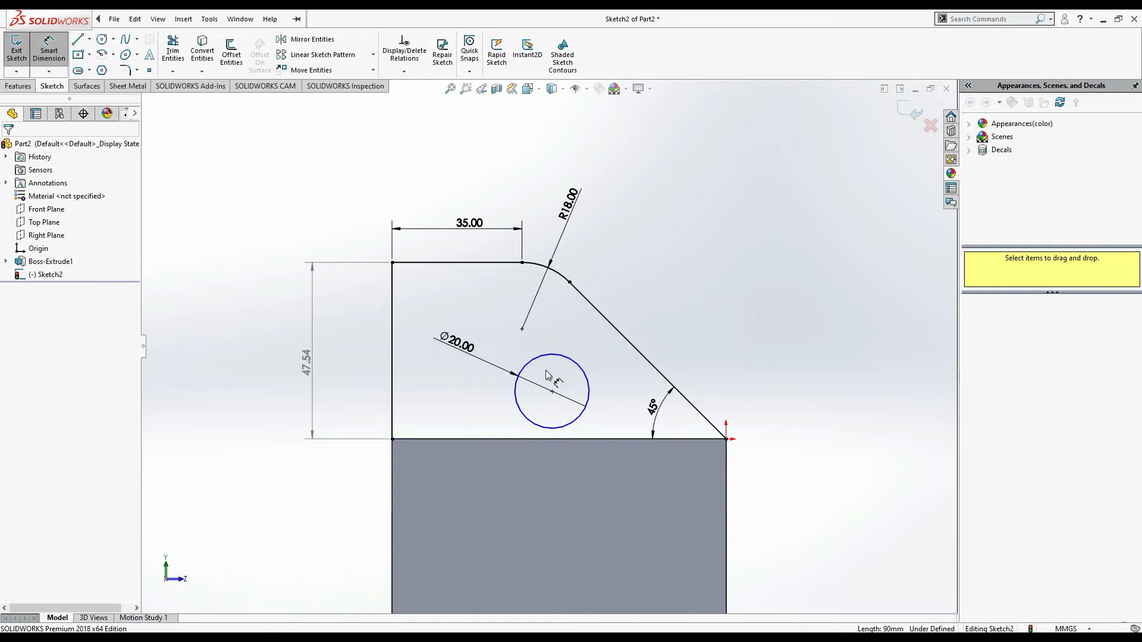
{"action": "left_click", "coordinate": [552, 391]}
{"action": "left_click", "coordinate": [559, 440]}
{"action": "left_click", "coordinate": [767, 412]}
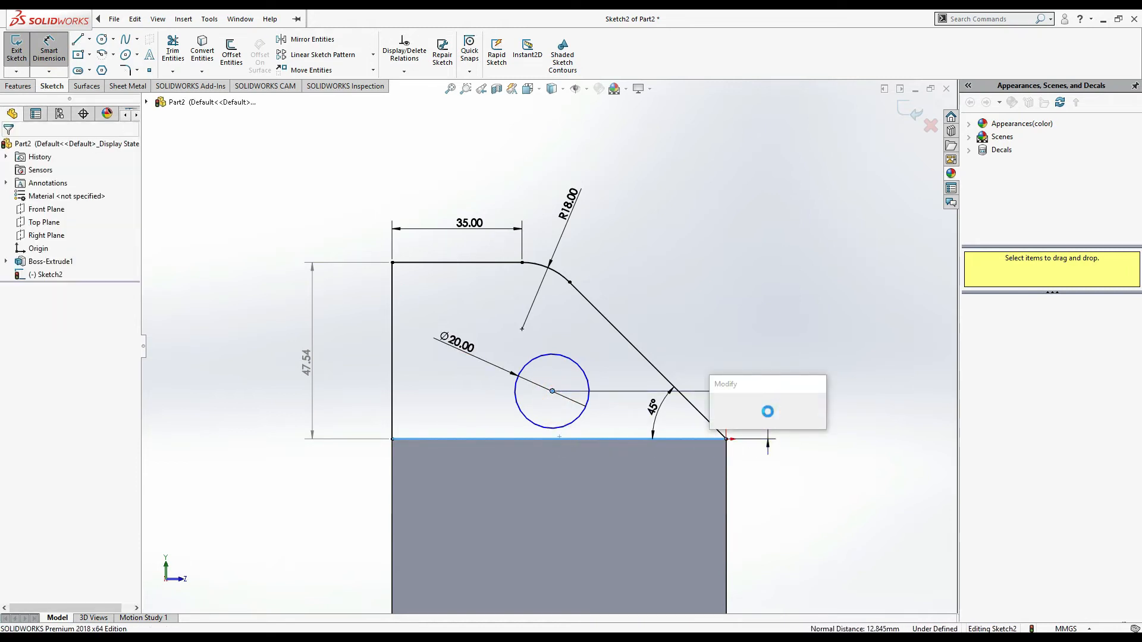
{"action": "key", "text": "Return"}
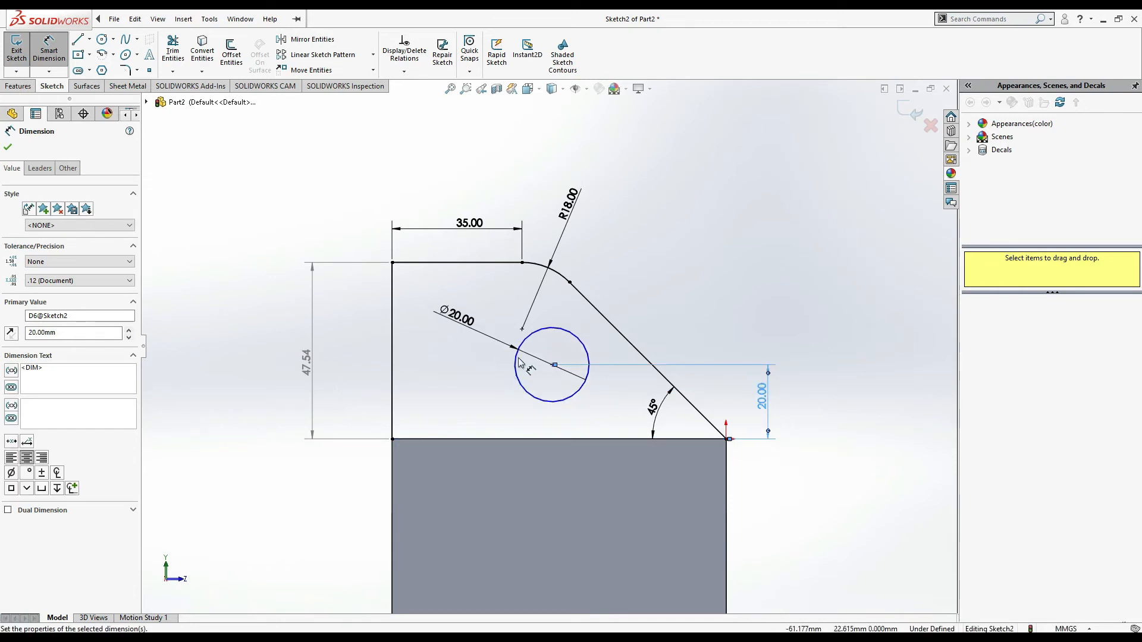
Step: Dimension the circle's centre 35 mm horizontally from the profile's vertical line
{"action": "left_click", "coordinate": [552, 365]}
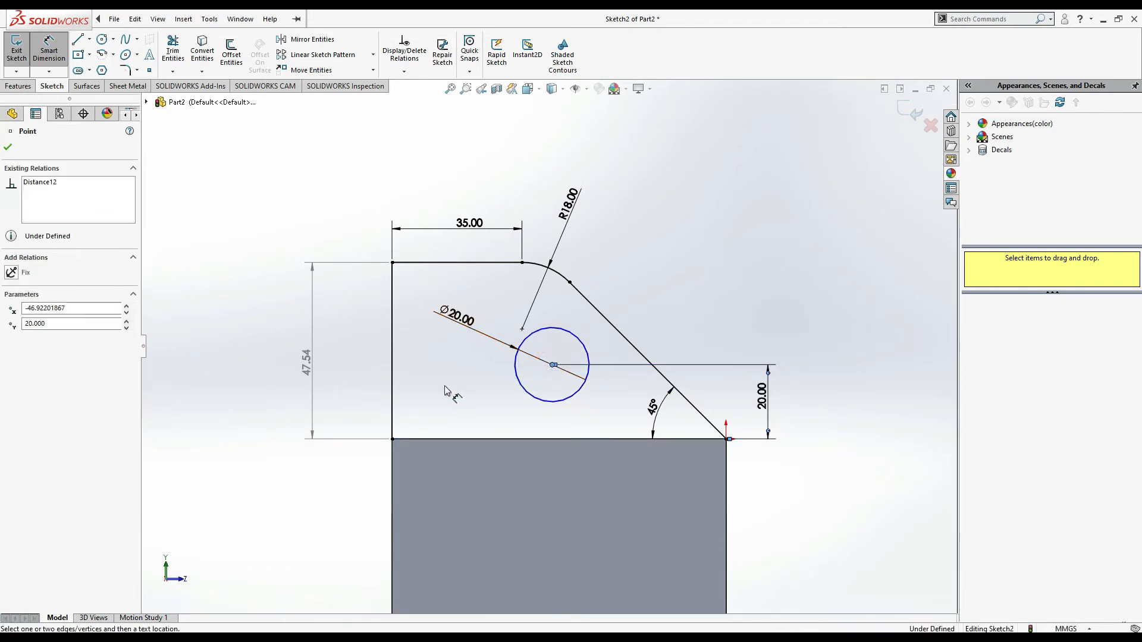
{"action": "left_click", "coordinate": [391, 391]}
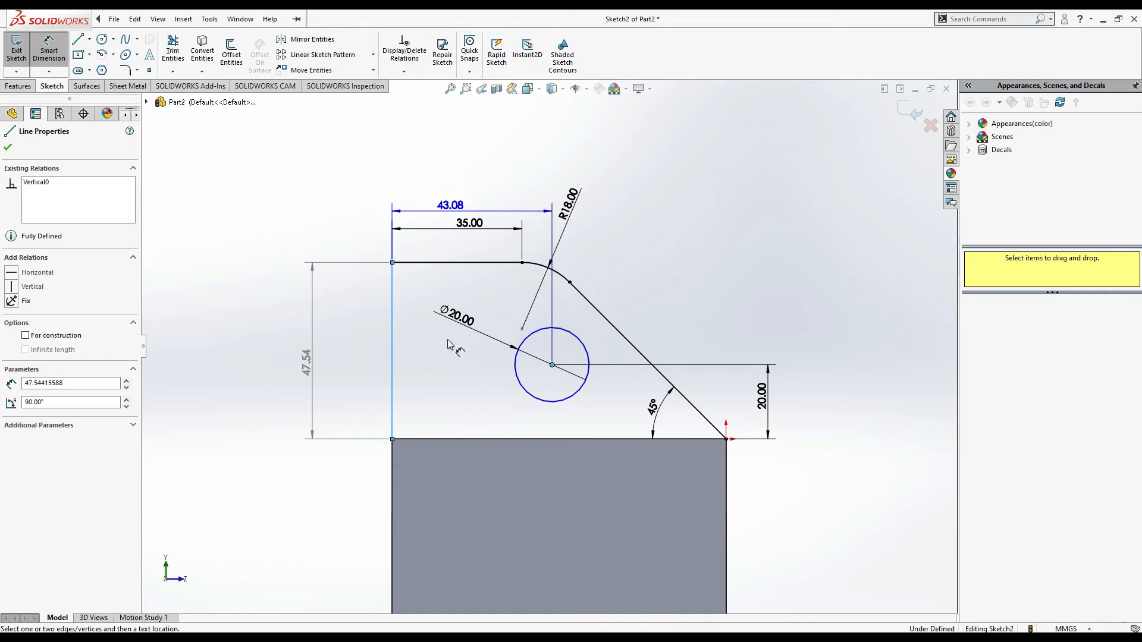
{"action": "left_click", "coordinate": [361, 288]}
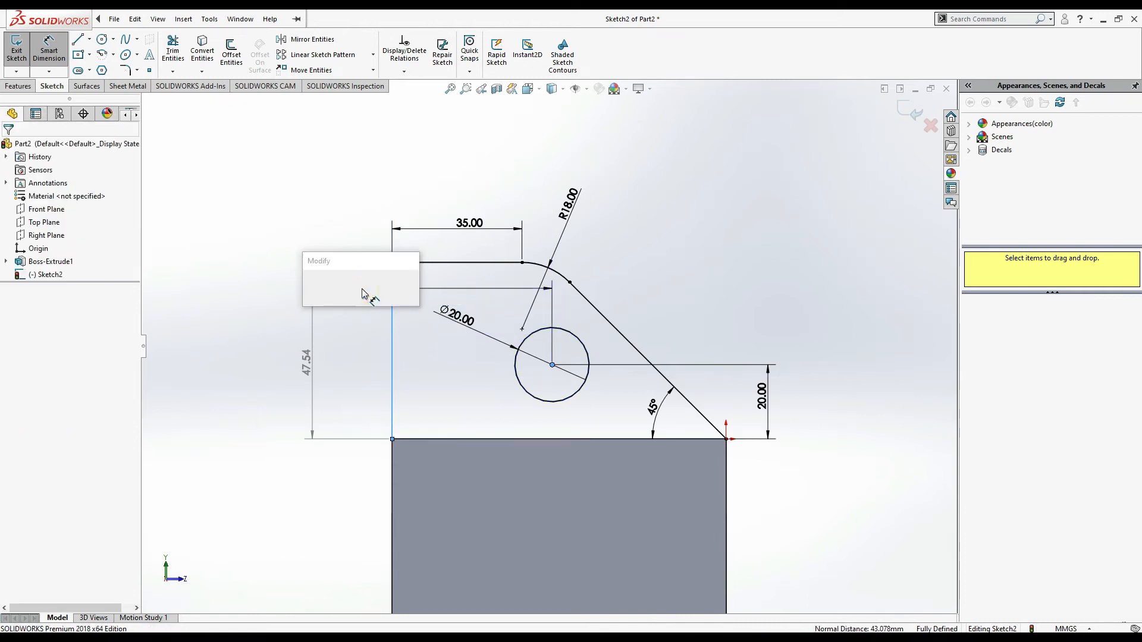
{"action": "type", "text": "35"}
{"action": "key", "text": "Return"}
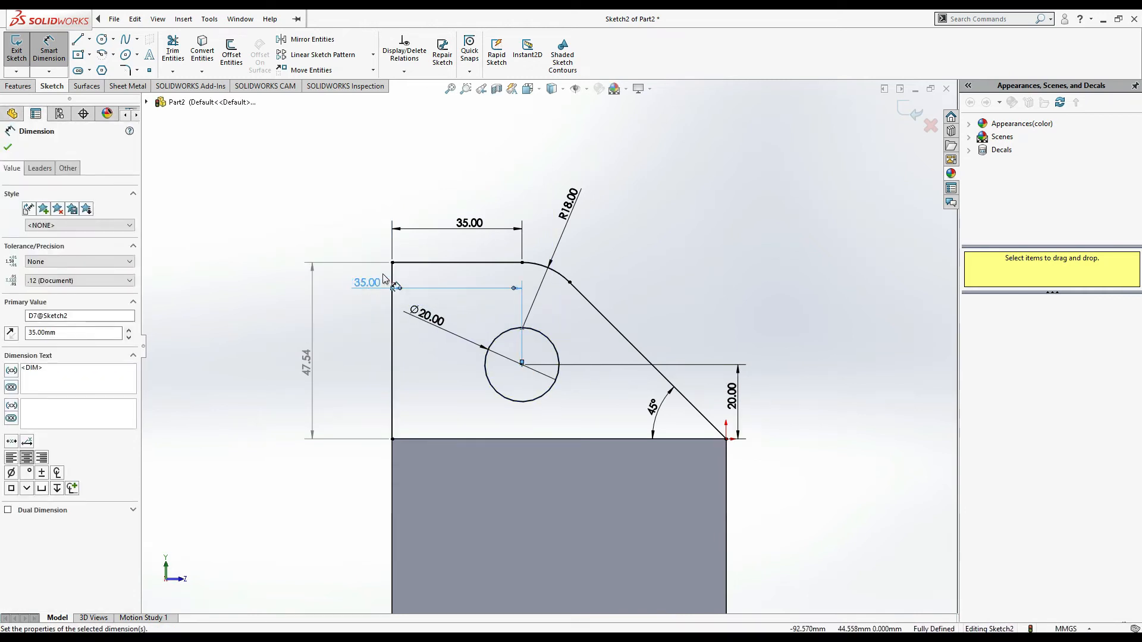
Step: Compare the sketch with the reference drawing in Photos and delete the driven height dimension beside the profile
{"action": "key", "text": "alt+Tab"}
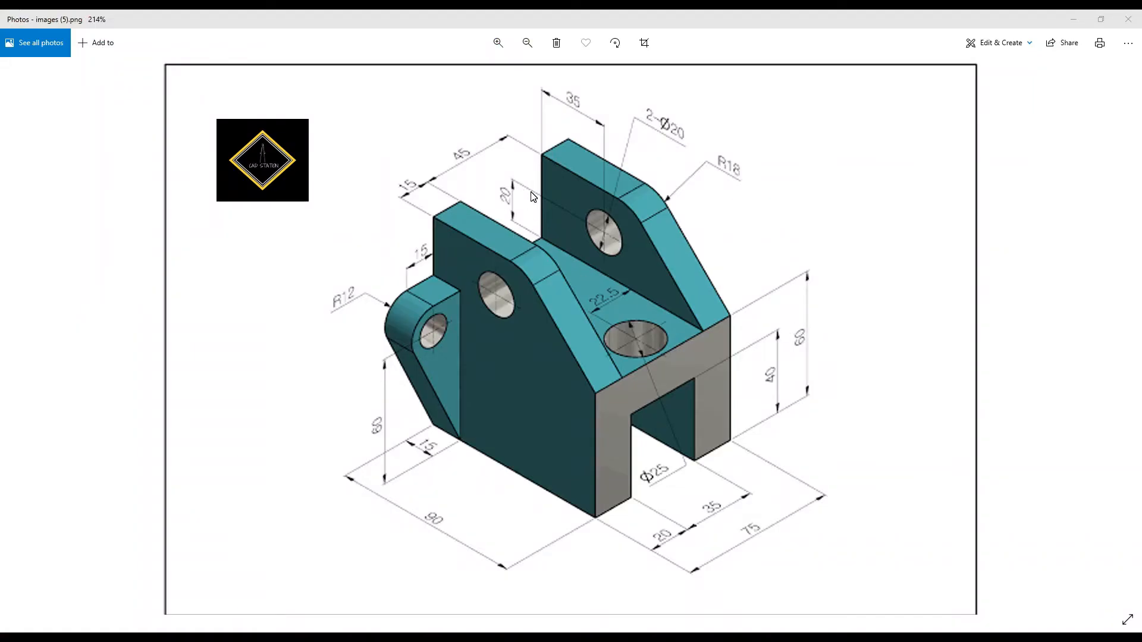
{"action": "key", "text": "alt+Tab"}
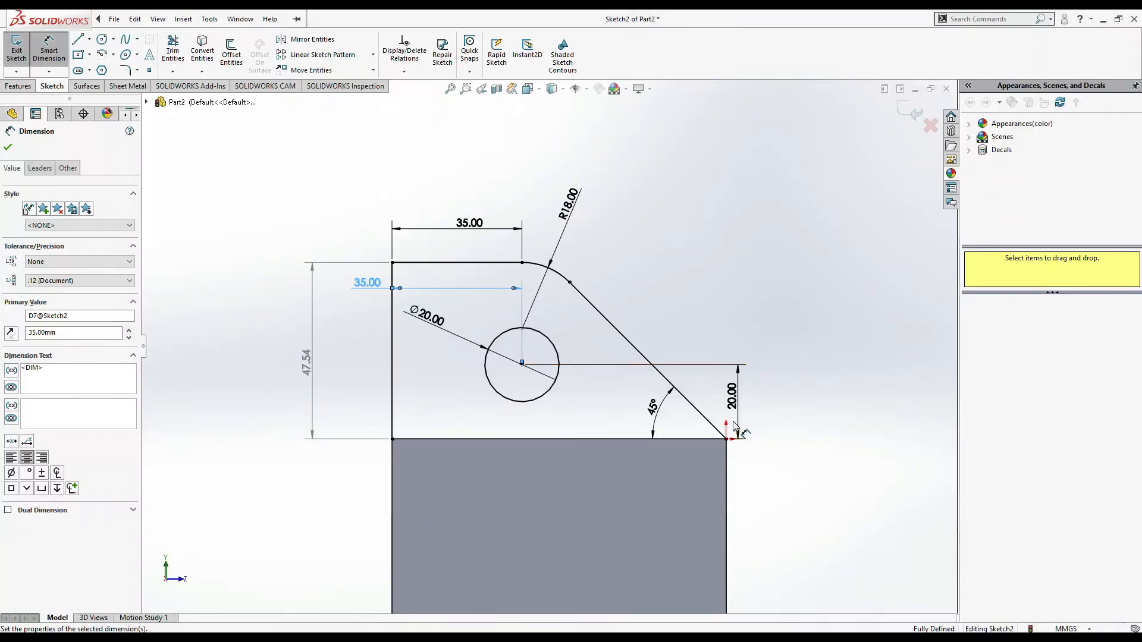
{"action": "key", "text": "alt+Tab"}
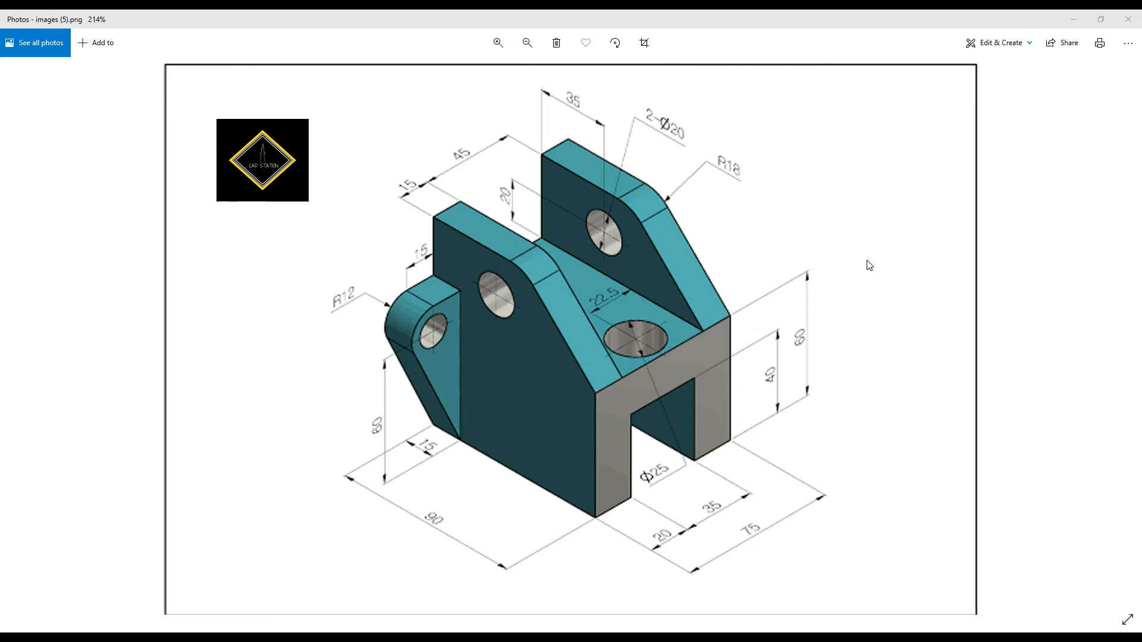
{"action": "key", "text": "alt+Tab"}
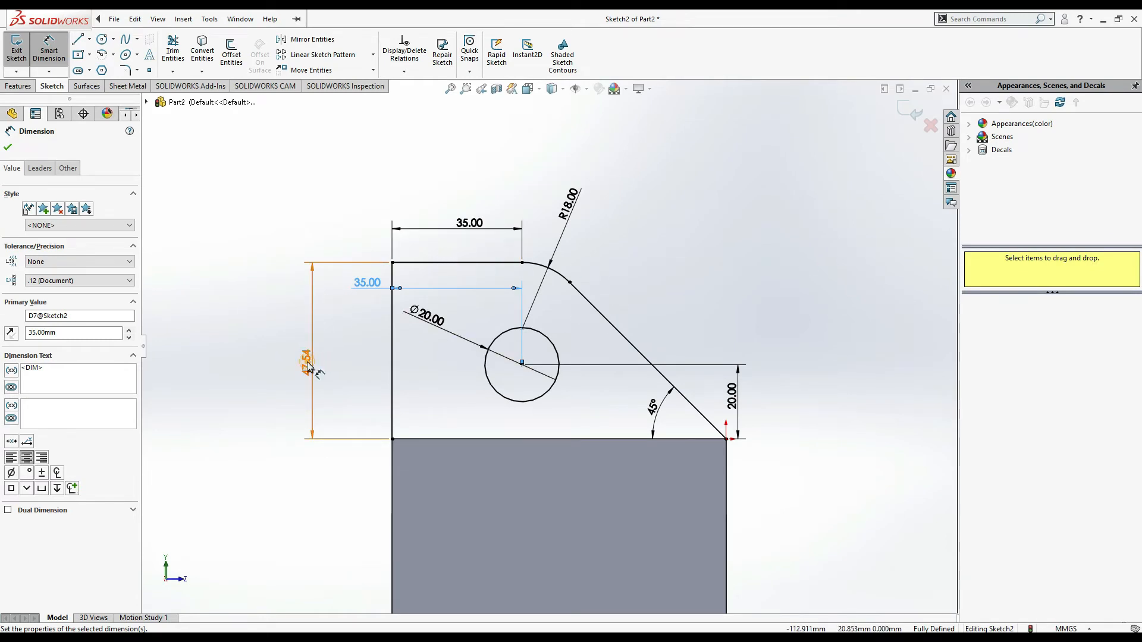
{"action": "key", "text": "Escape"}
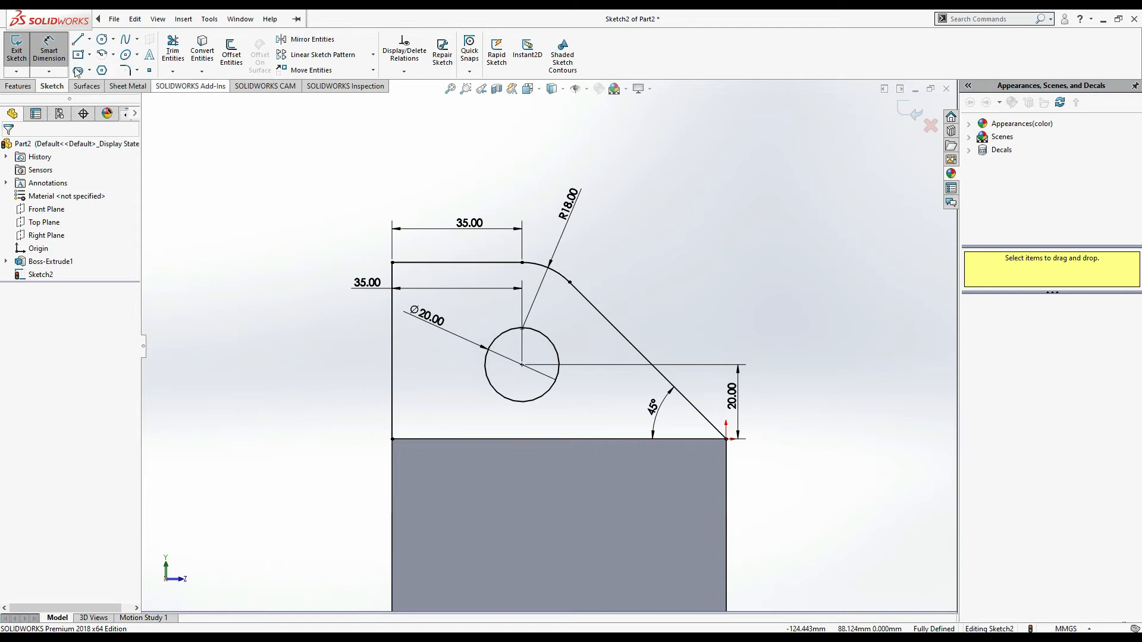
Step: Check the plate thickness in the reference drawing in Photos and set up a blind boss extrusion of the side plate sketch, 15 mm deep
{"action": "left_click", "coordinate": [16, 89]}
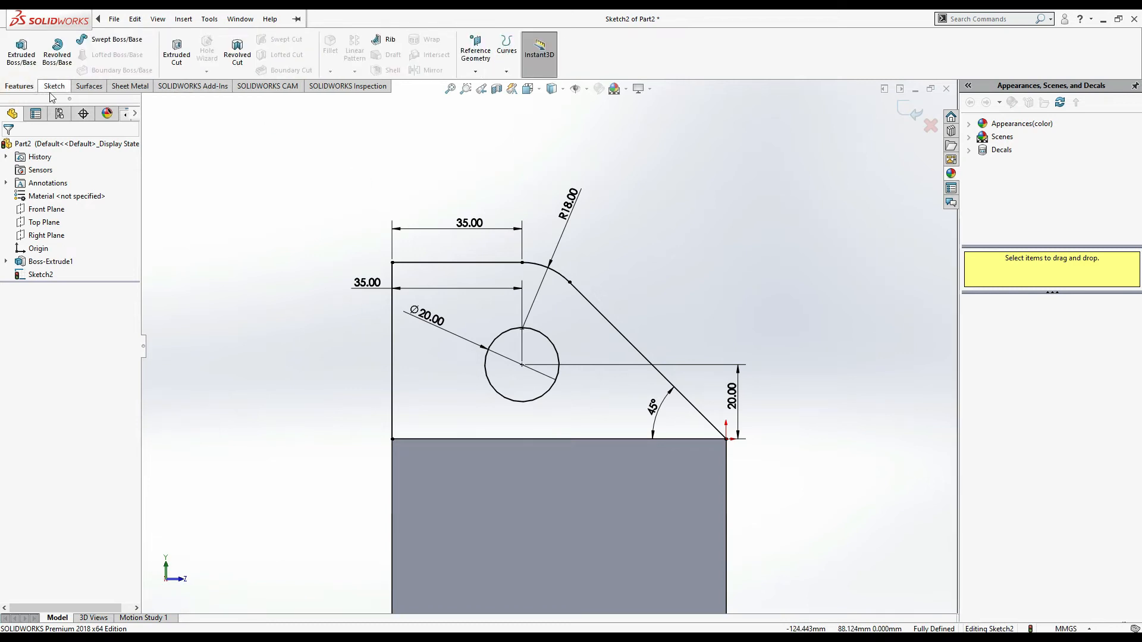
{"action": "key", "text": "alt+Tab"}
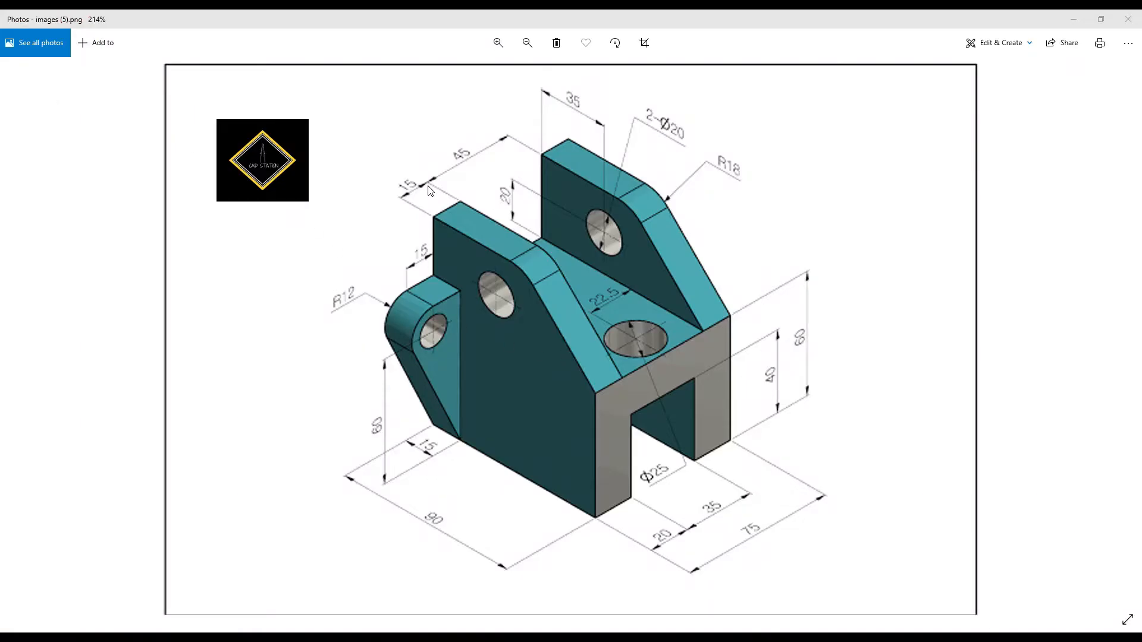
{"action": "key", "text": "alt+Tab"}
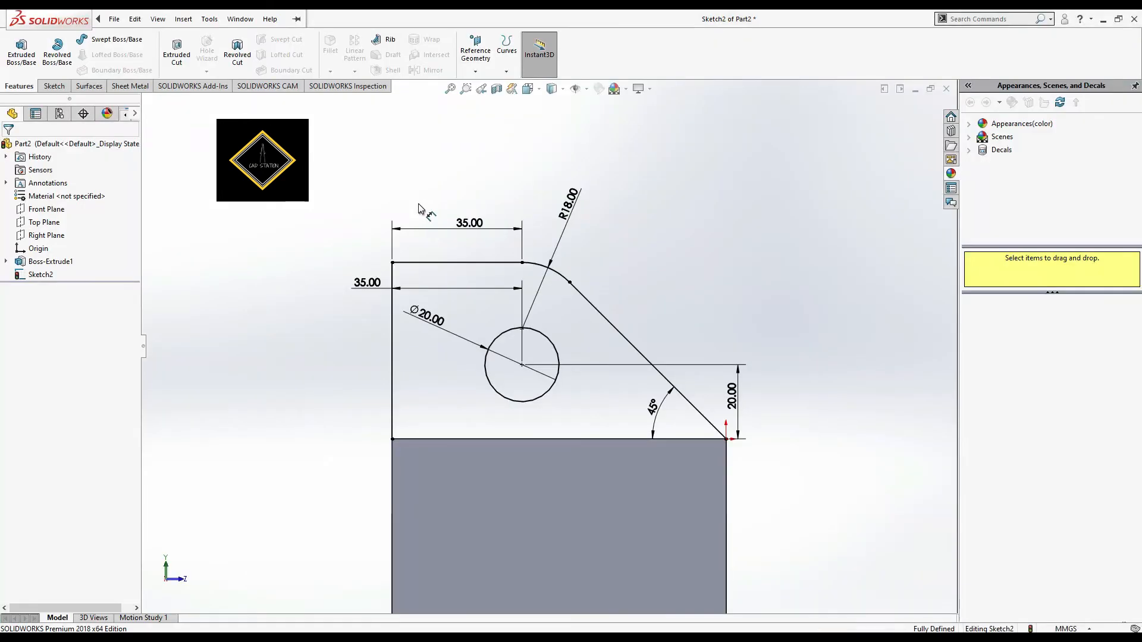
{"action": "left_click", "coordinate": [21, 51]}
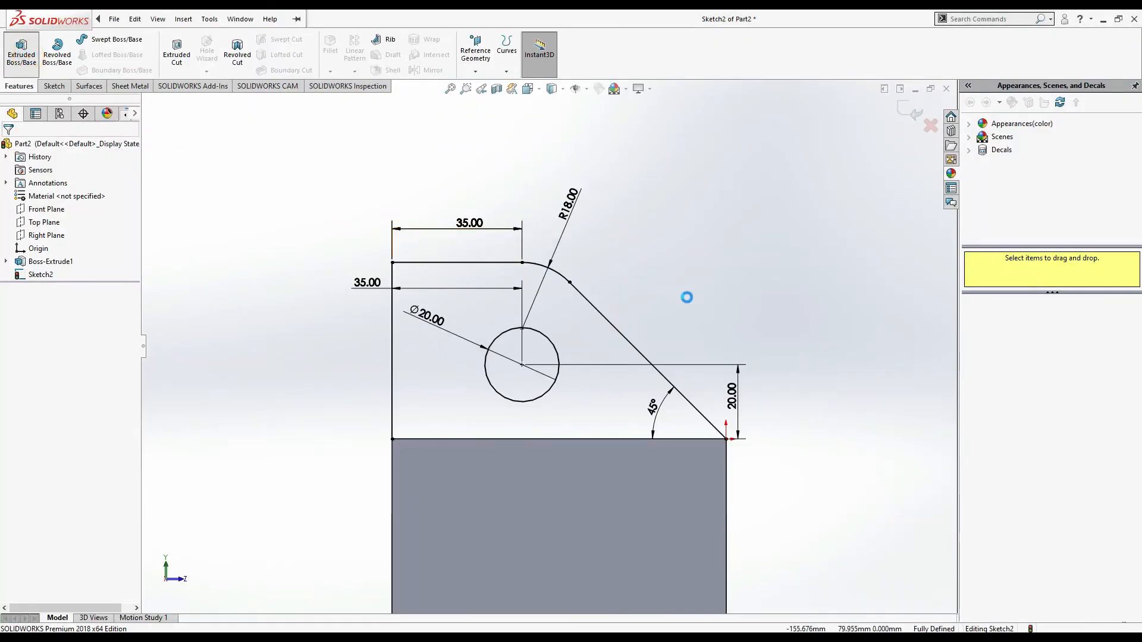
{"action": "middle_click_drag", "start_coordinate": [715, 294], "coordinate": [628, 348]}
{"action": "scroll", "coordinate": [629, 313], "scroll_direction": "up", "scroll_amount": 2}
{"action": "double_click", "coordinate": [65, 261]}
{"action": "type", "text": "15"}
{"action": "key", "text": "Return"}
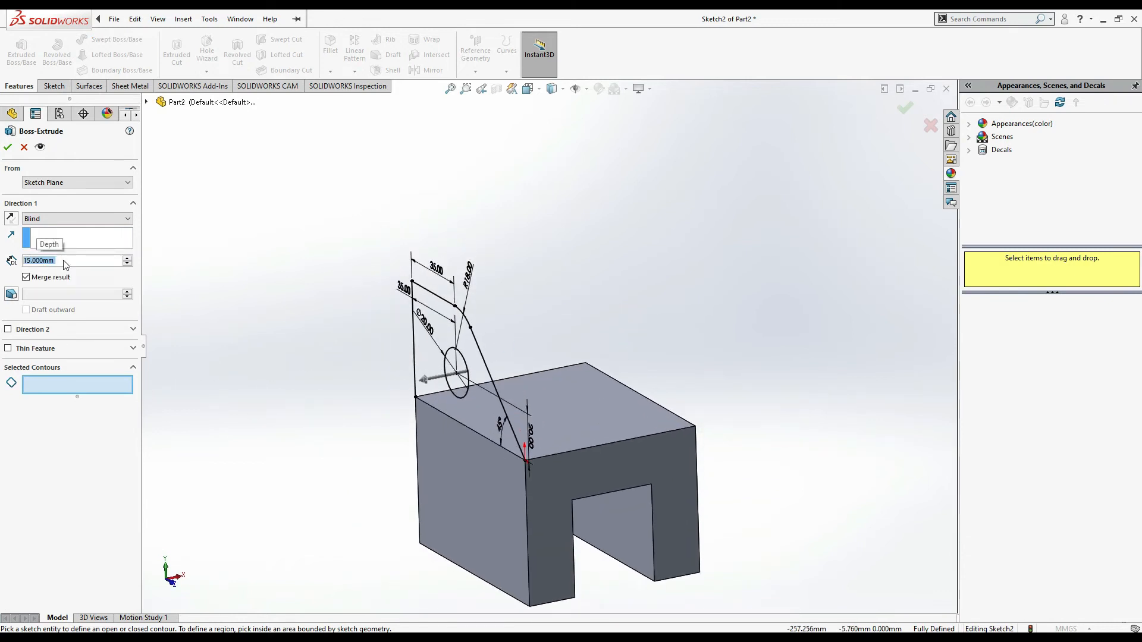
Step: Extrude the plate region around the hole with the direction reversed inward over the block's top face
{"action": "left_click", "coordinate": [425, 352]}
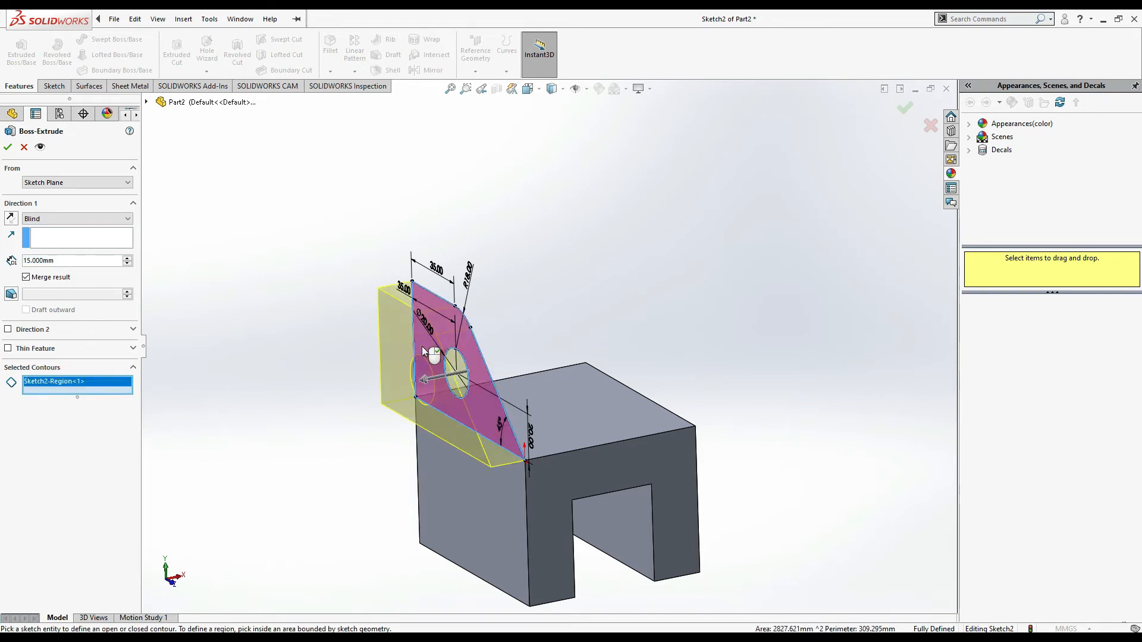
{"action": "left_click", "coordinate": [15, 223]}
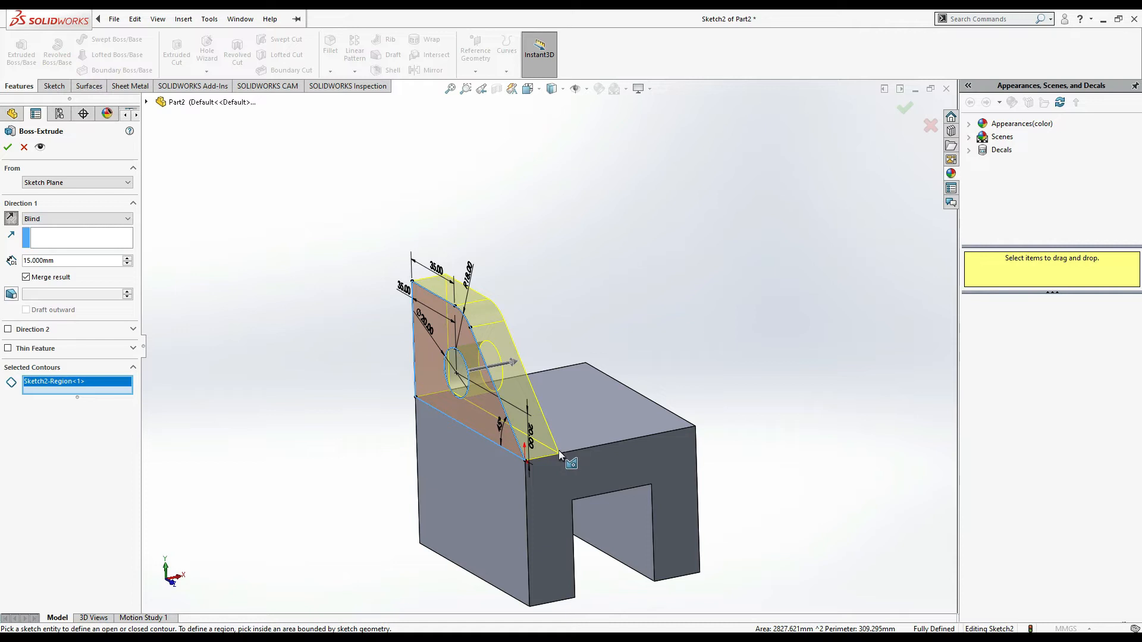
{"action": "left_click", "coordinate": [8, 147]}
{"action": "left_click", "coordinate": [725, 308]}
{"action": "middle_click_drag", "start_coordinate": [726, 308], "coordinate": [770, 319]}
Step: Check the opposite plate in the reference drawing in Photos and mirror the side plate extrusion about the Right Plane
{"action": "key", "text": "alt+Tab"}
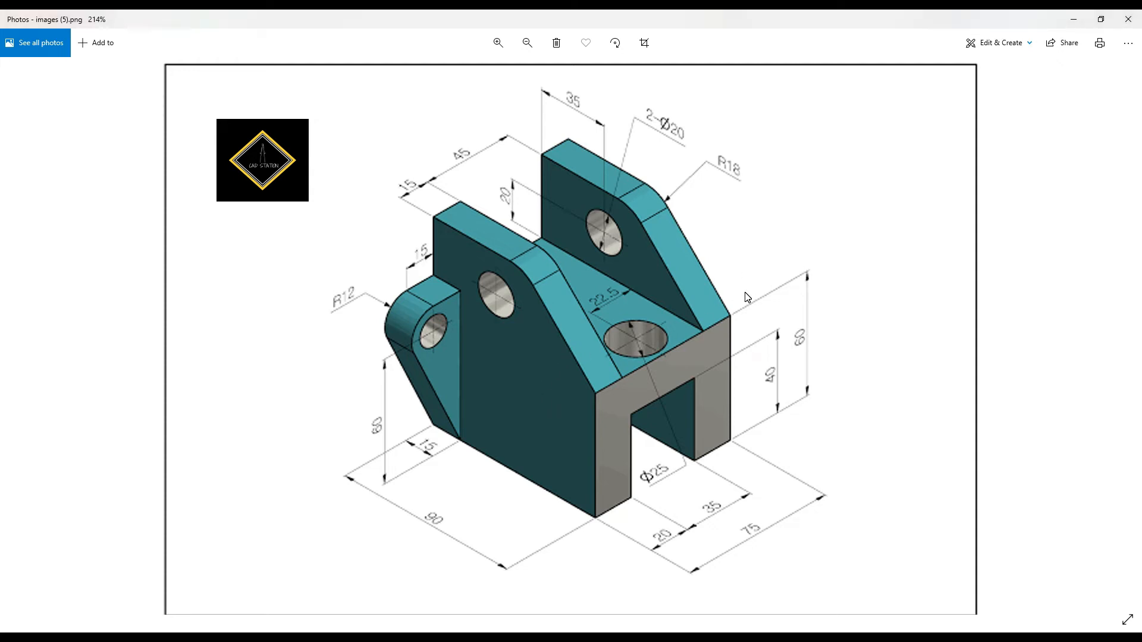
{"action": "key", "text": "alt+Tab"}
{"action": "middle_click_drag", "start_coordinate": [766, 249], "coordinate": [723, 271]}
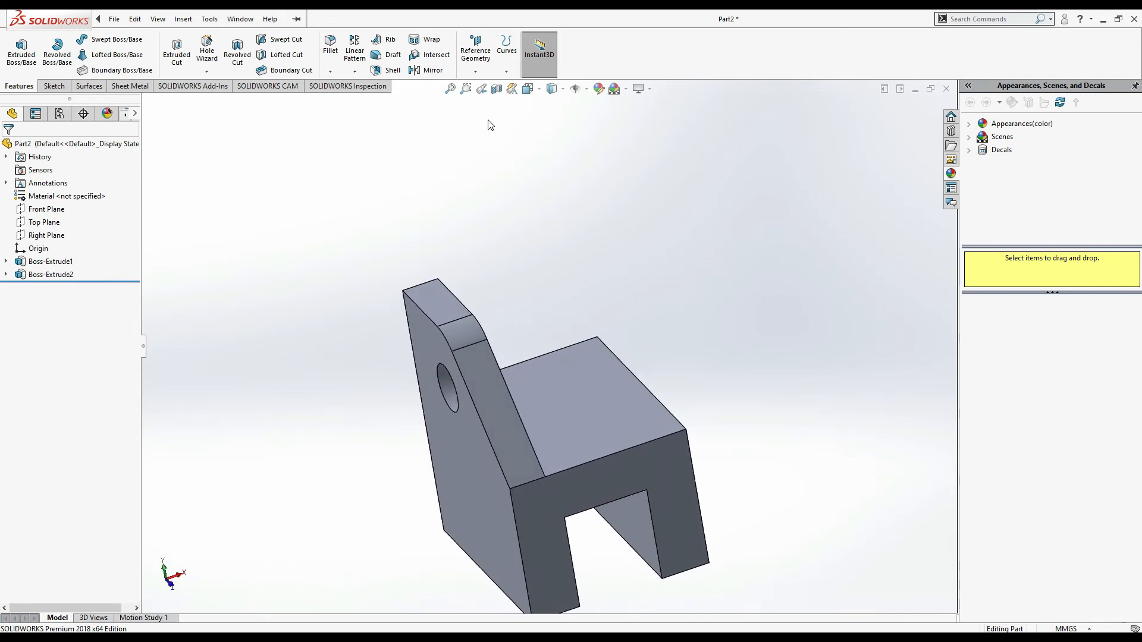
{"action": "left_click", "coordinate": [476, 50]}
{"action": "left_click", "coordinate": [707, 213]}
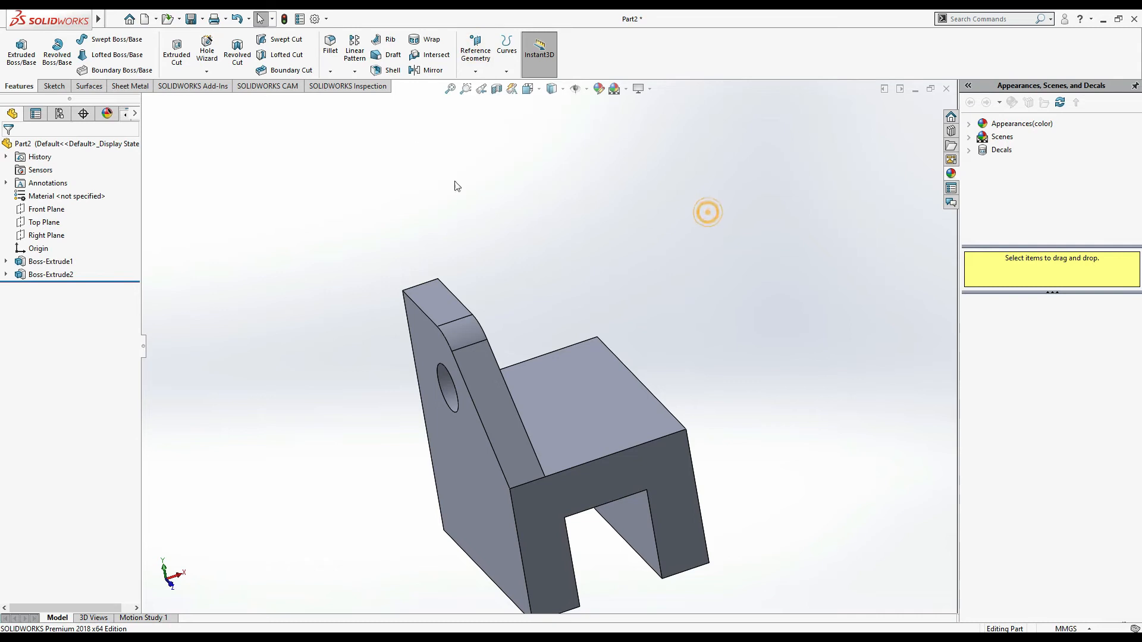
{"action": "left_click", "coordinate": [430, 71]}
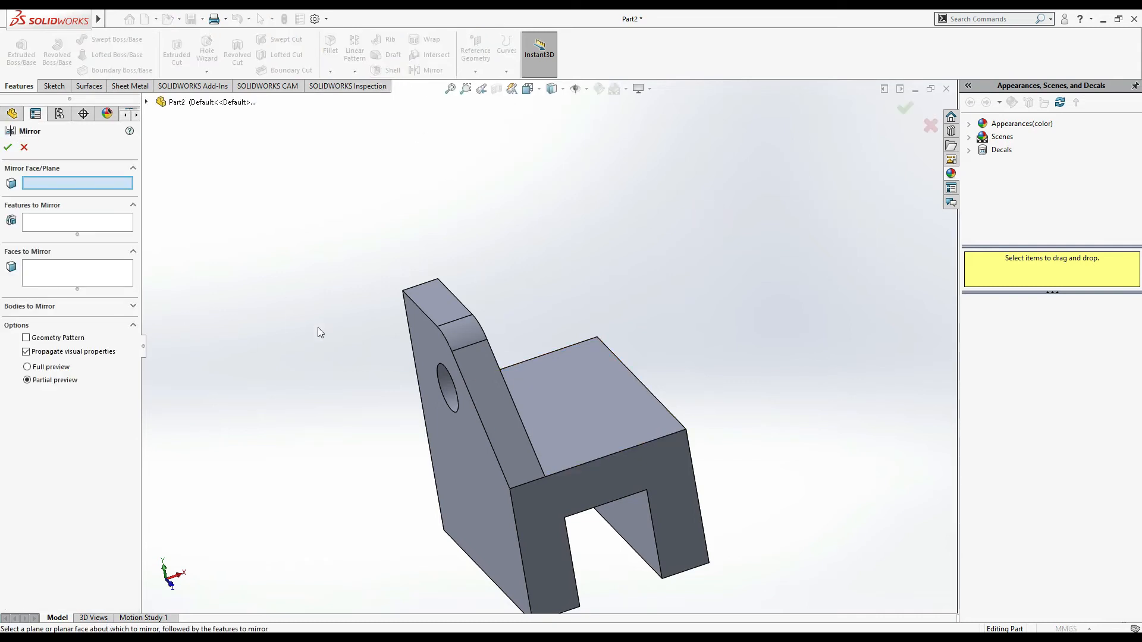
{"action": "left_click", "coordinate": [148, 102]}
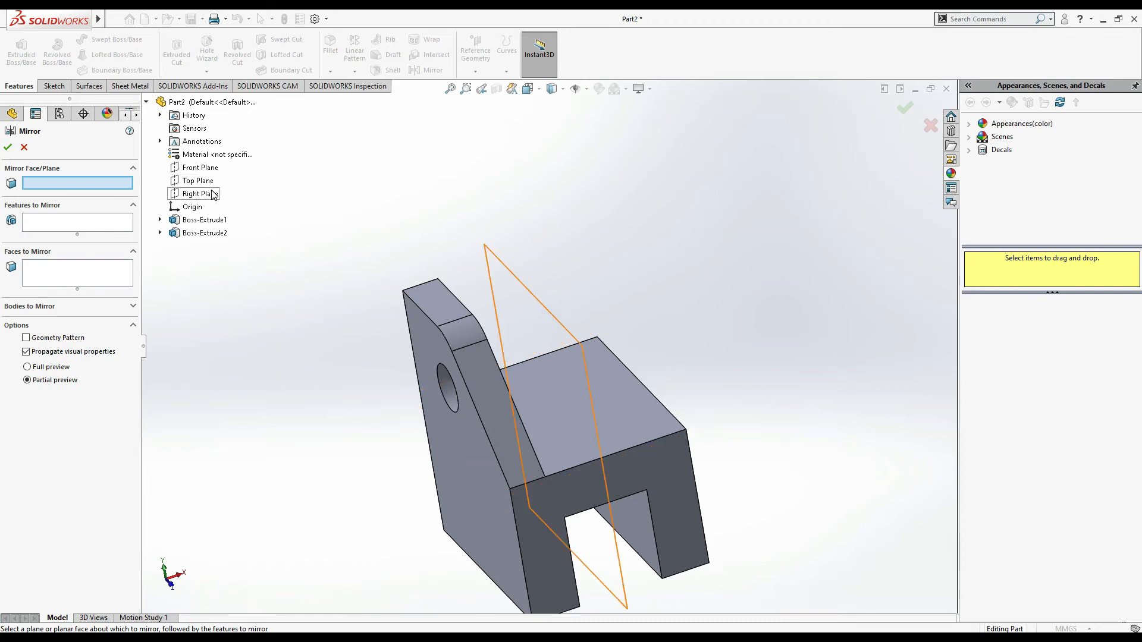
{"action": "left_click", "coordinate": [212, 193]}
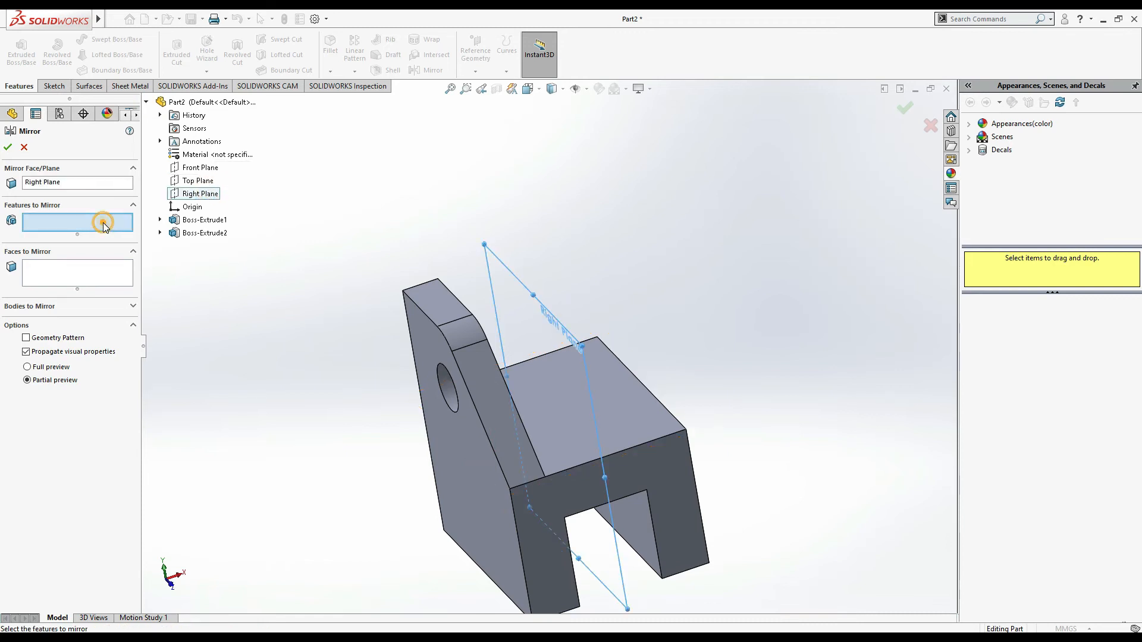
{"action": "left_click", "coordinate": [199, 234]}
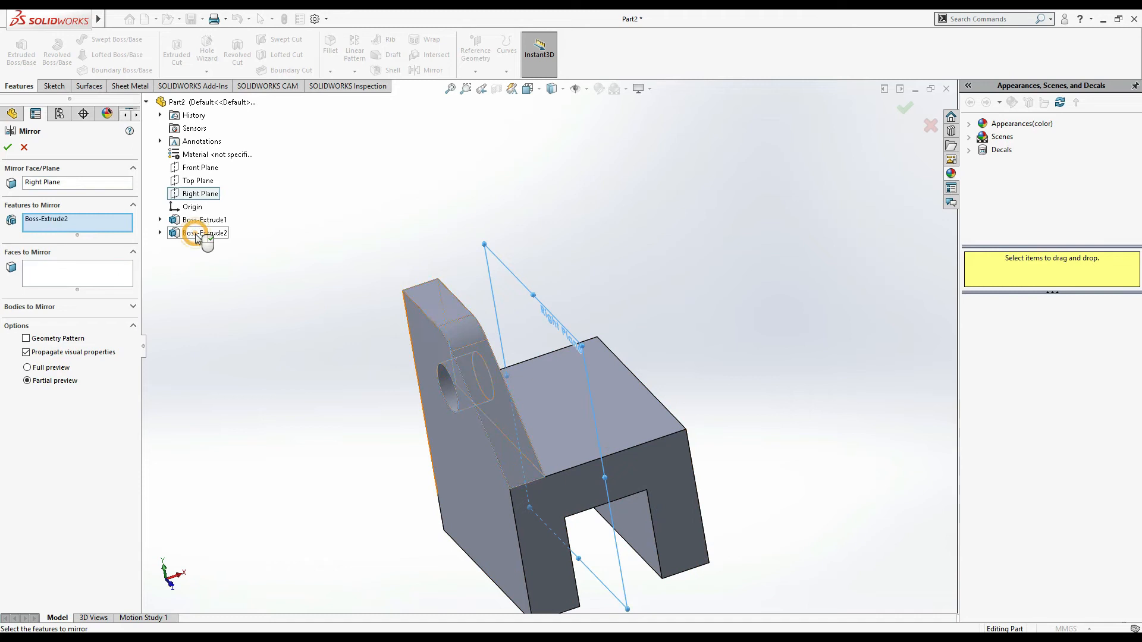
{"action": "left_click", "coordinate": [9, 147]}
{"action": "left_click", "coordinate": [694, 241]}
Step: Check the rear lug in the reference drawing in Photos and start a sketch on the bracket's H-shaped back face
{"action": "mouse_move", "coordinate": [765, 230]}
{"action": "middle_mouse_down"}
{"action": "mouse_move", "coordinate": [809, 189]}
{"action": "mouse_move", "coordinate": [798, 206]}
{"action": "middle_mouse_up"}
{"action": "key", "text": "alt+Tab"}
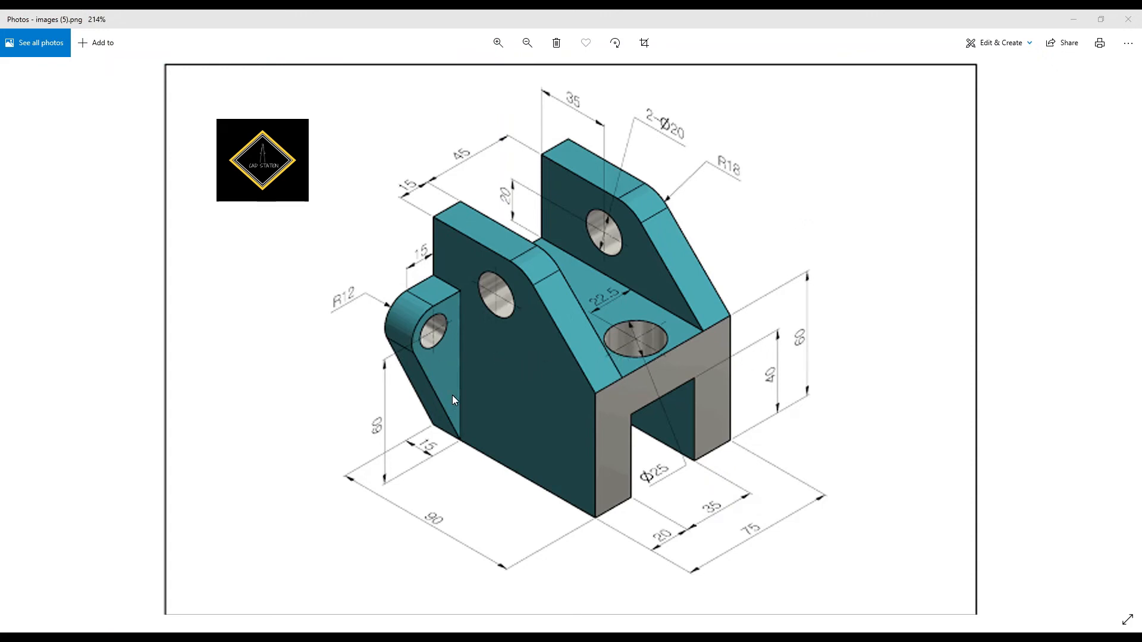
{"action": "key", "text": "alt+Tab"}
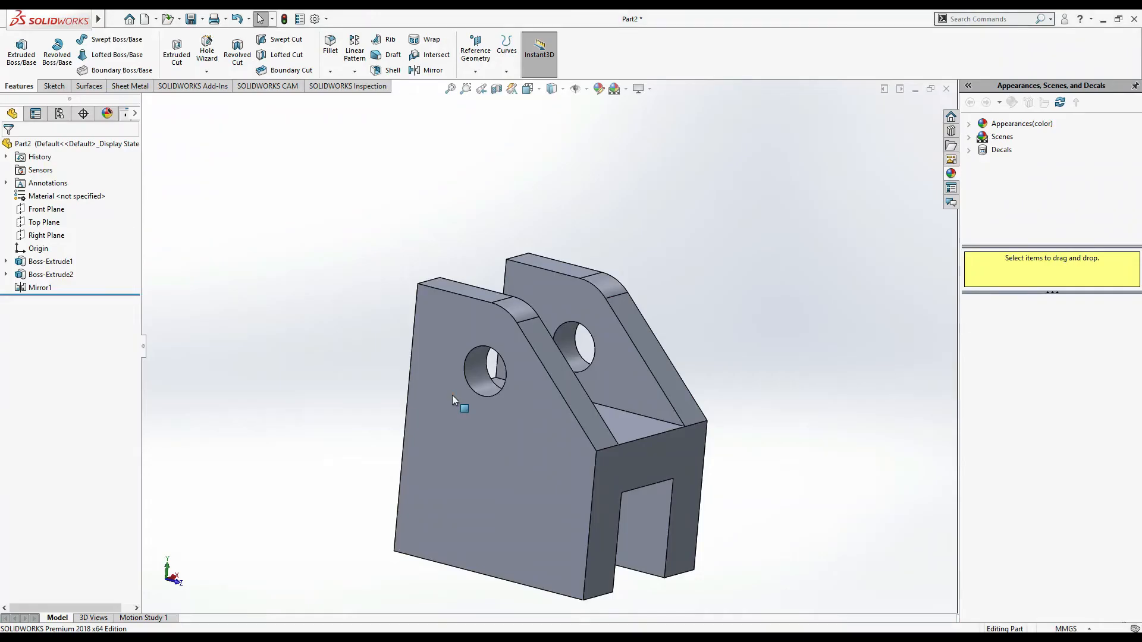
{"action": "middle_click_drag", "start_coordinate": [375, 391], "coordinate": [517, 392]}
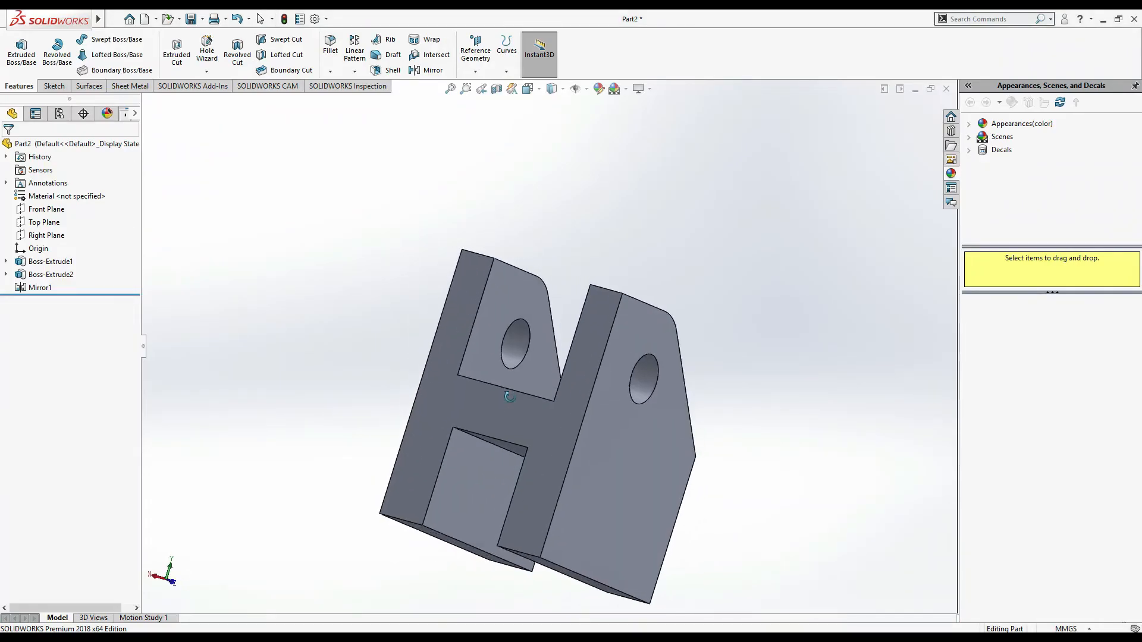
{"action": "left_click", "coordinate": [563, 399]}
{"action": "left_click", "coordinate": [615, 363]}
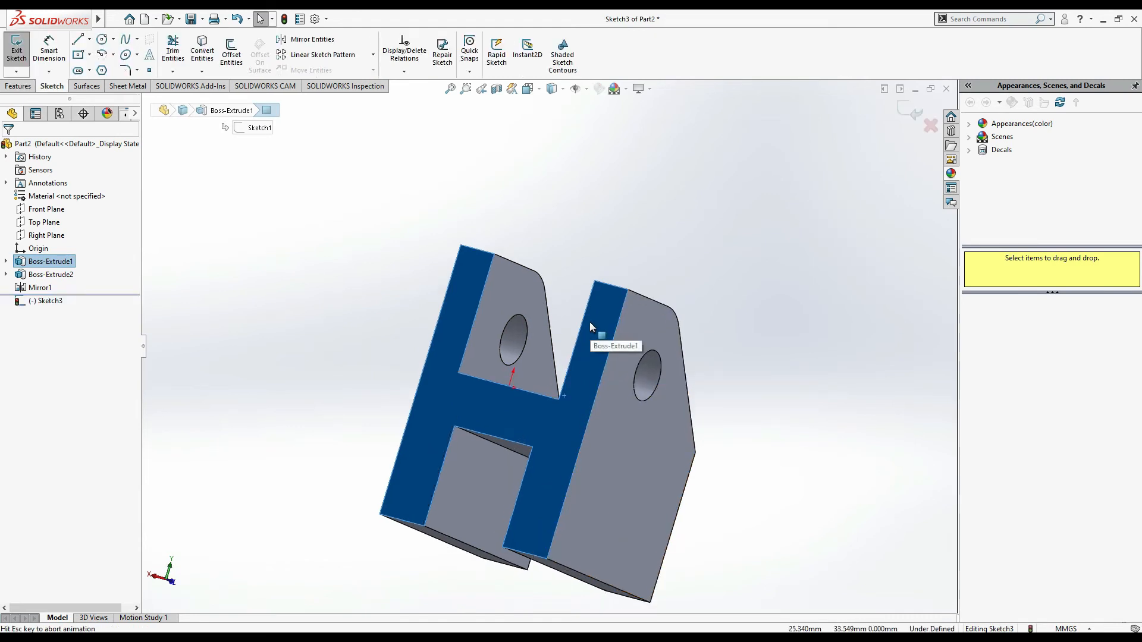
Step: Check the lug in the reference drawing in Photos and sketch a slanted line up from the back face's outer bottom corner plus a horizontal line back to its edge
{"action": "key", "text": "alt+Tab"}
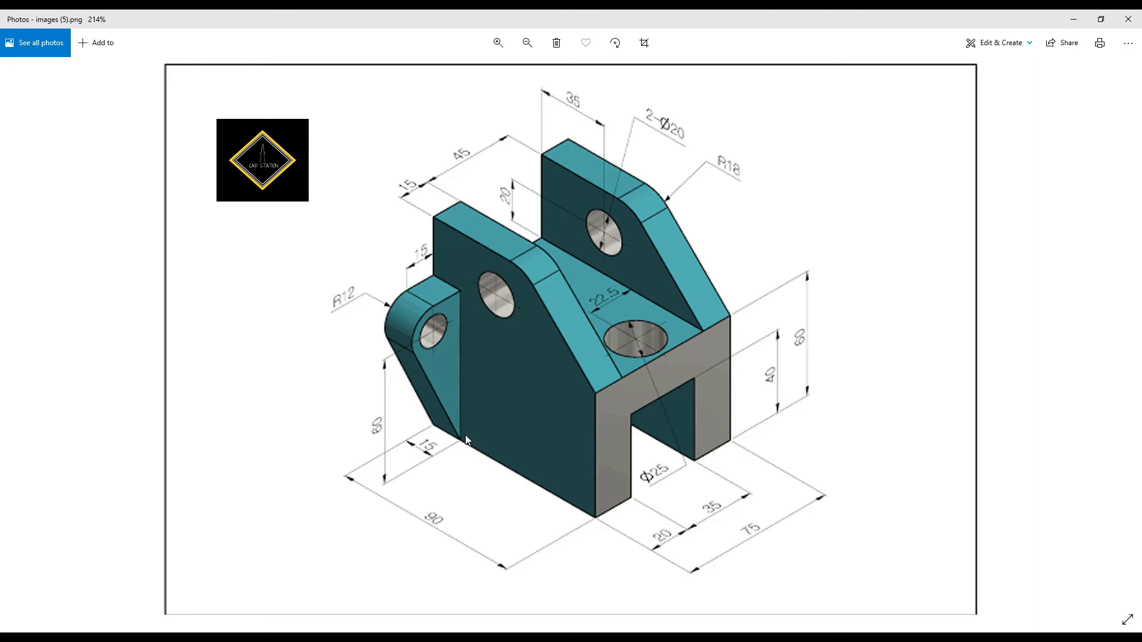
{"action": "key", "text": "alt+Tab"}
{"action": "left_click", "coordinate": [79, 40]}
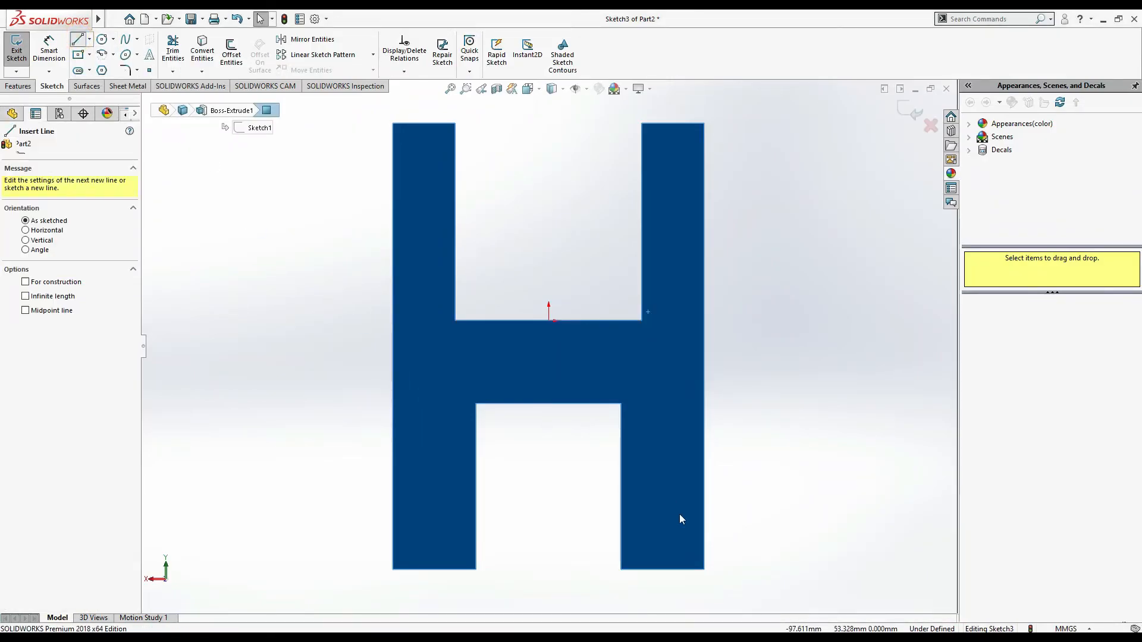
{"action": "left_click", "coordinate": [703, 569]}
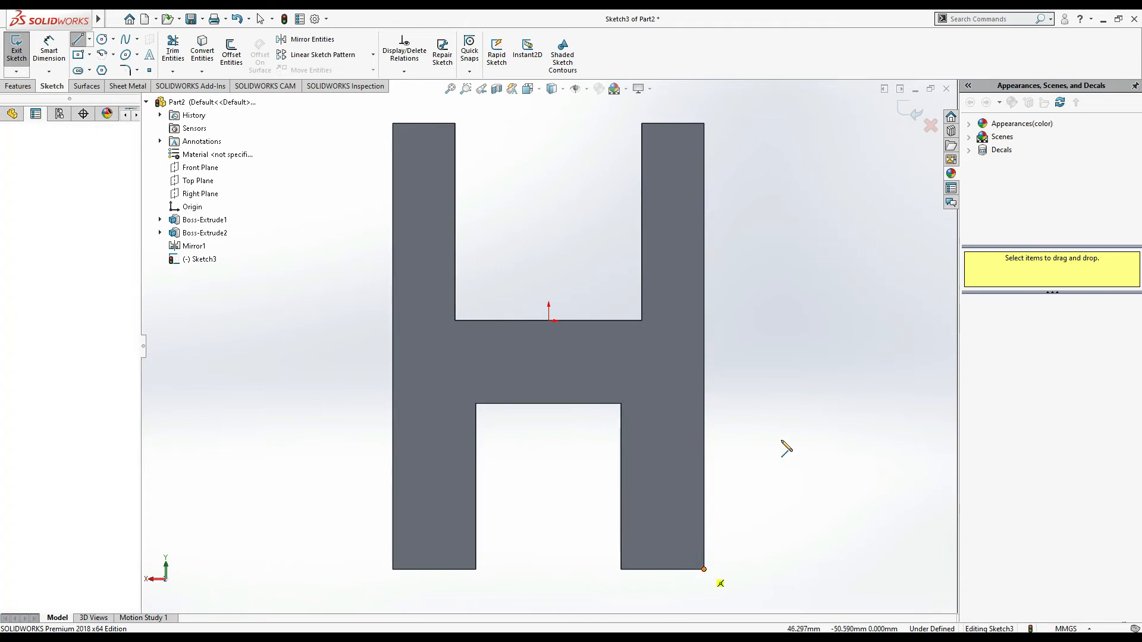
{"action": "left_click", "coordinate": [799, 357]}
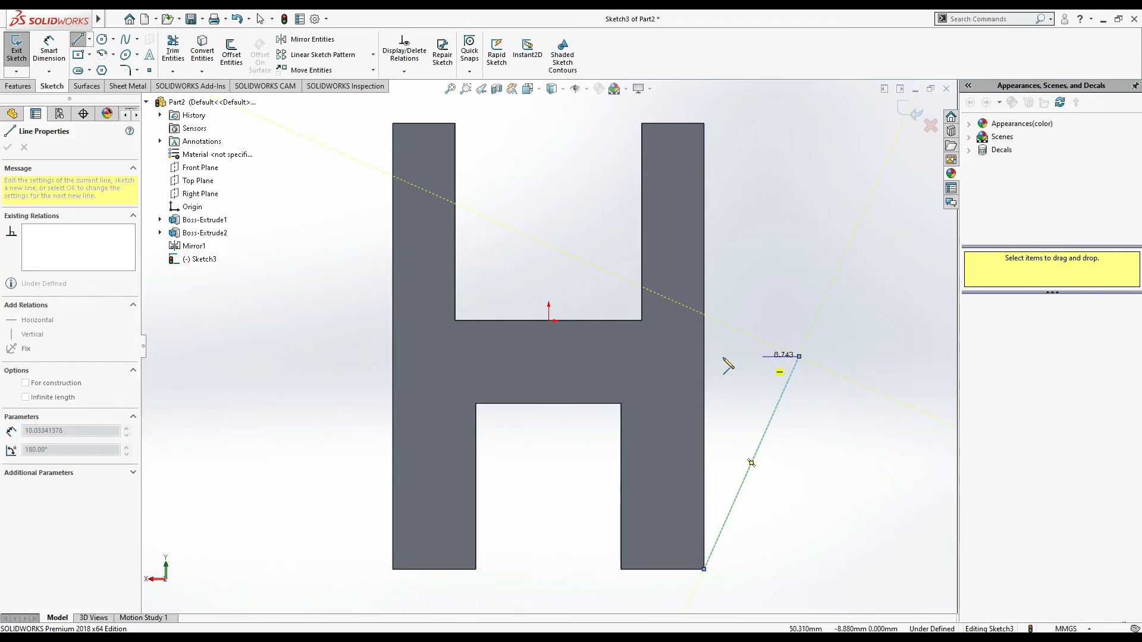
{"action": "double_click", "coordinate": [705, 357]}
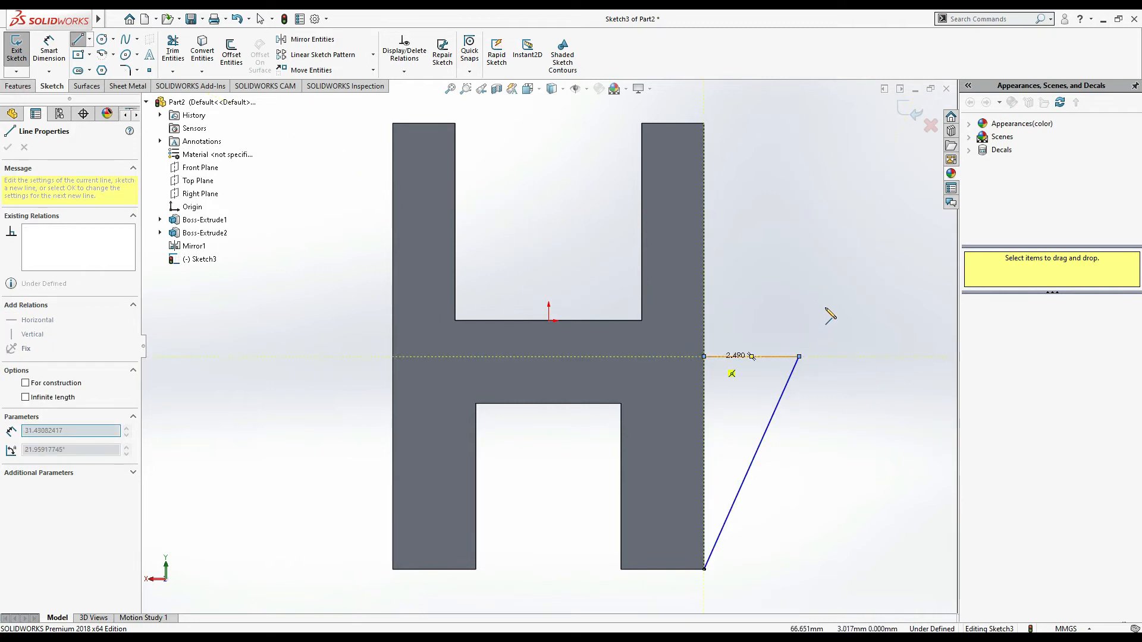
{"action": "key", "text": "Escape"}
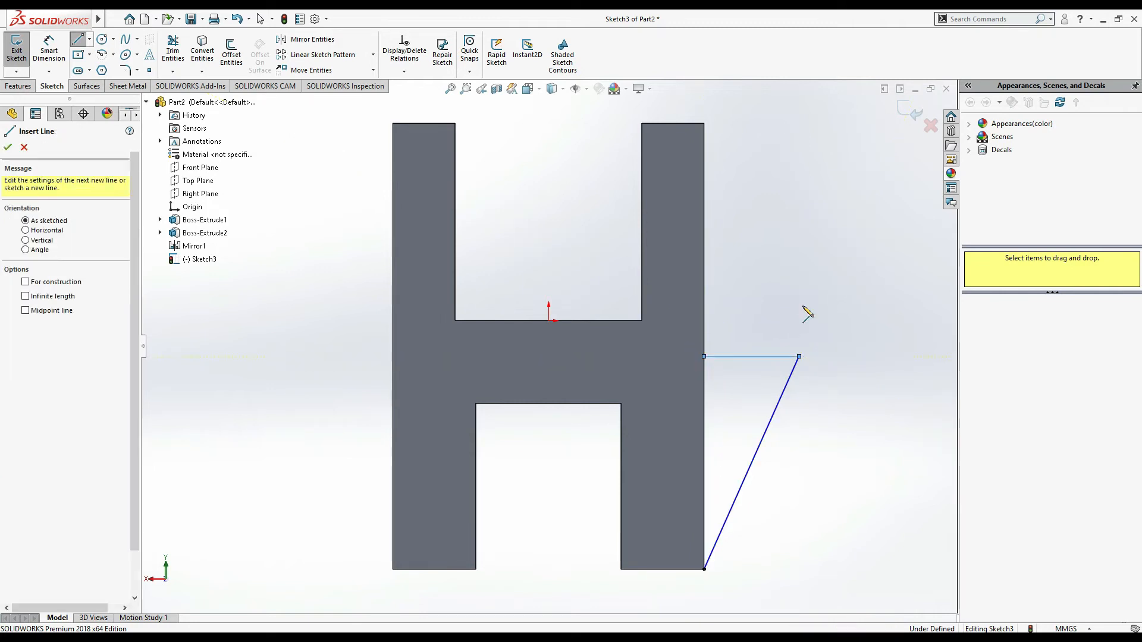
{"action": "key", "text": "Escape"}
Step: Check the lug's corner radius in the reference drawing in Photos and round the lug sketch's outer corner with a 12 mm sketch fillet
{"action": "key", "text": "alt+Tab"}
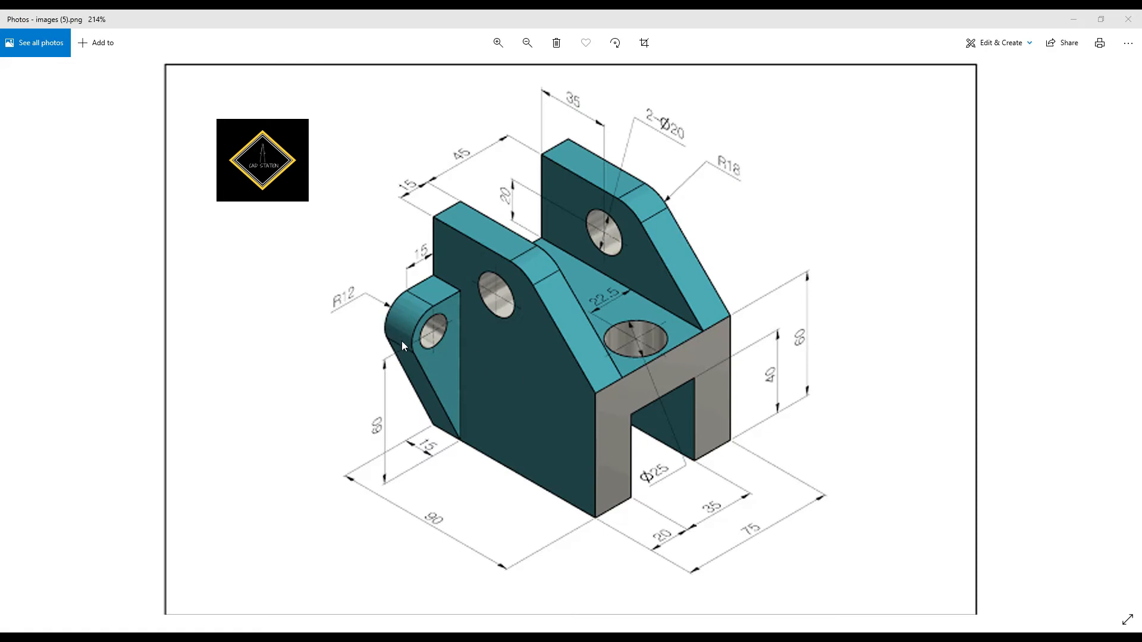
{"action": "key", "text": "alt+Tab"}
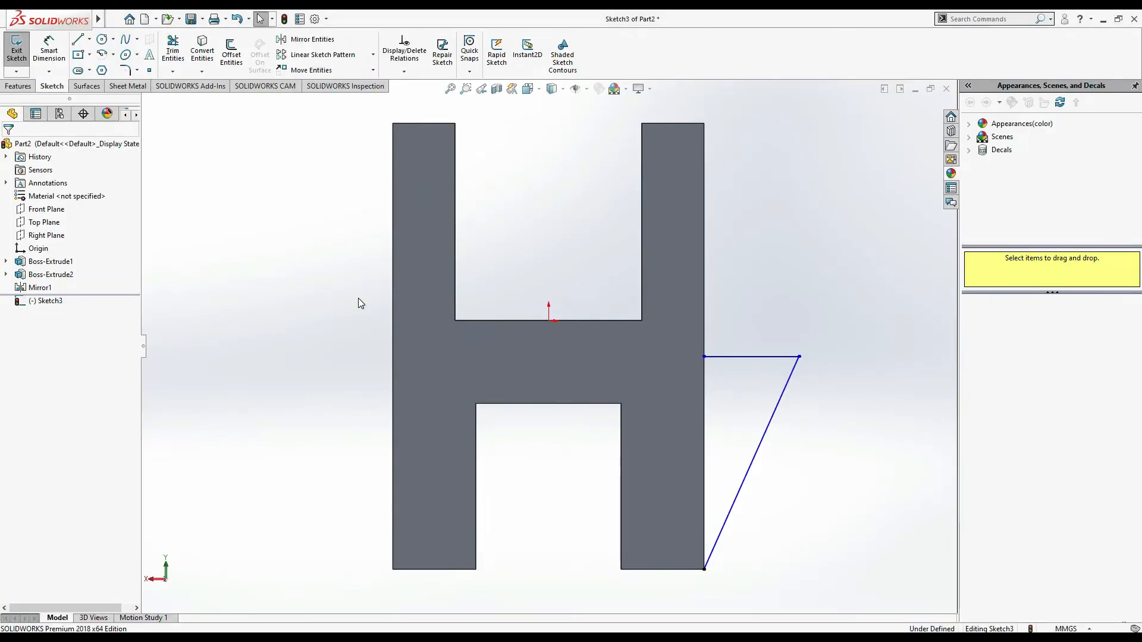
{"action": "left_click", "coordinate": [135, 69]}
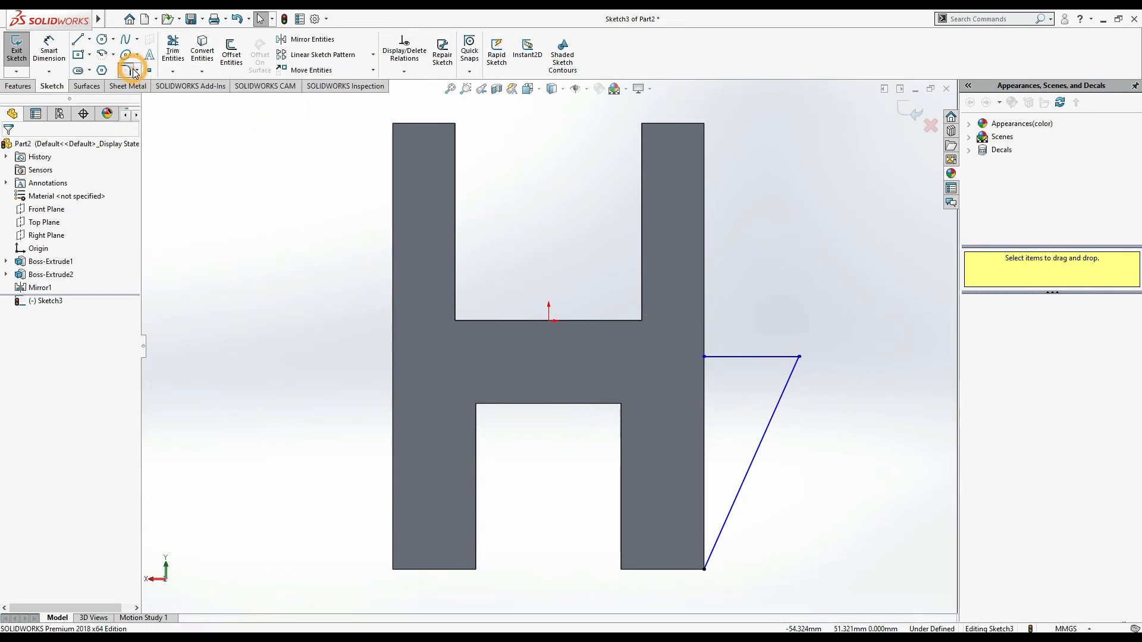
{"action": "left_click", "coordinate": [799, 357]}
{"action": "double_click", "coordinate": [70, 263]}
{"action": "type", "text": "12"}
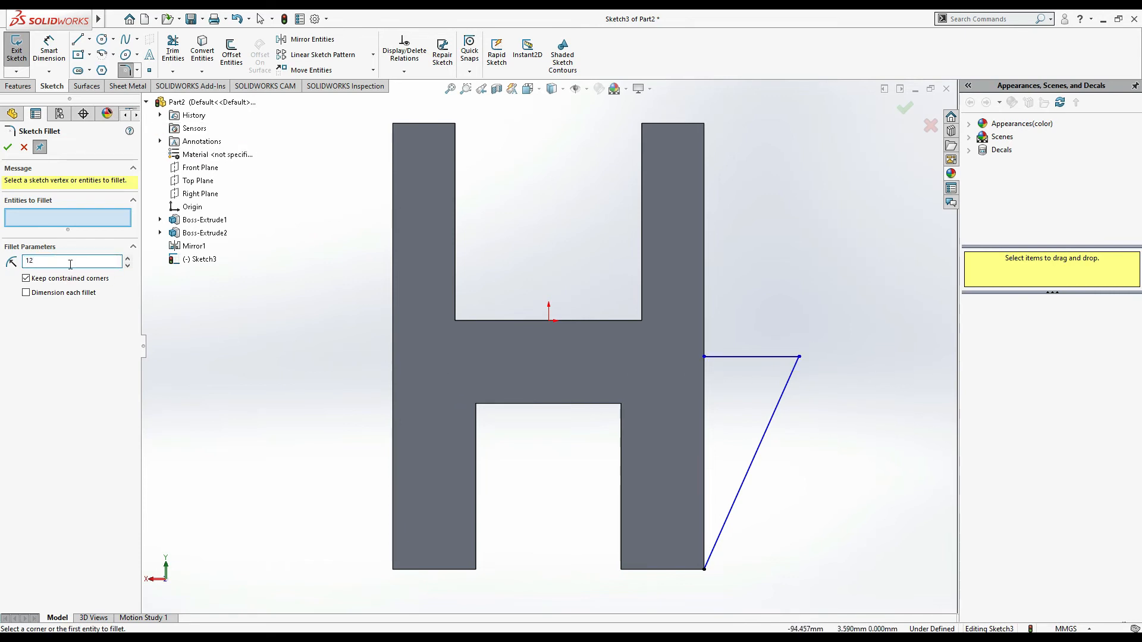
{"action": "left_click", "coordinate": [798, 357]}
{"action": "left_click", "coordinate": [799, 356]}
{"action": "left_click", "coordinate": [800, 357]}
{"action": "left_click", "coordinate": [7, 149]}
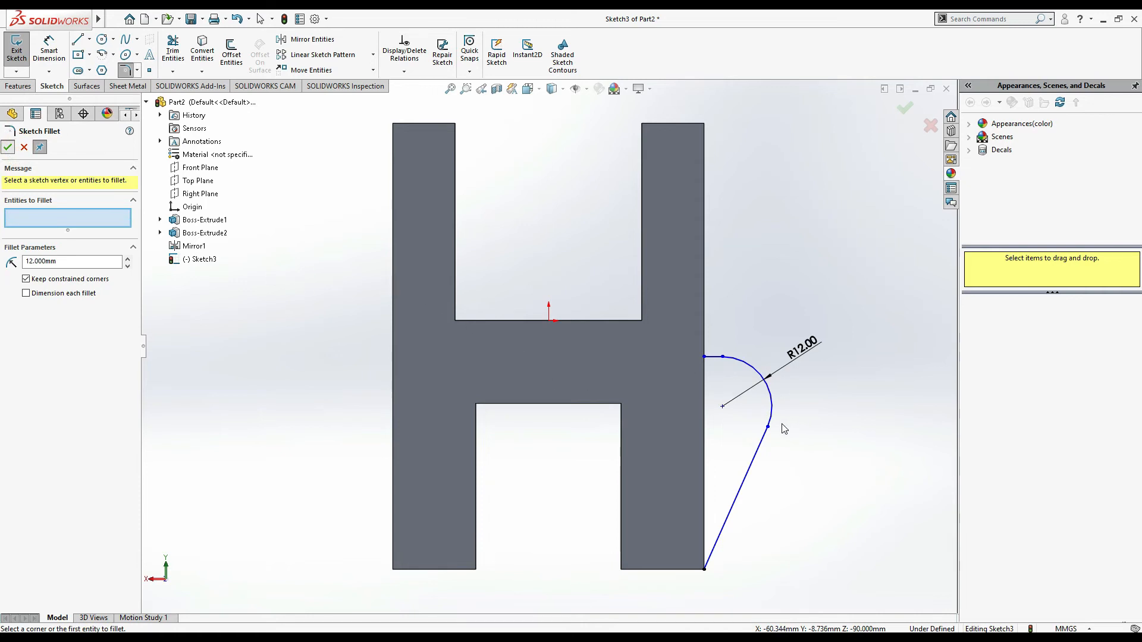
Step: Check the lug's width in the reference drawing in Photos and dimension the lug's horizontal top line to 15 mm
{"action": "key", "text": "alt+Tab"}
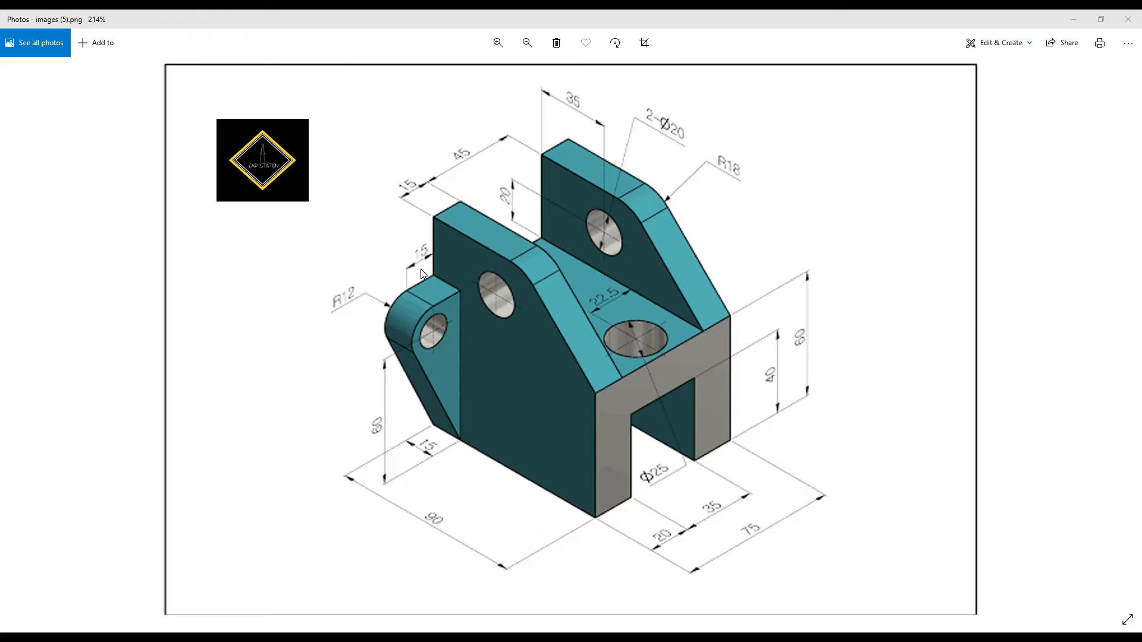
{"action": "key", "text": "alt+Tab"}
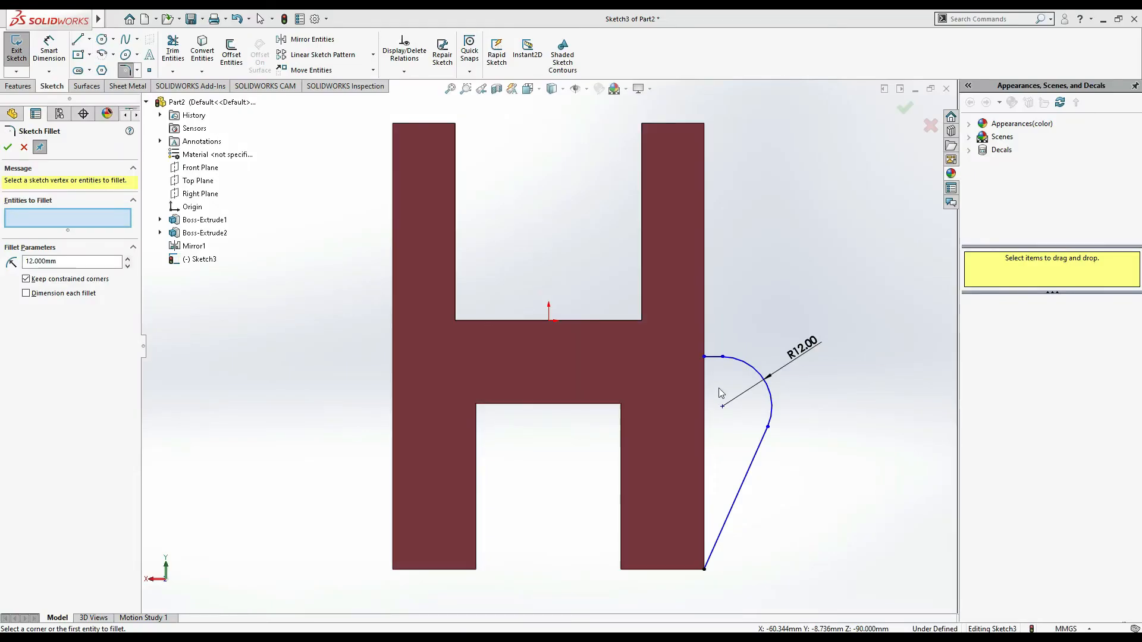
{"action": "left_click", "coordinate": [716, 358]}
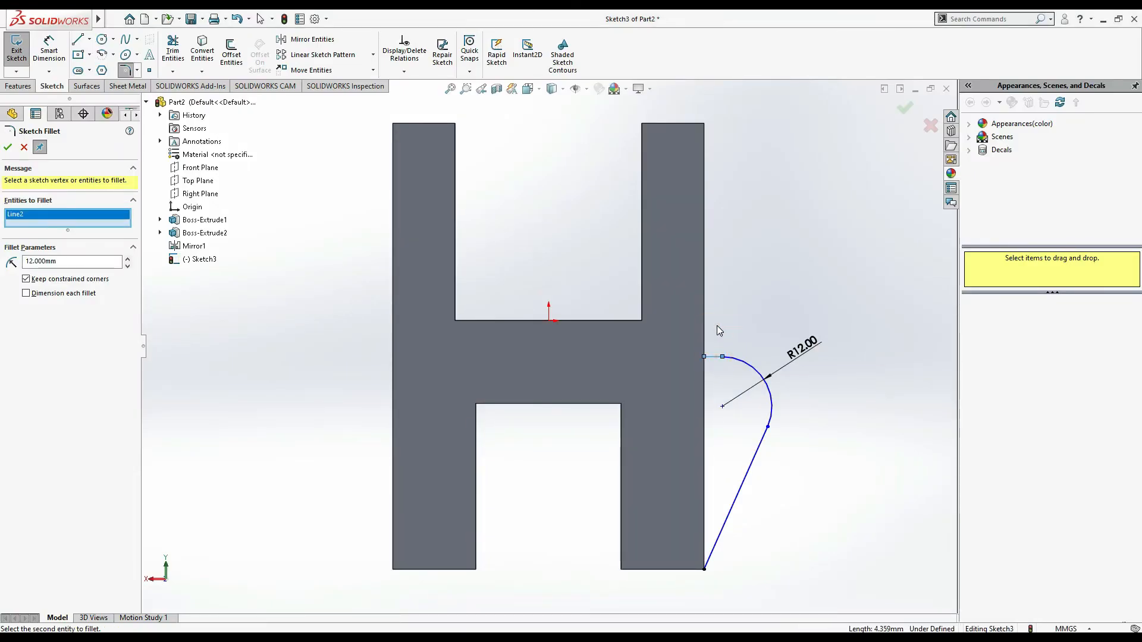
{"action": "left_click", "coordinate": [49, 50]}
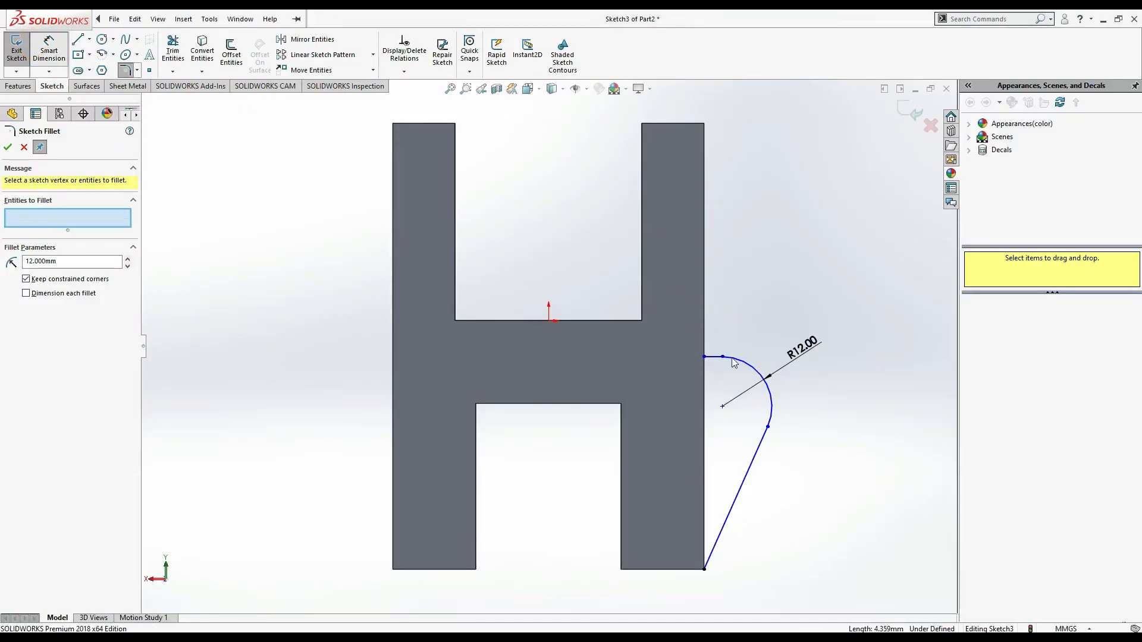
{"action": "left_click", "coordinate": [714, 357]}
{"action": "left_click", "coordinate": [716, 332]}
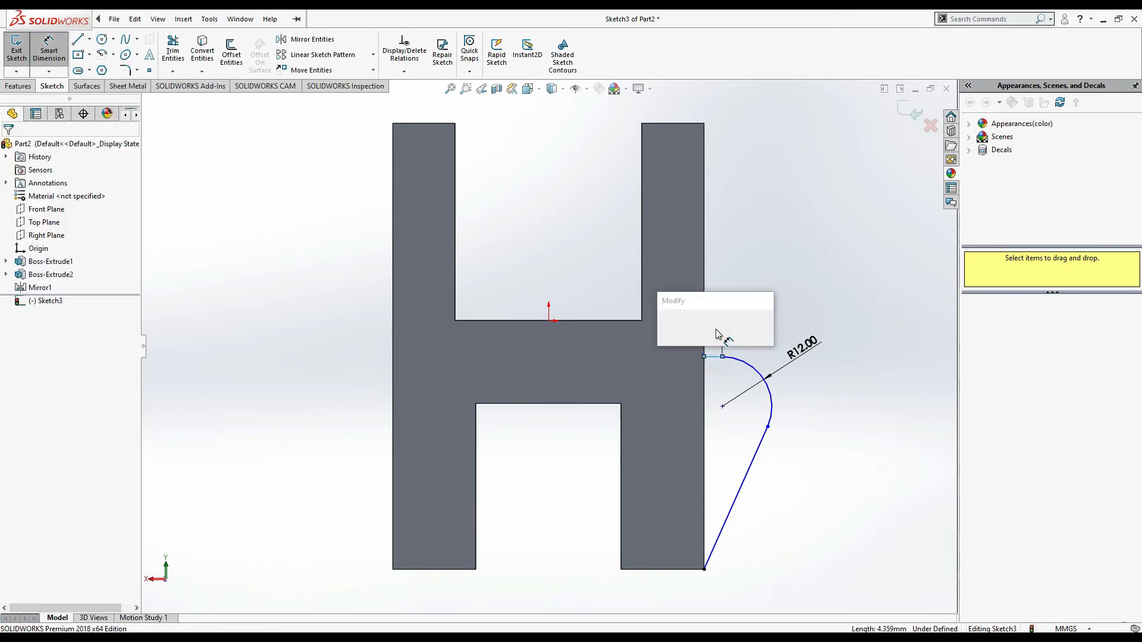
{"action": "type", "text": "15"}
{"action": "key", "text": "Return"}
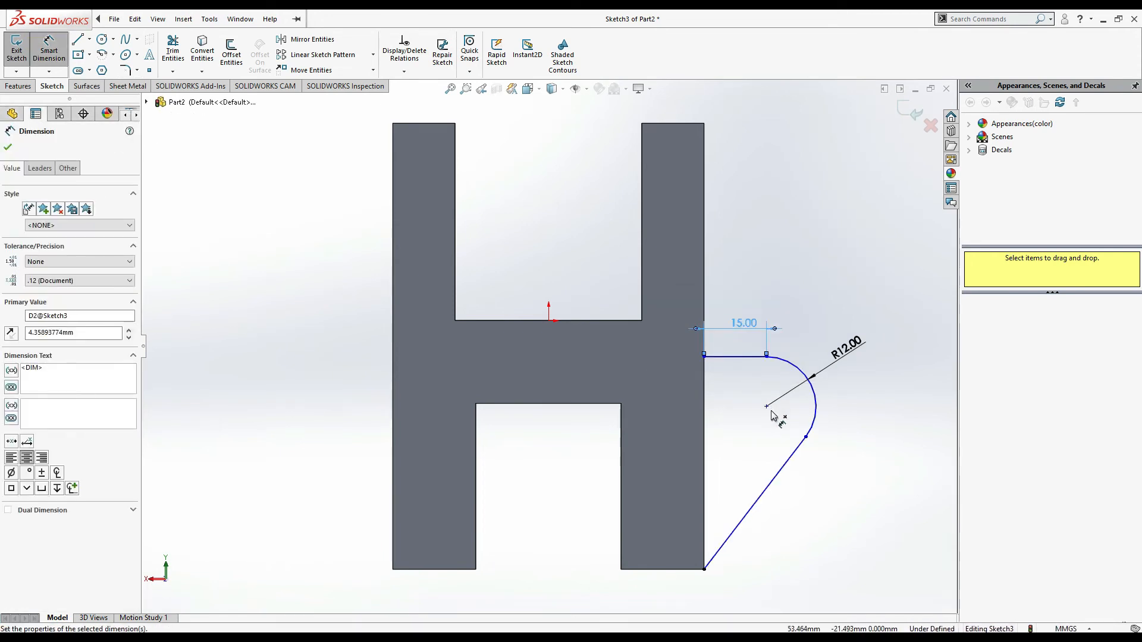
Step: Dimension the vertical distance from the bracket's bottom corner to the lug's arc centre to 60 mm
{"action": "left_click", "coordinate": [766, 406]}
{"action": "left_click", "coordinate": [703, 569]}
{"action": "left_click", "coordinate": [861, 527]}
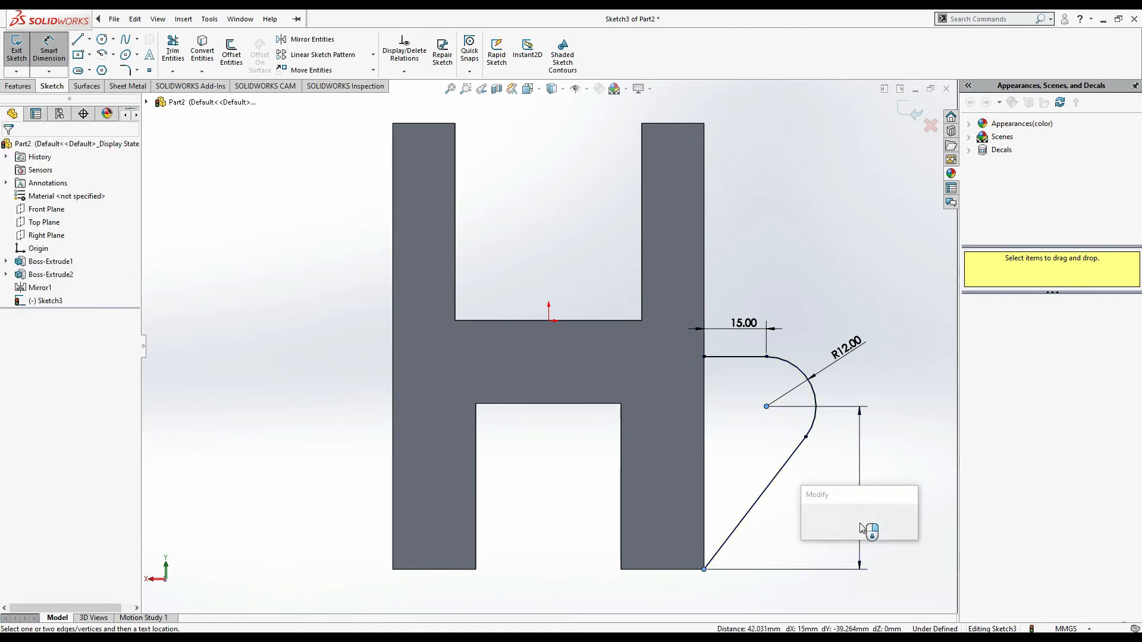
{"action": "type", "text": "60"}
{"action": "key", "text": "Return"}
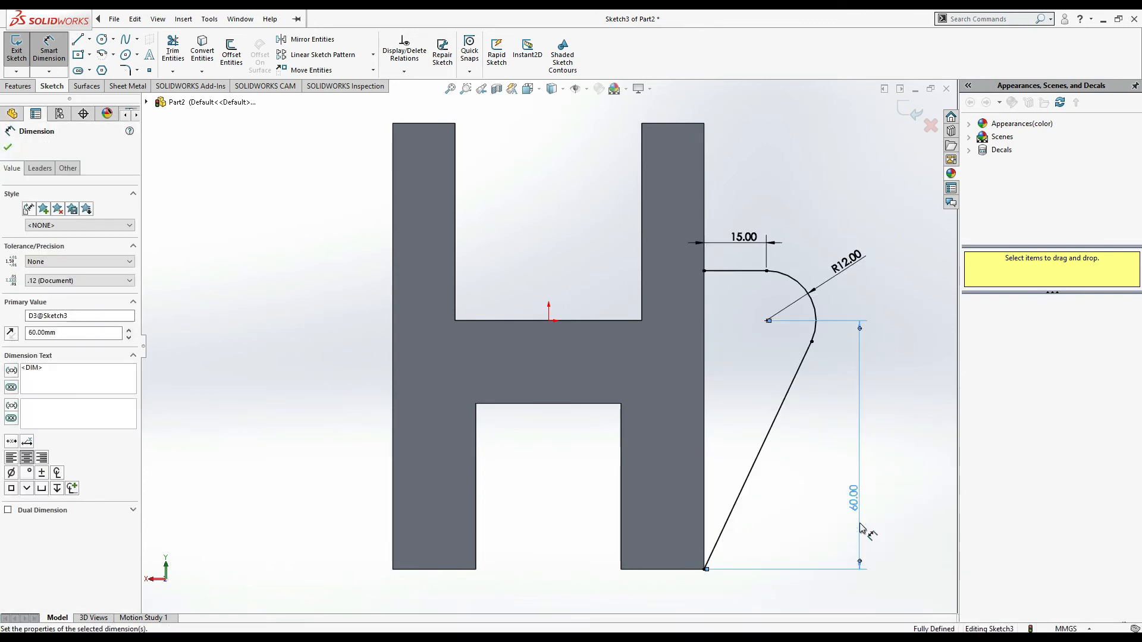
Step: Check the lug hole in the reference drawing in Photos and draw a circle about 12 mm in diameter at the lug's arc centre
{"action": "key", "text": "alt+Tab"}
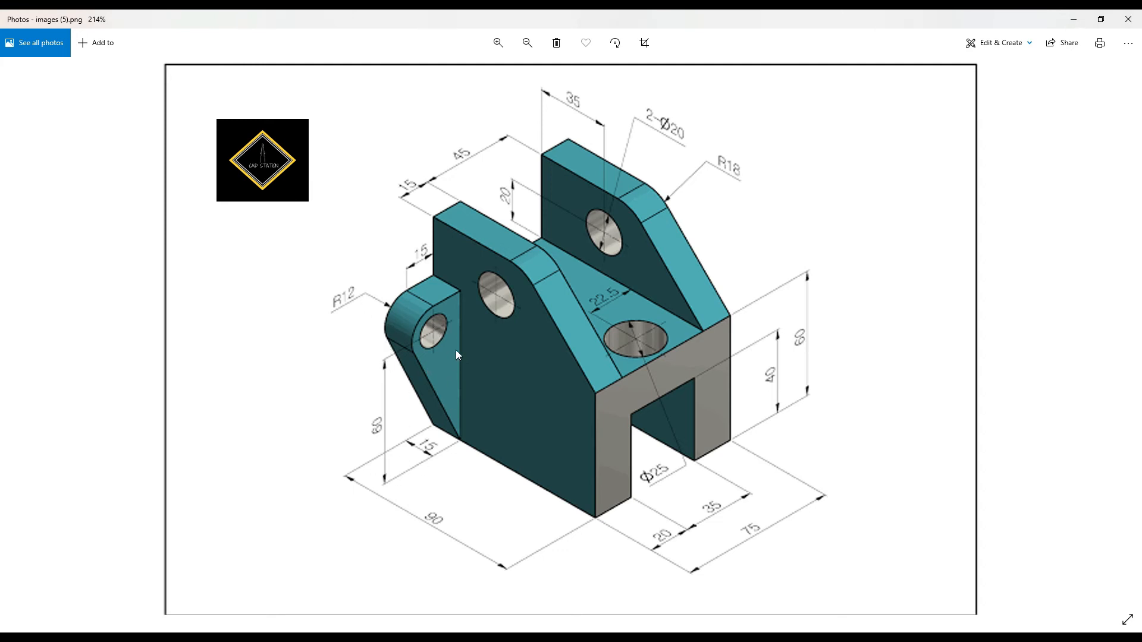
{"action": "key", "text": "alt+Tab"}
{"action": "left_click", "coordinate": [102, 42]}
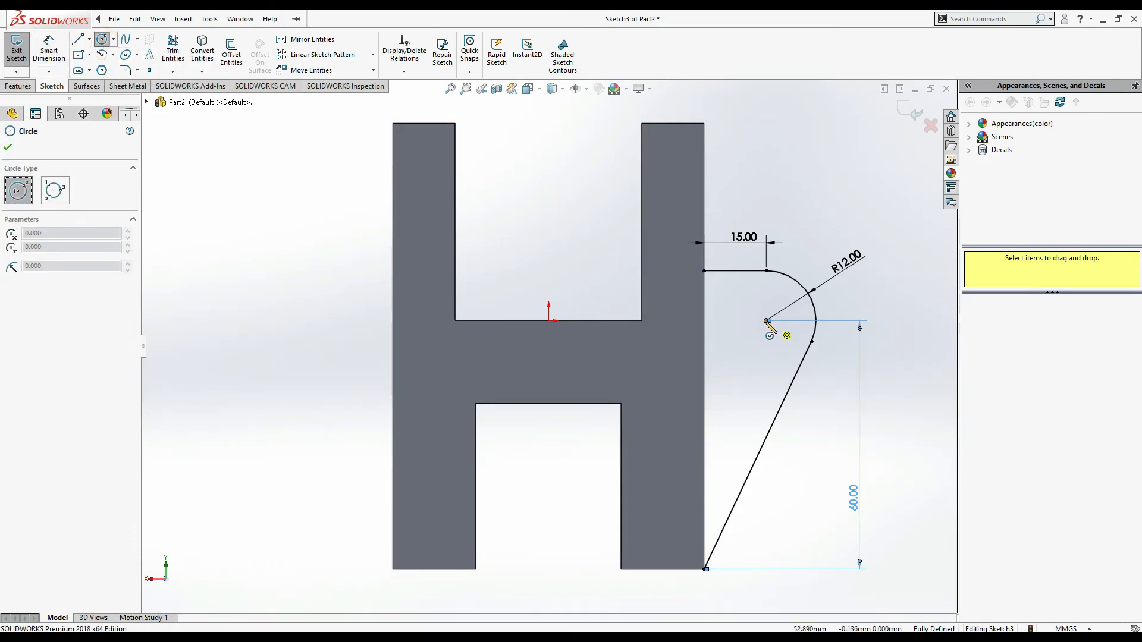
{"action": "left_click", "coordinate": [767, 321]}
{"action": "left_click", "coordinate": [751, 302]}
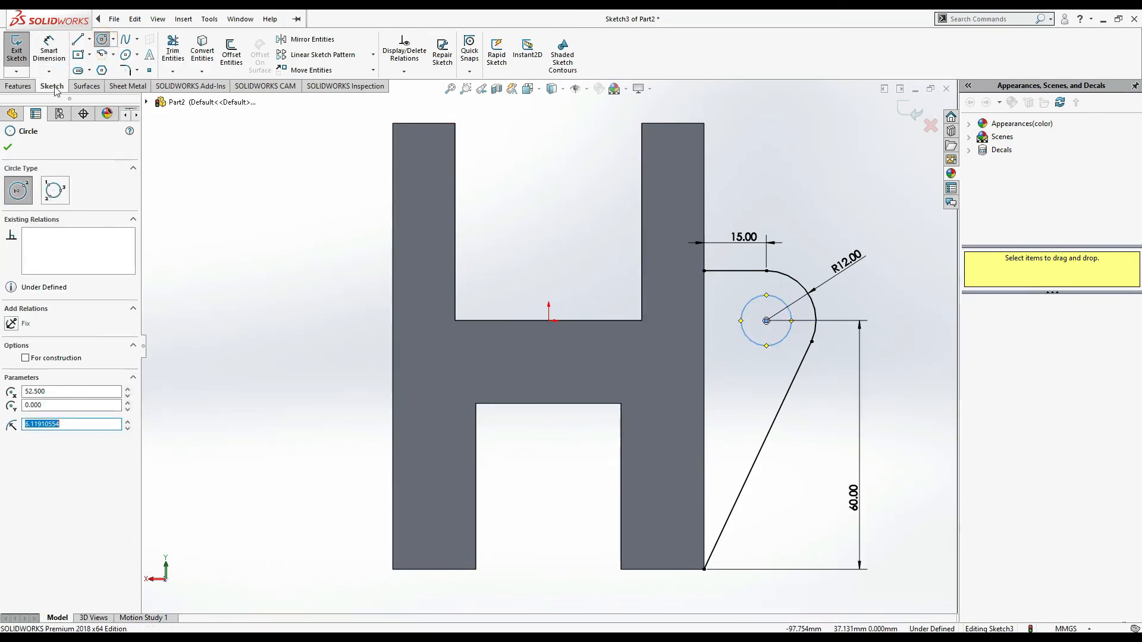
Step: Set the diameter of the lug's hole circle to 16 mm
{"action": "left_click", "coordinate": [49, 51]}
{"action": "left_click", "coordinate": [763, 338]}
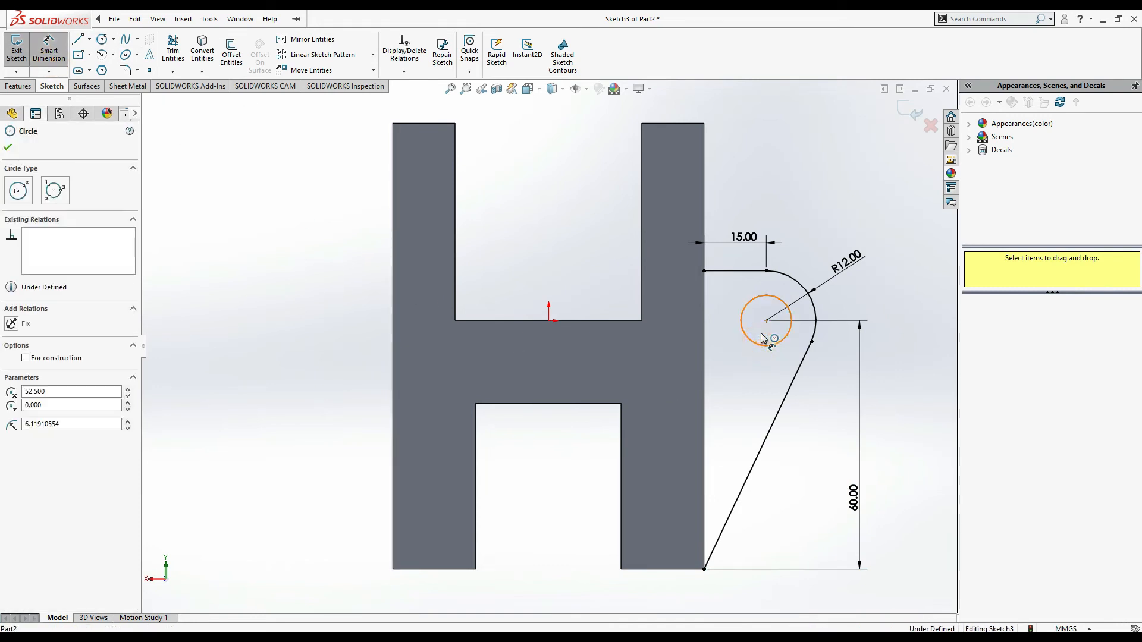
{"action": "left_click", "coordinate": [762, 333]}
{"action": "type", "text": "16"}
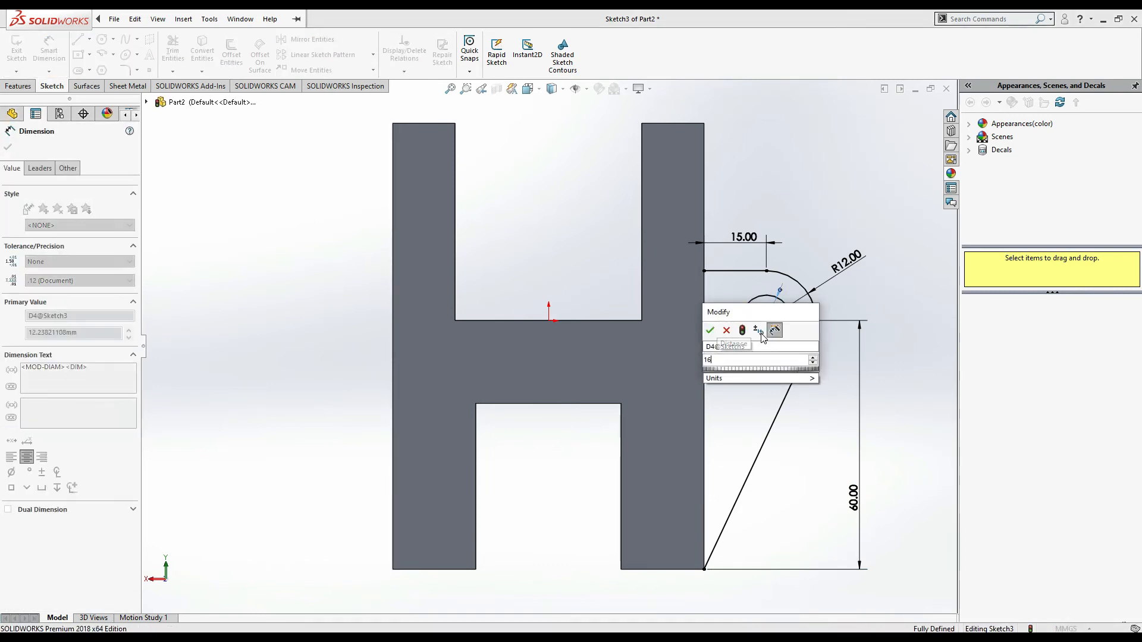
{"action": "key", "text": "Return"}
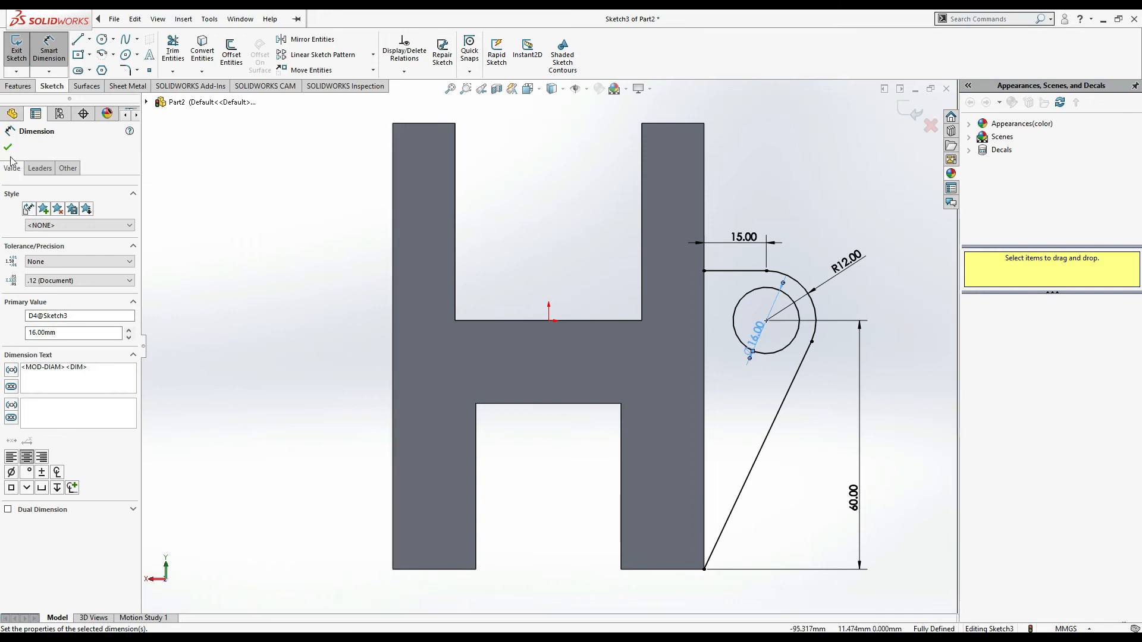
{"action": "left_click", "coordinate": [7, 147]}
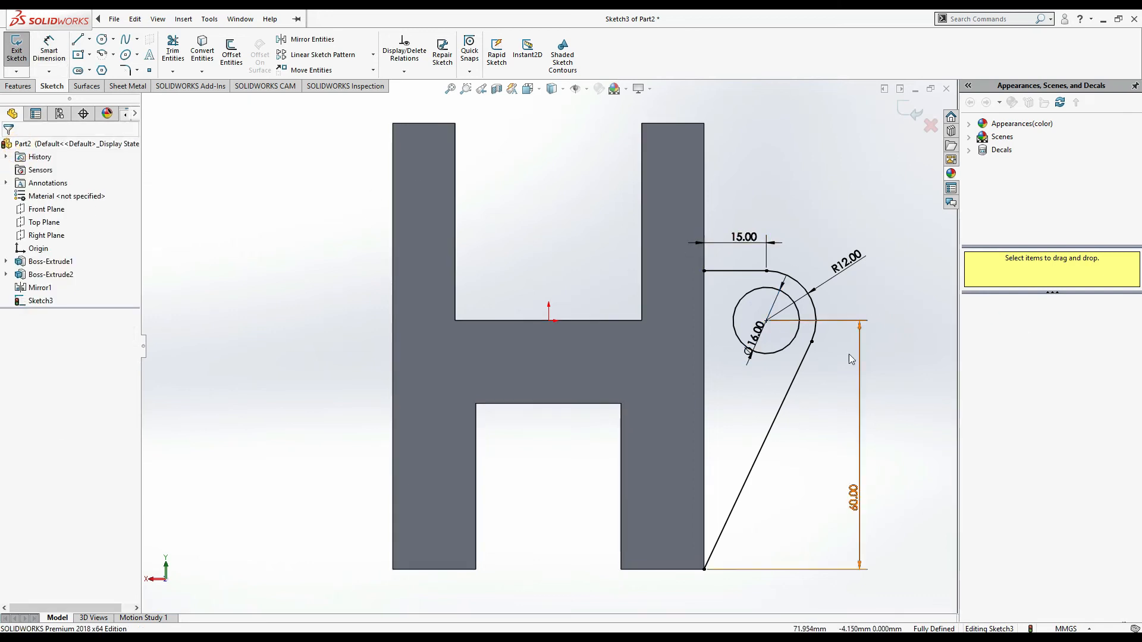
Step: Extrude the lug region around the hole as a 15 mm blind boss with the direction reversed along the side plate
{"action": "mouse_move", "coordinate": [797, 326]}
{"action": "middle_mouse_down"}
{"action": "mouse_move", "coordinate": [829, 326]}
{"action": "mouse_move", "coordinate": [818, 343]}
{"action": "middle_mouse_up"}
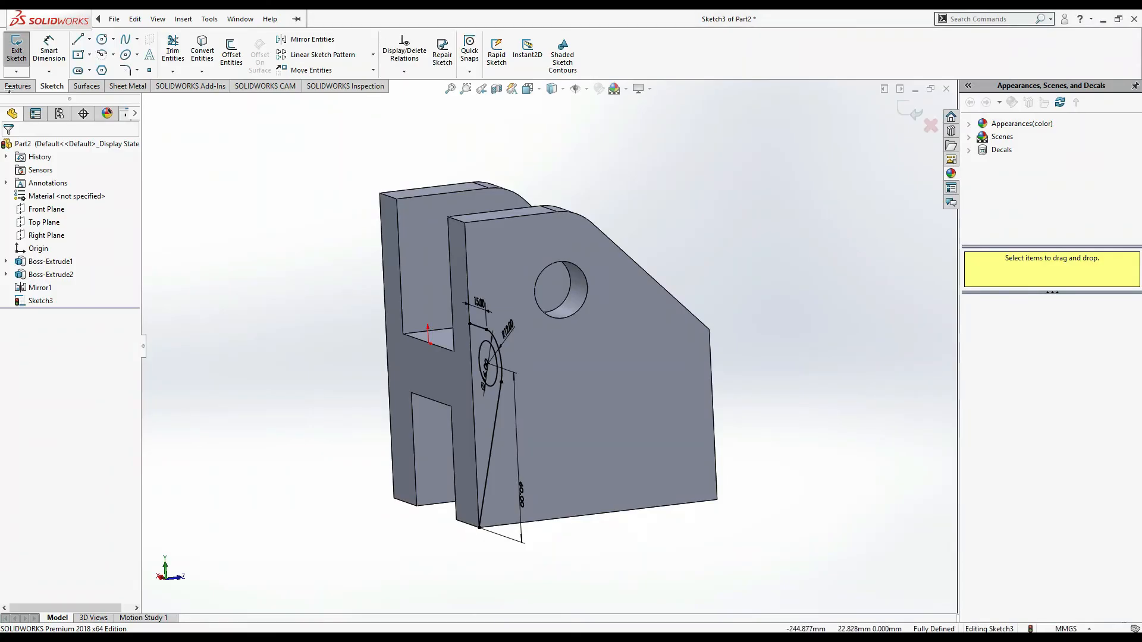
{"action": "left_click", "coordinate": [18, 87]}
{"action": "left_click", "coordinate": [29, 57]}
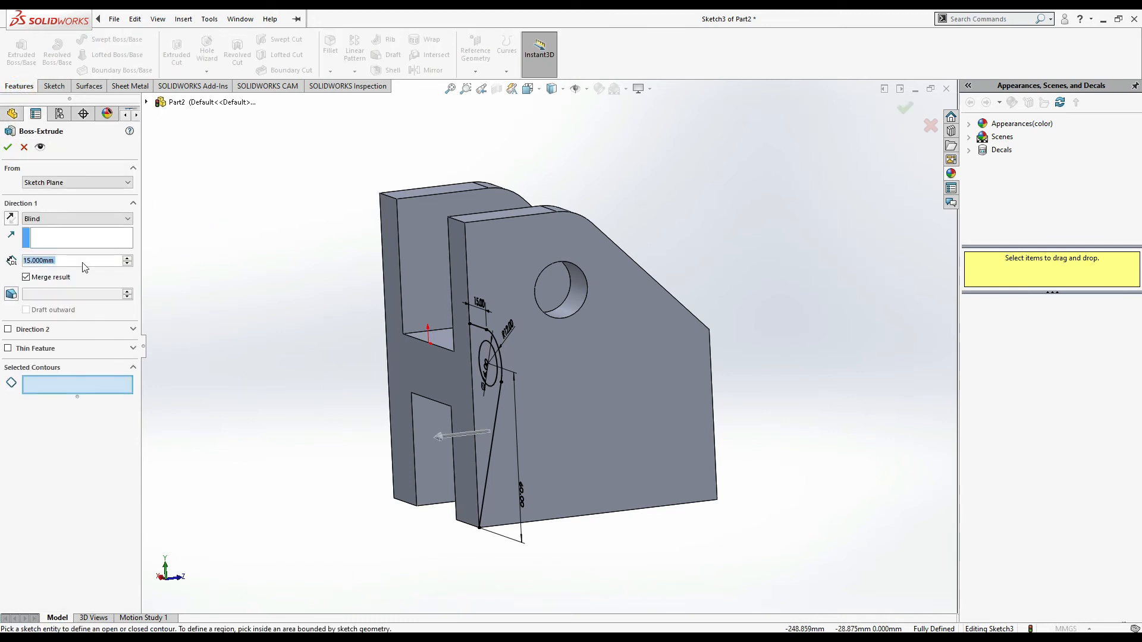
{"action": "left_click", "coordinate": [489, 416]}
{"action": "left_click", "coordinate": [10, 219]}
{"action": "left_click", "coordinate": [7, 147]}
{"action": "left_click", "coordinate": [766, 266]}
Step: Start a sketch on the block's top face between the side plates and draw a circle about 13 mm in diameter near its front edge
{"action": "middle_click_drag", "start_coordinate": [775, 265], "coordinate": [719, 396]}
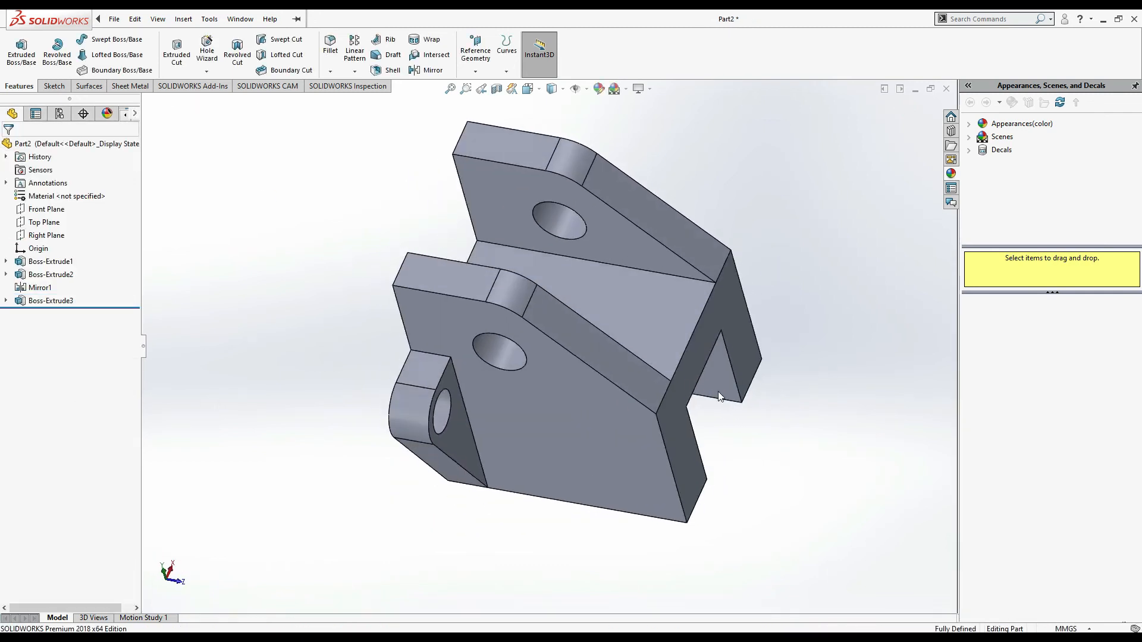
{"action": "left_click", "coordinate": [661, 313]}
{"action": "left_click", "coordinate": [714, 265]}
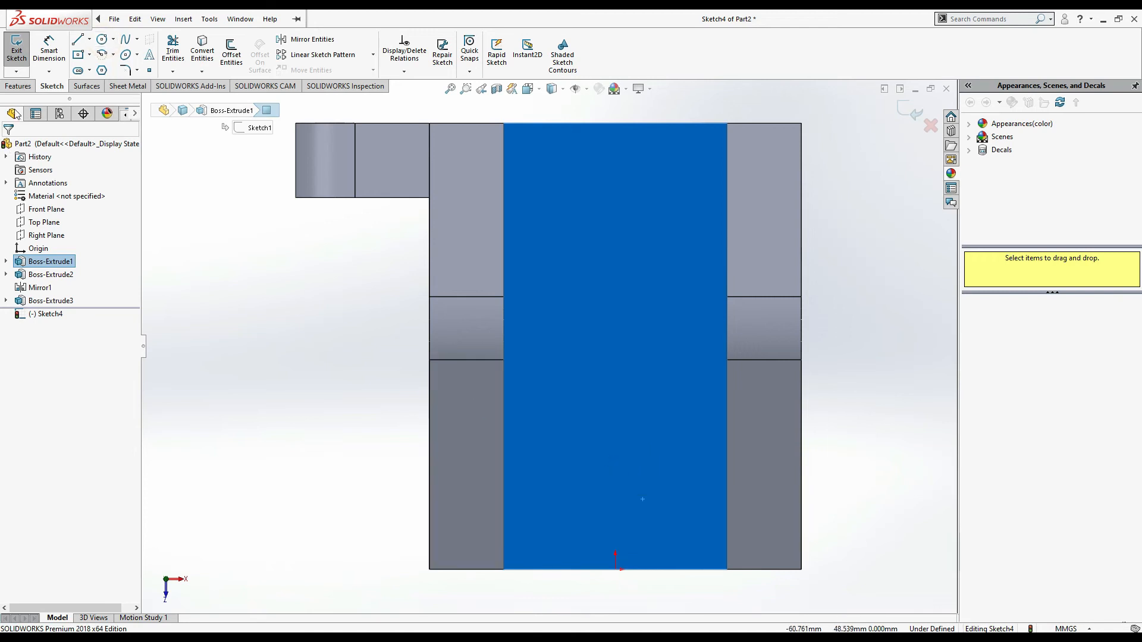
{"action": "left_click", "coordinate": [102, 39]}
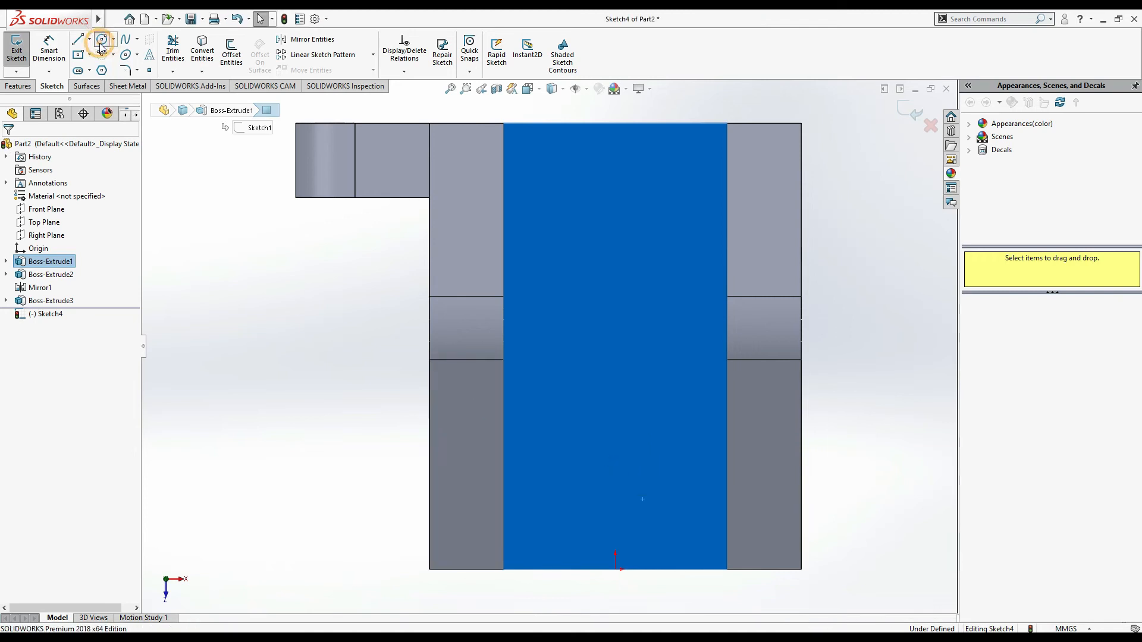
{"action": "left_click", "coordinate": [604, 458]}
{"action": "left_click", "coordinate": [631, 441]}
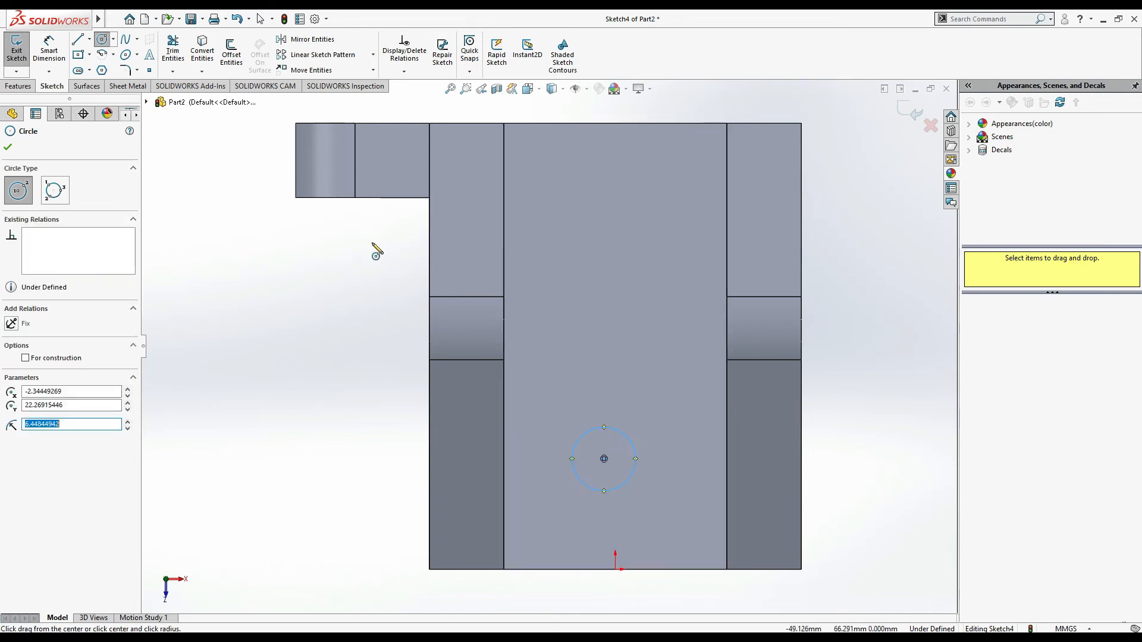
Step: Check the vertical hole in the reference drawing in Photos, set the circle's diameter to 25 mm and place its dimension clear of the circle
{"action": "key", "text": "alt+Tab"}
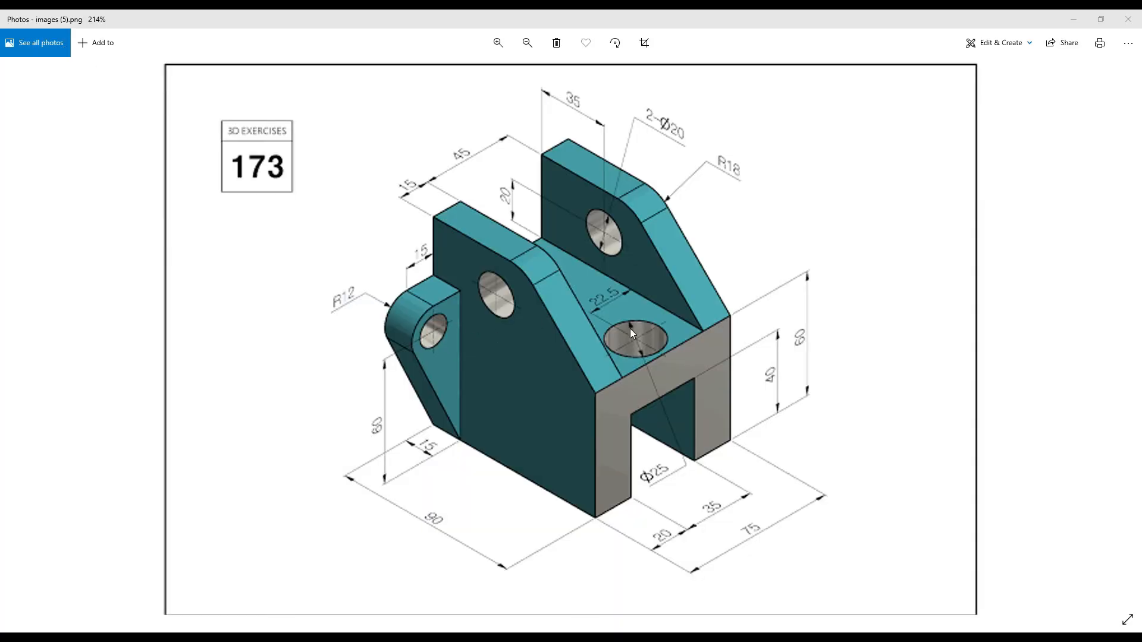
{"action": "key", "text": "alt+Tab"}
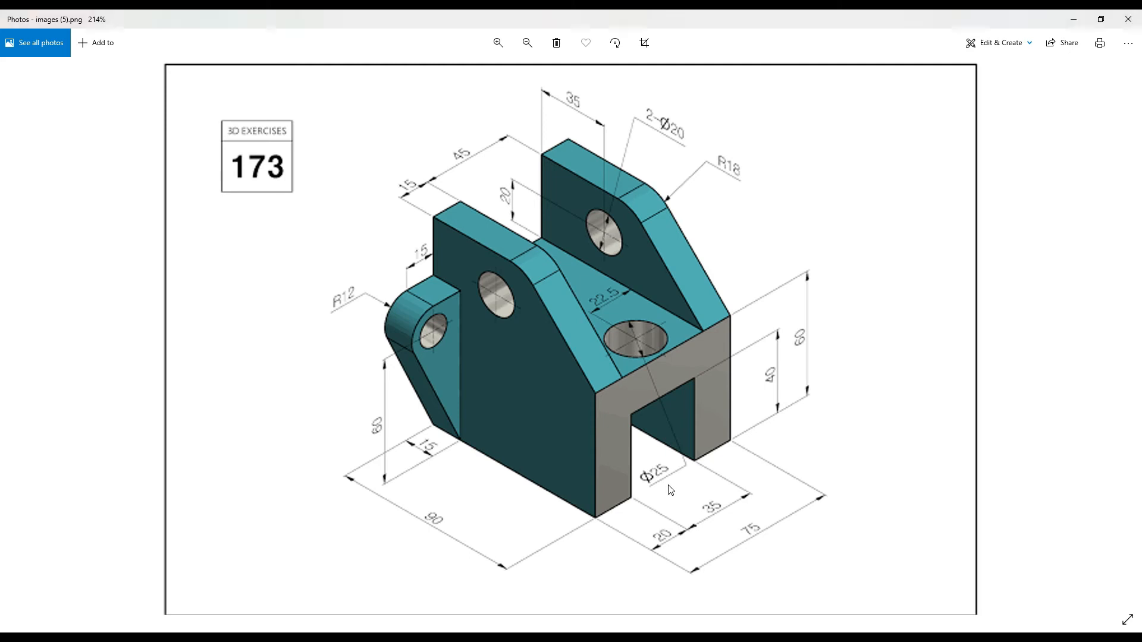
{"action": "left_click", "coordinate": [53, 60]}
{"action": "left_click", "coordinate": [606, 455]}
{"action": "left_click", "coordinate": [604, 455]}
{"action": "type", "text": "2"}
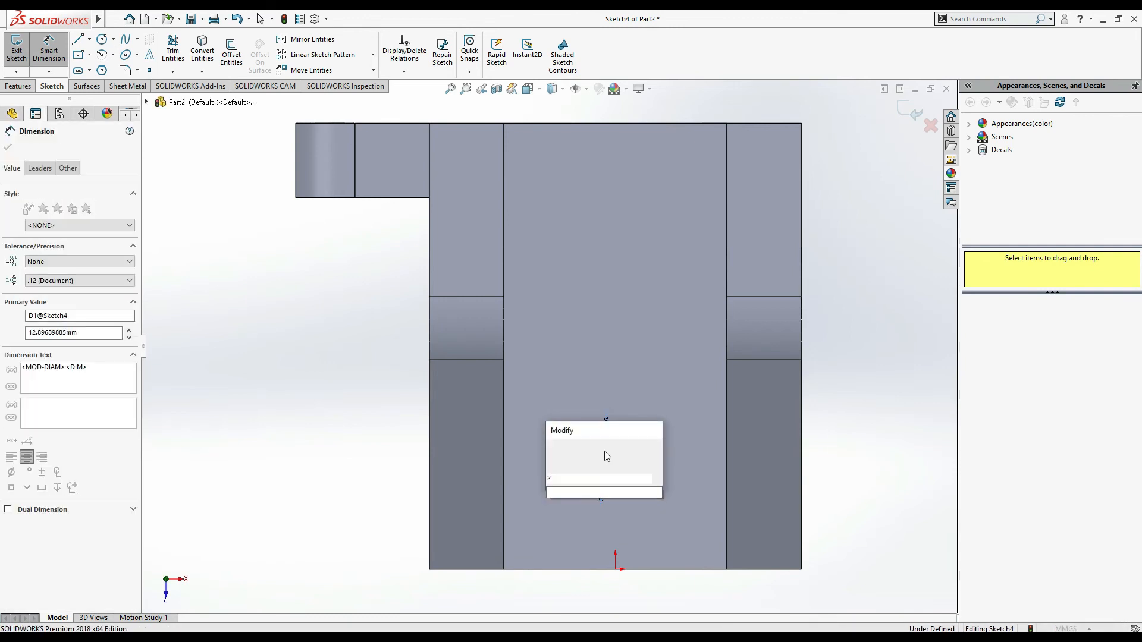
{"action": "type", "text": "5"}
{"action": "key", "text": "Return"}
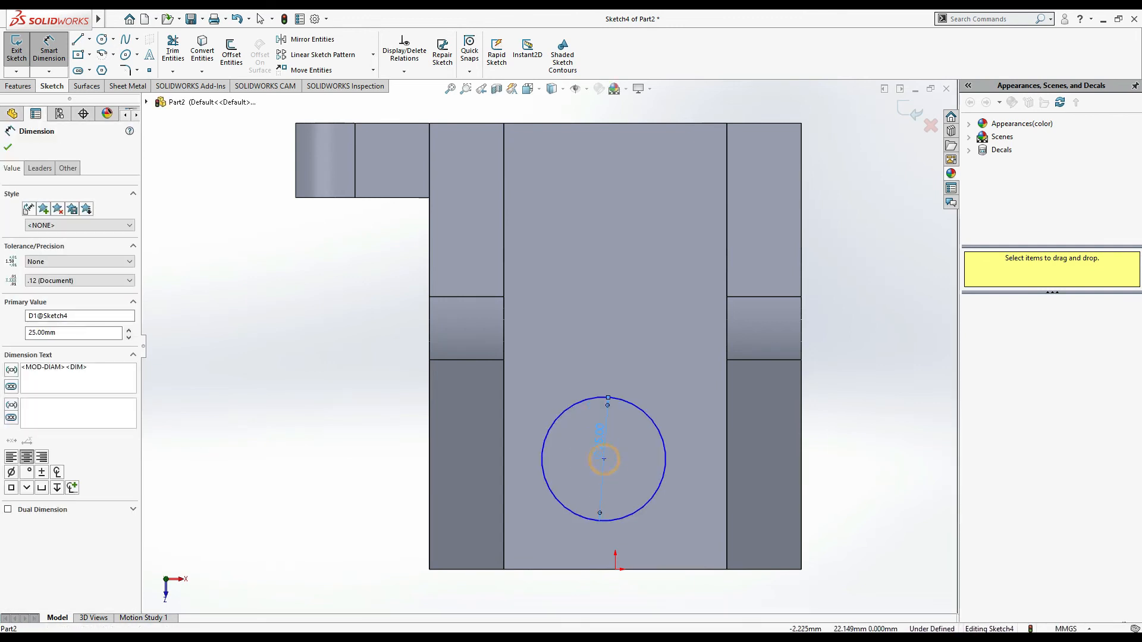
{"action": "key", "text": "Escape"}
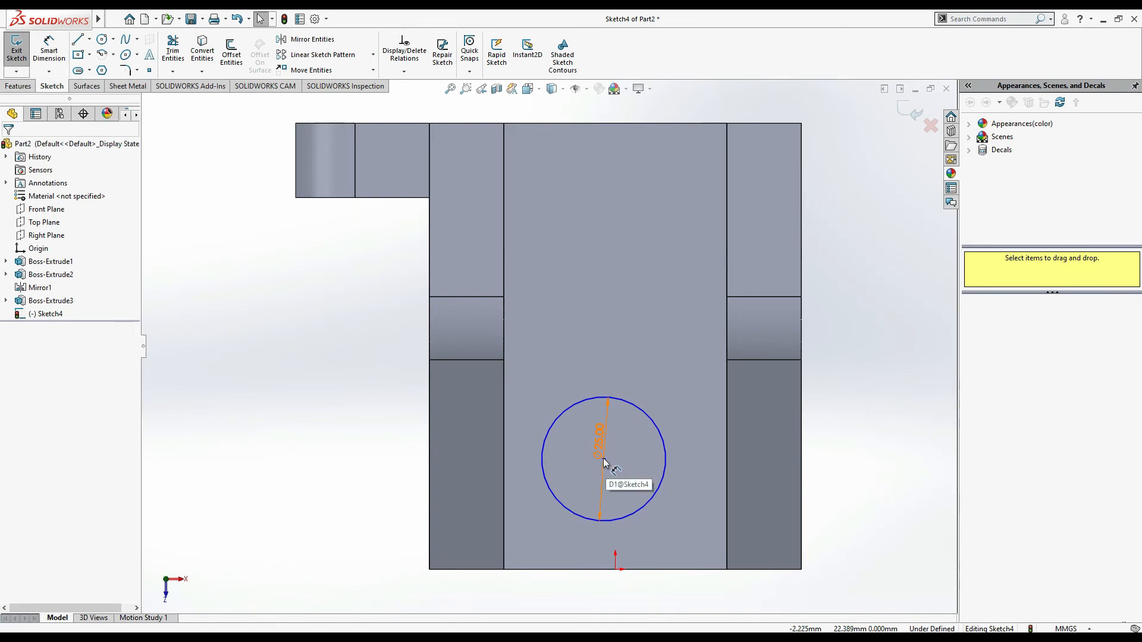
{"action": "left_click_drag", "start_coordinate": [588, 467], "coordinate": [600, 350]}
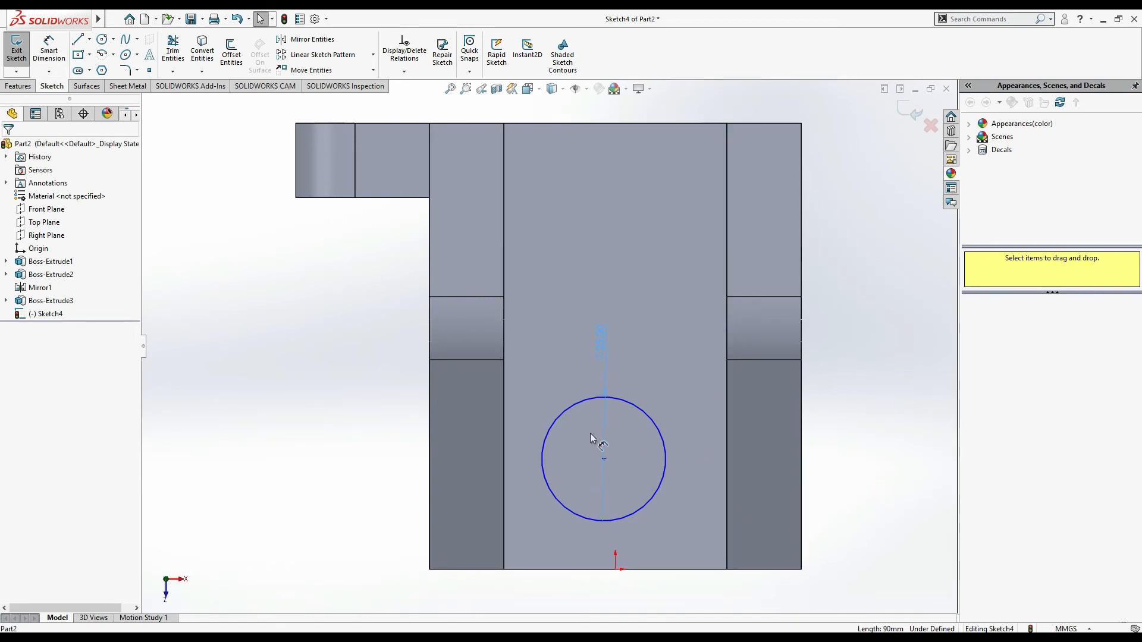
Step: Dimension the circle's centre at 22.5 mm from the inner edge of the side plate opposite the lug
{"action": "left_click", "coordinate": [603, 460]}
{"action": "left_click", "coordinate": [604, 461]}
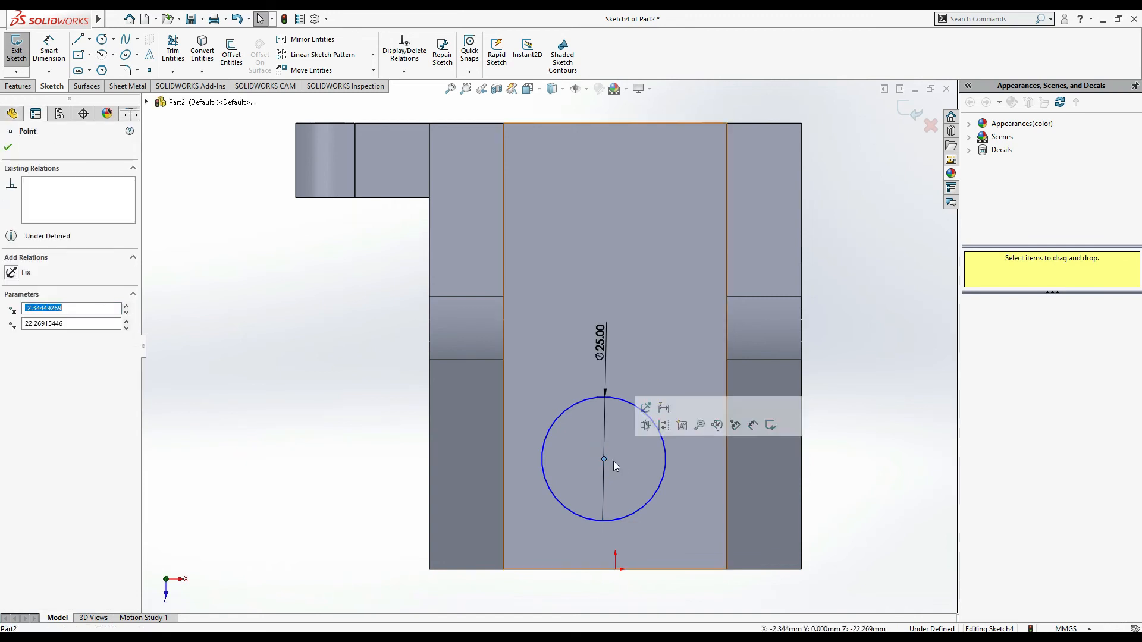
{"action": "left_click", "coordinate": [64, 61]}
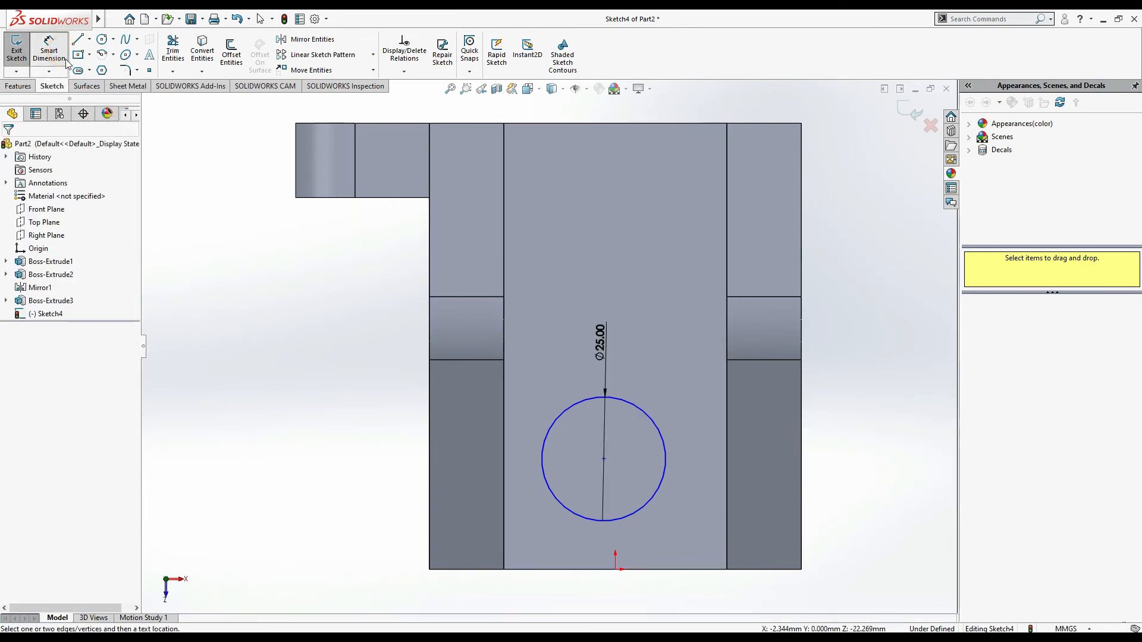
{"action": "left_click", "coordinate": [605, 459]}
{"action": "left_click", "coordinate": [726, 474]}
{"action": "left_click", "coordinate": [660, 591]}
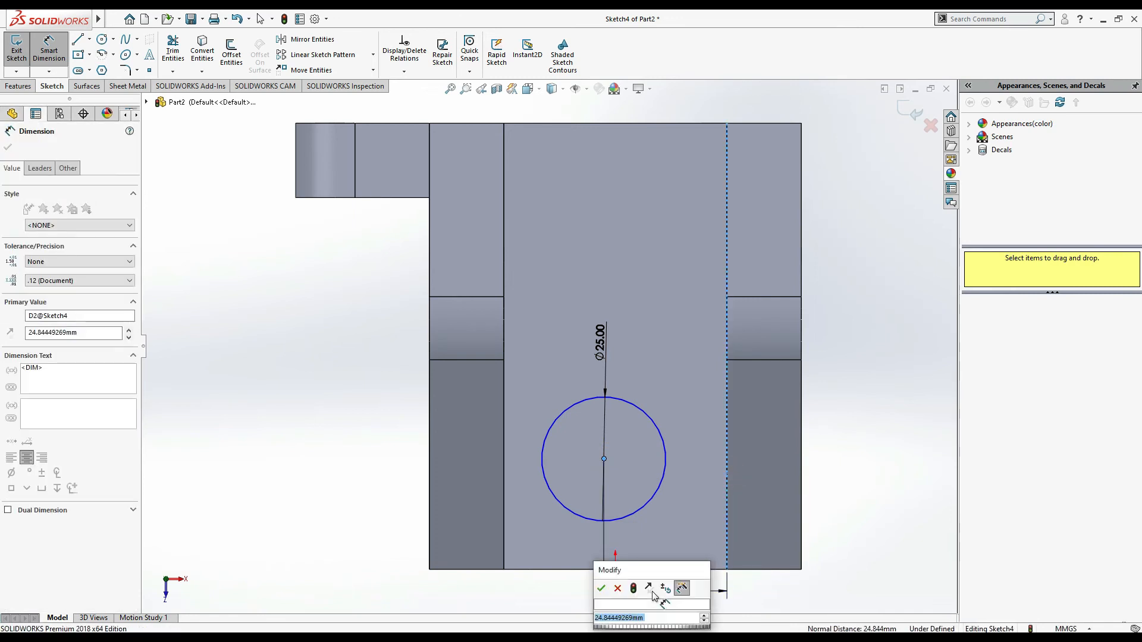
{"action": "type", "text": "22.5"}
{"action": "key", "text": "Return"}
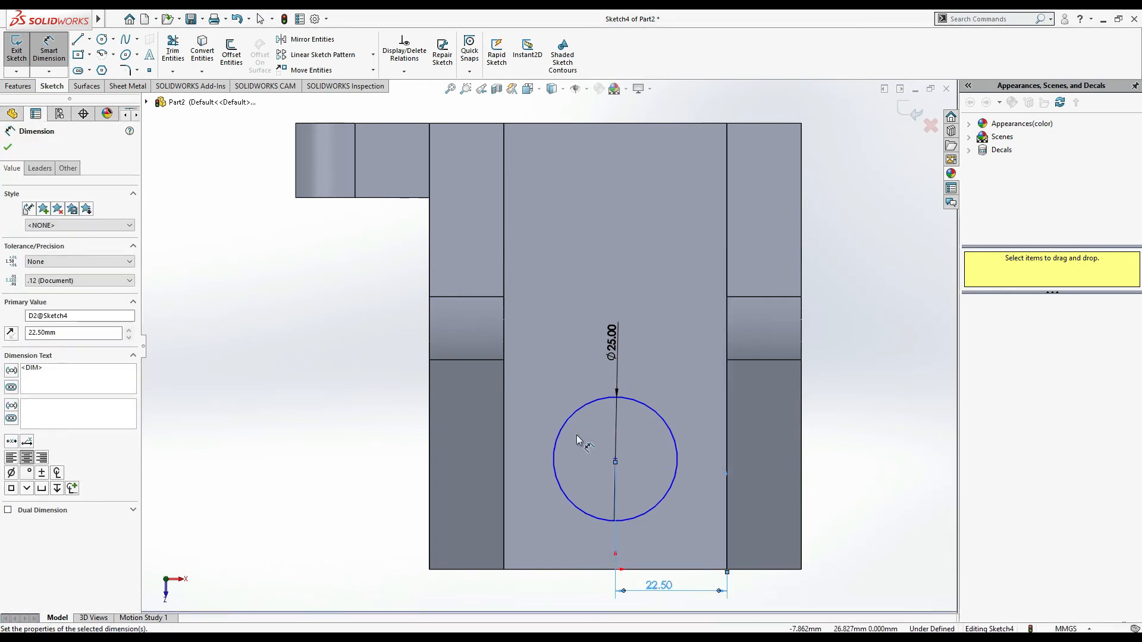
{"action": "key", "text": "Escape"}
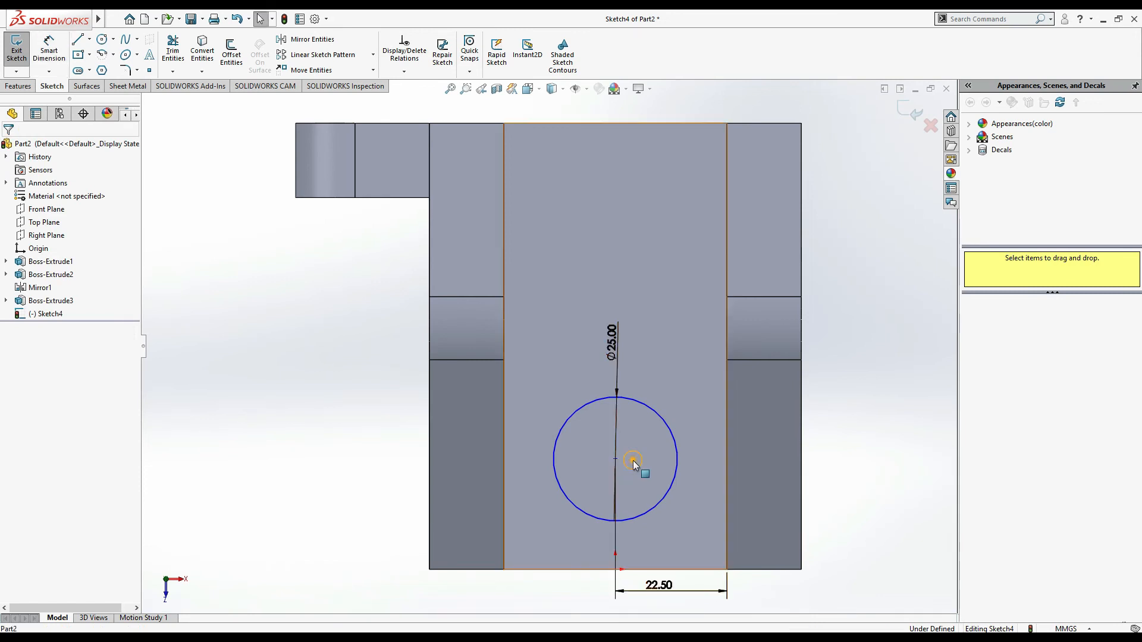
Step: Move the circle towards the block's front edge so its centre lies about 17 mm from that edge
{"action": "left_click", "coordinate": [629, 462]}
{"action": "left_click", "coordinate": [651, 478]}
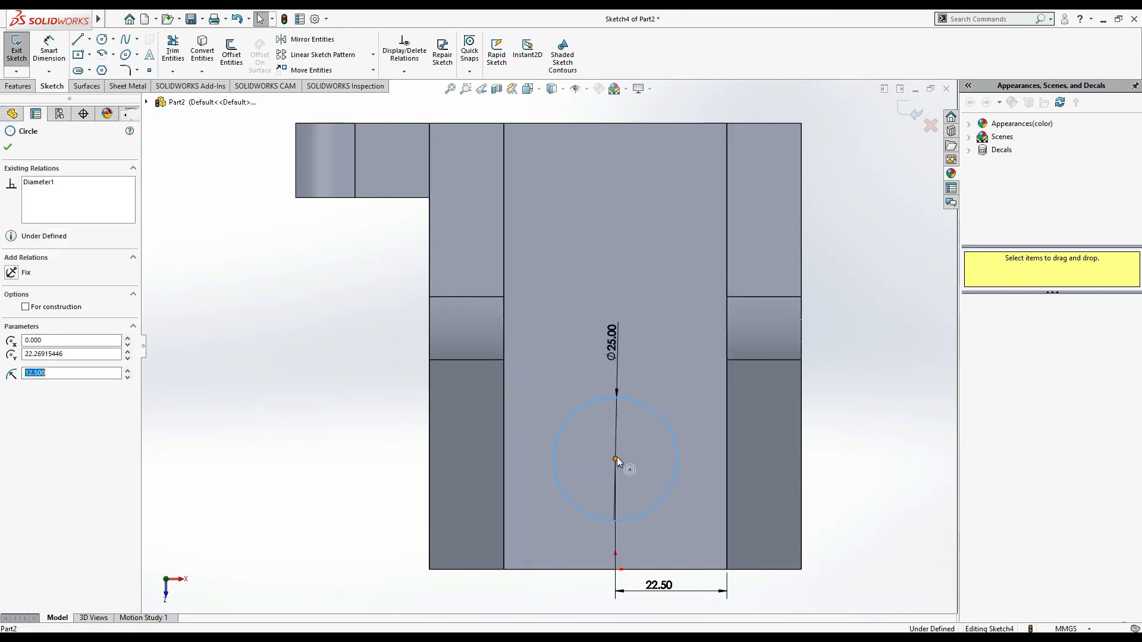
{"action": "left_click_drag", "start_coordinate": [615, 459], "coordinate": [615, 487]}
{"action": "left_click", "coordinate": [874, 506]}
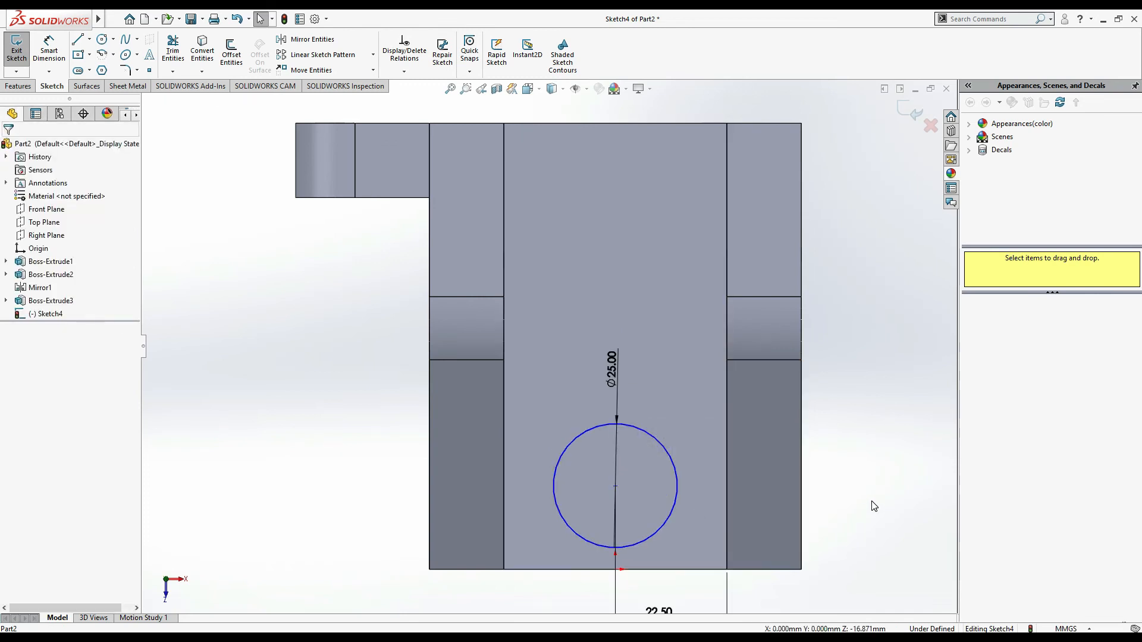
Step: Cut the 25 mm circle through the block with an Extruded Cut using the Through All end condition
{"action": "middle_click_drag", "start_coordinate": [866, 505], "coordinate": [864, 343]}
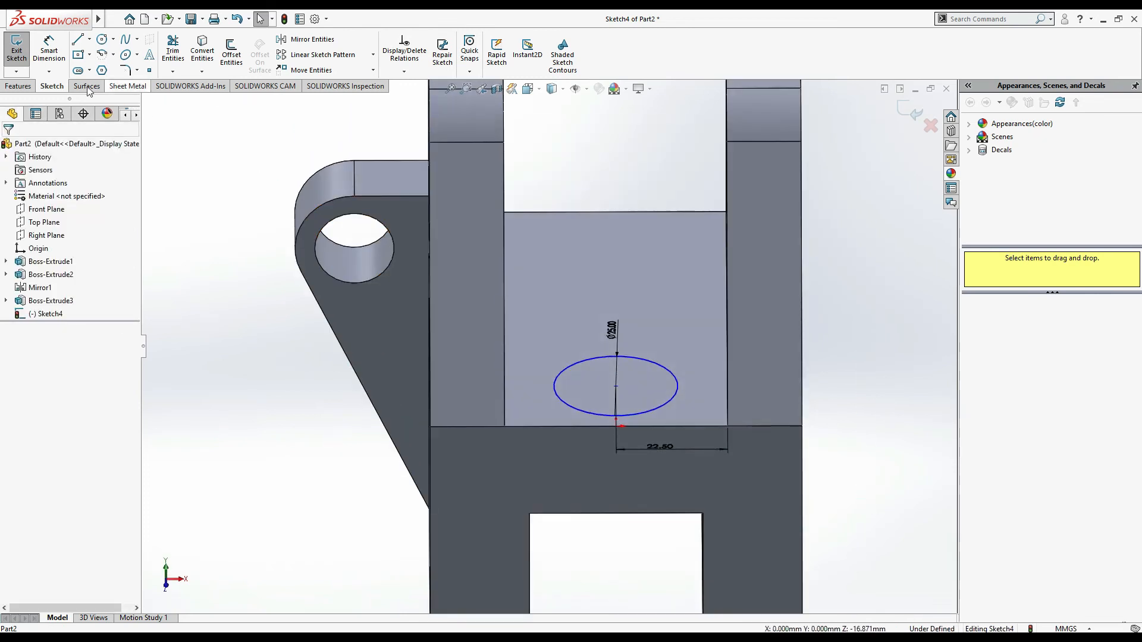
{"action": "left_click", "coordinate": [18, 85]}
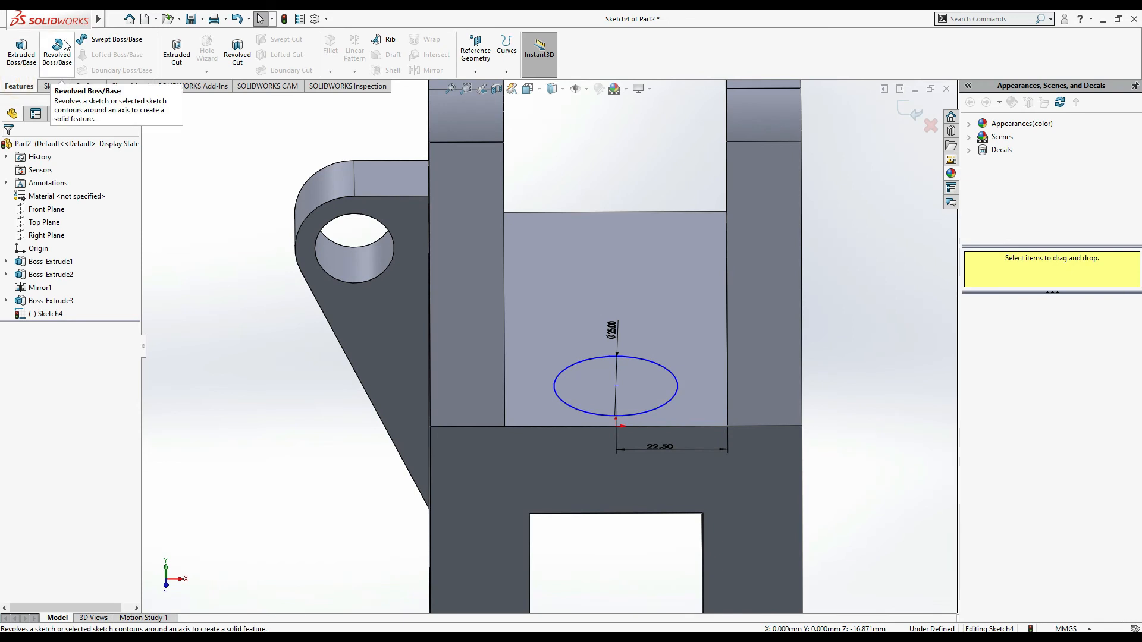
{"action": "left_click", "coordinate": [174, 53]}
{"action": "left_click", "coordinate": [50, 181]}
{"action": "left_click", "coordinate": [59, 156]}
{"action": "left_click", "coordinate": [48, 215]}
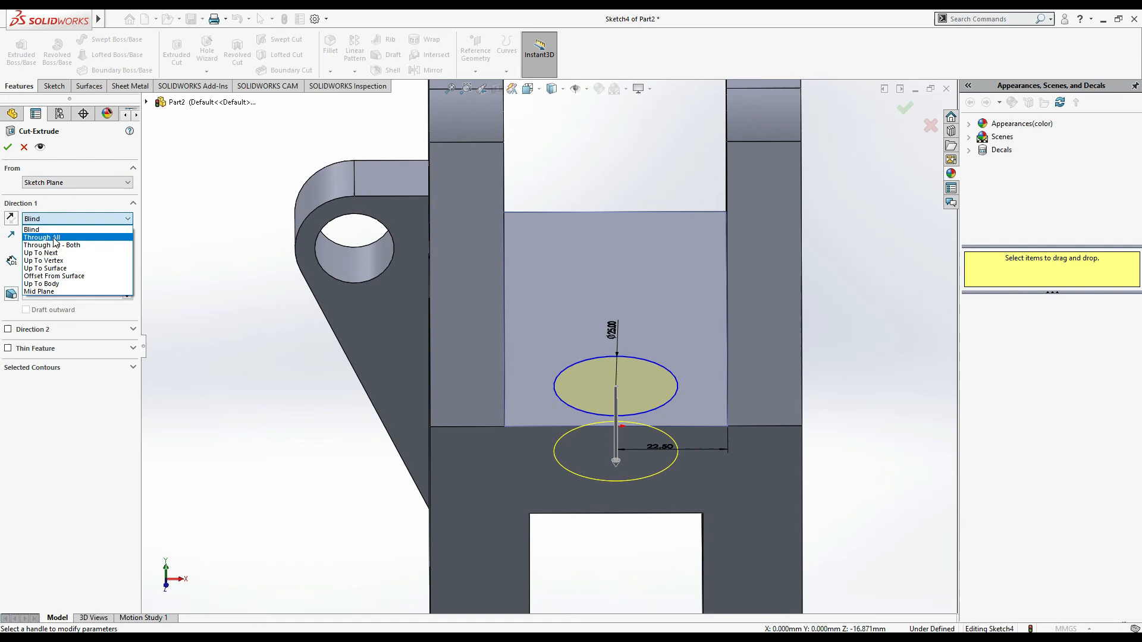
{"action": "left_click", "coordinate": [55, 240]}
{"action": "left_click", "coordinate": [7, 147]}
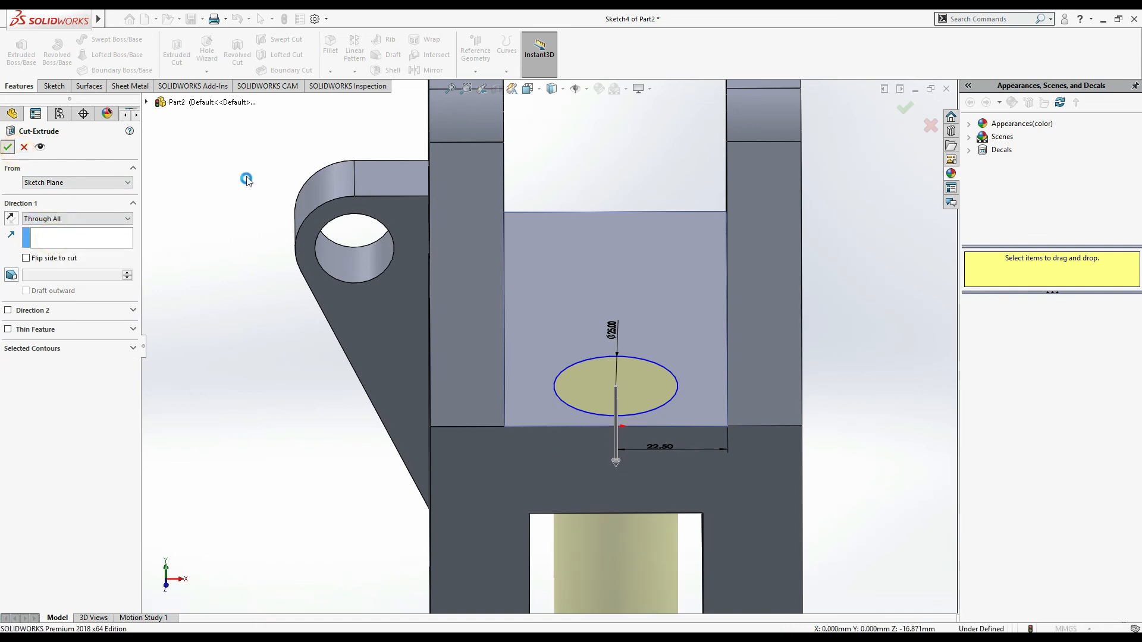
{"action": "key", "text": "f"}
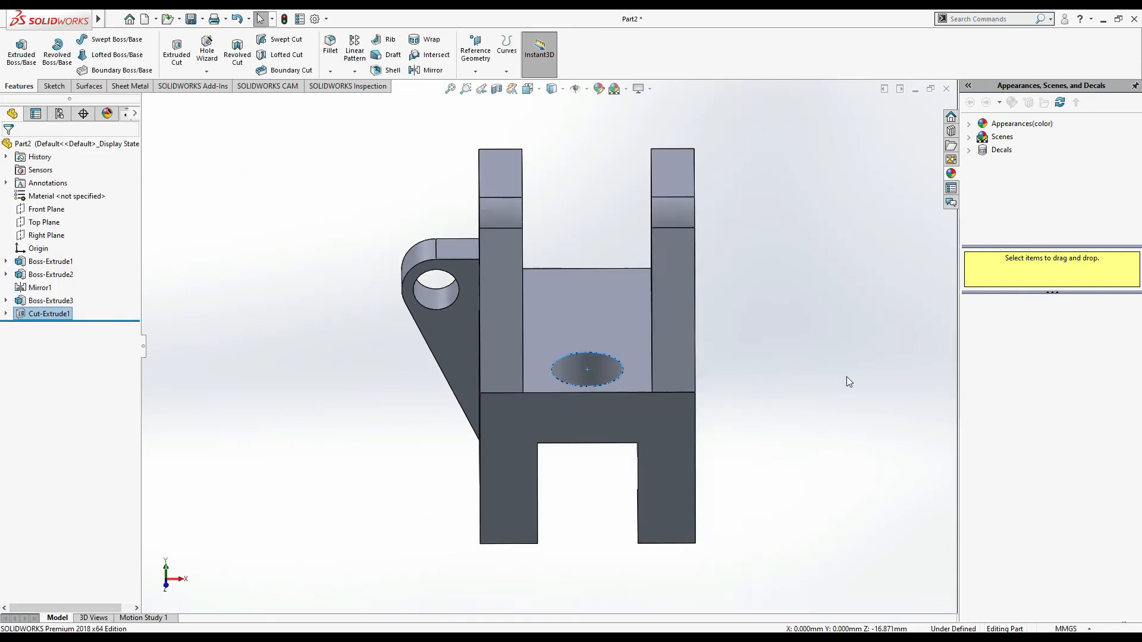
{"action": "middle_click_drag", "start_coordinate": [847, 376], "coordinate": [881, 370]}
{"action": "left_click", "coordinate": [596, 90]}
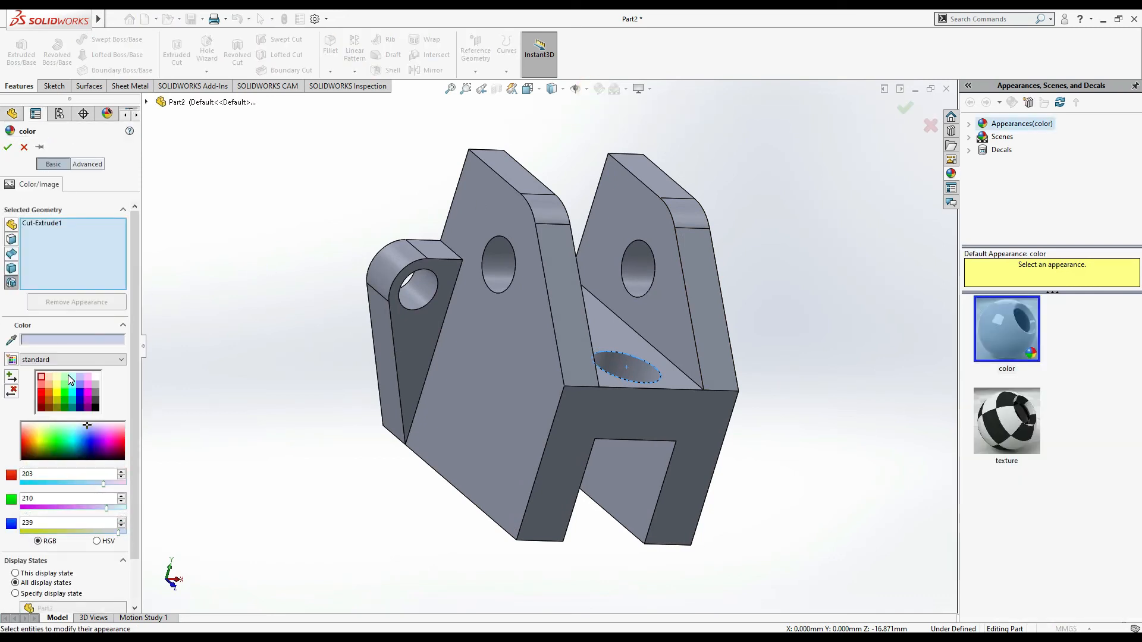
{"action": "left_click", "coordinate": [72, 385]}
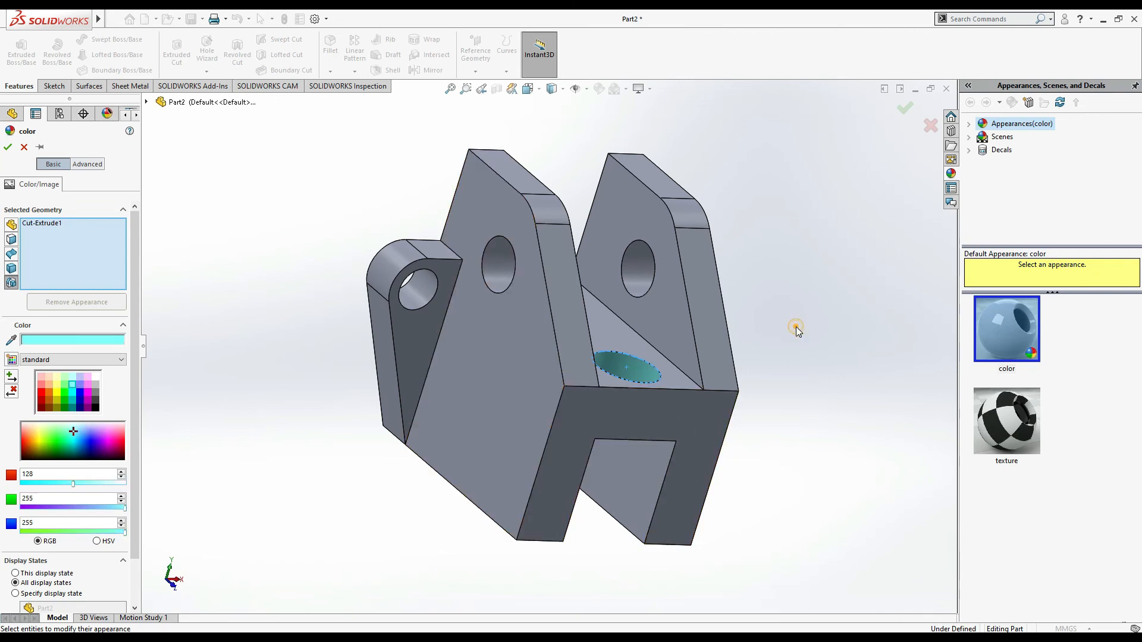
{"action": "left_click", "coordinate": [21, 148]}
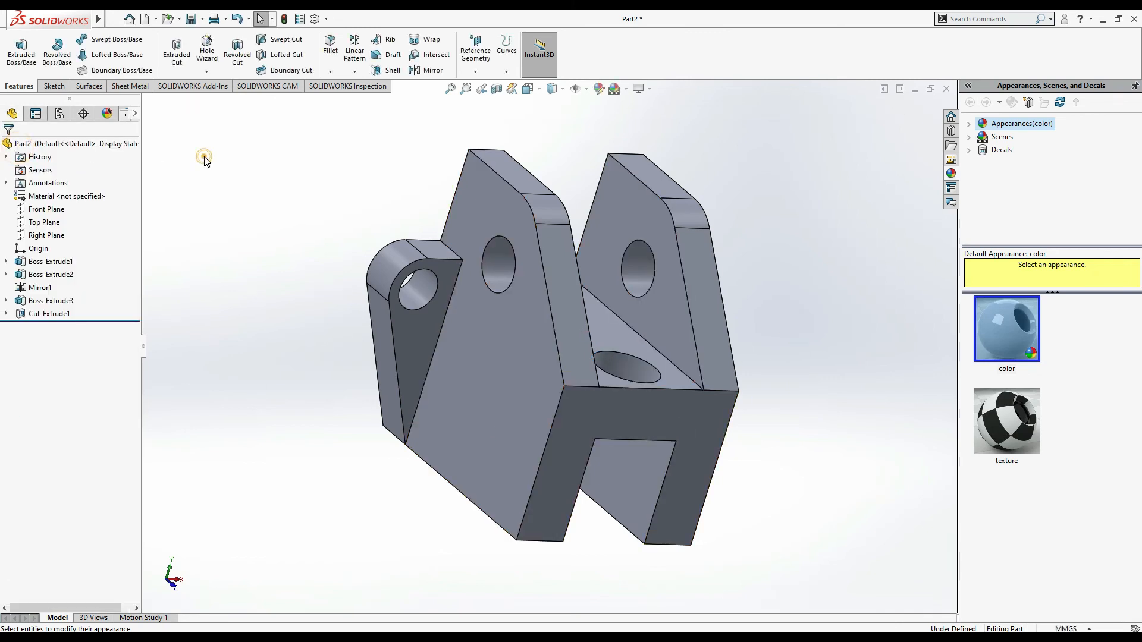
Step: Color the whole part cyan with RGB values 96, 255, 255
{"action": "left_click", "coordinate": [599, 88]}
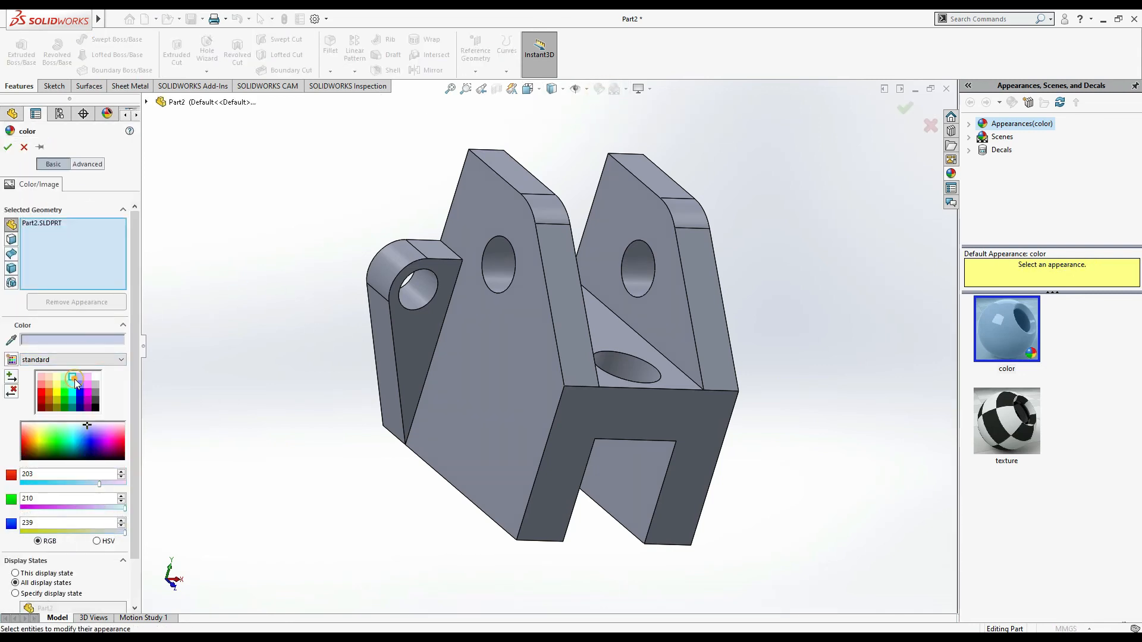
{"action": "left_click", "coordinate": [72, 379]}
{"action": "left_click_drag", "start_coordinate": [74, 483], "coordinate": [59, 483]}
{"action": "left_click", "coordinate": [9, 149]}
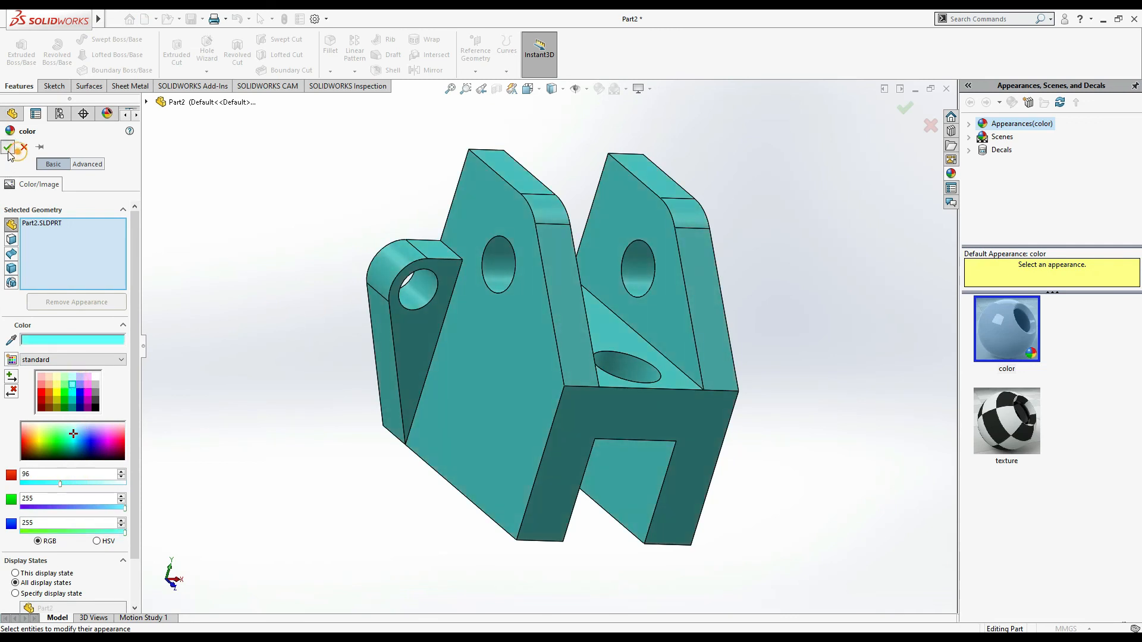
{"action": "left_click", "coordinate": [777, 188]}
Step: Color the inner faces of the four holes with RGB 203, 210, 239 and make the block's front face grey as well
{"action": "left_click", "coordinate": [638, 275]}
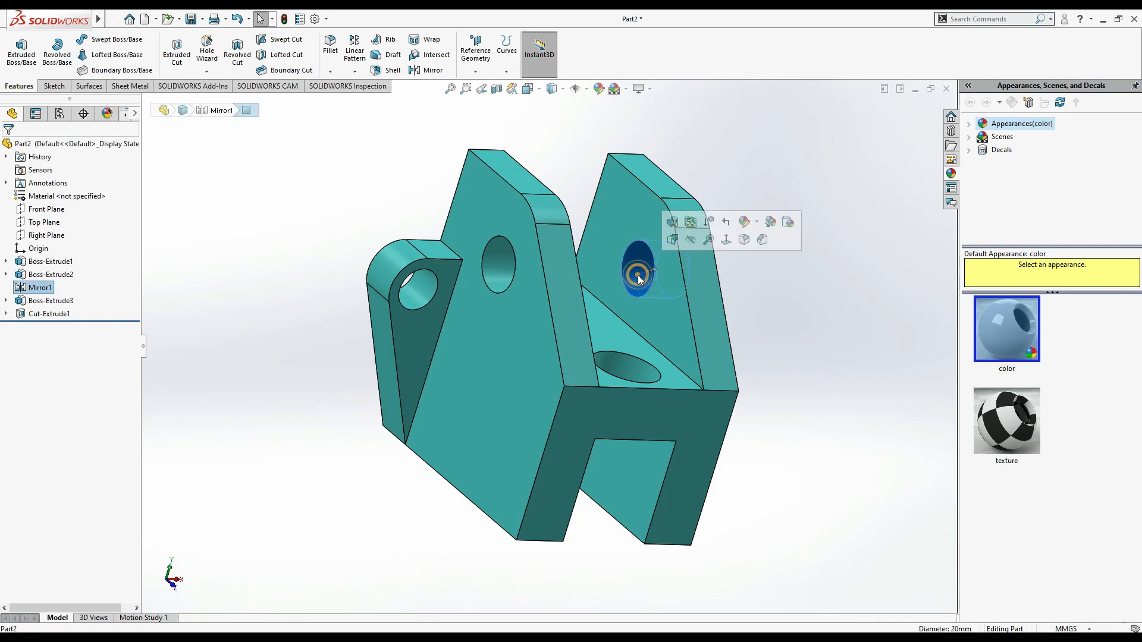
{"action": "left_click", "coordinate": [502, 261], "text": "ctrl"}
{"action": "left_click", "coordinate": [634, 356], "text": "ctrl"}
{"action": "left_click", "coordinate": [399, 298], "text": "ctrl"}
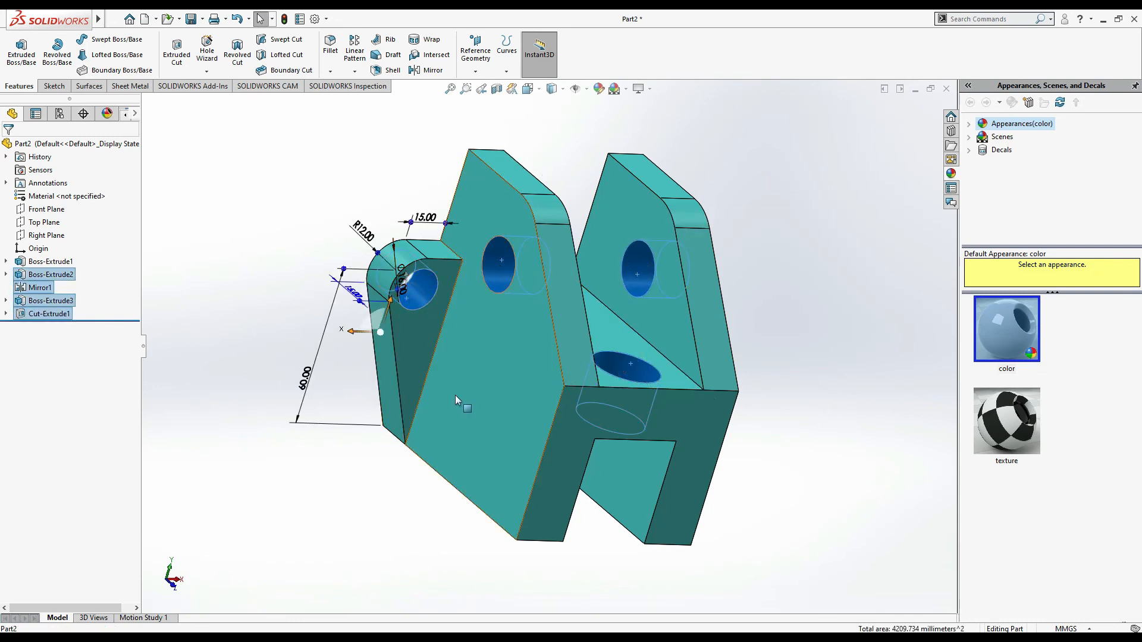
{"action": "left_click", "coordinate": [598, 89]}
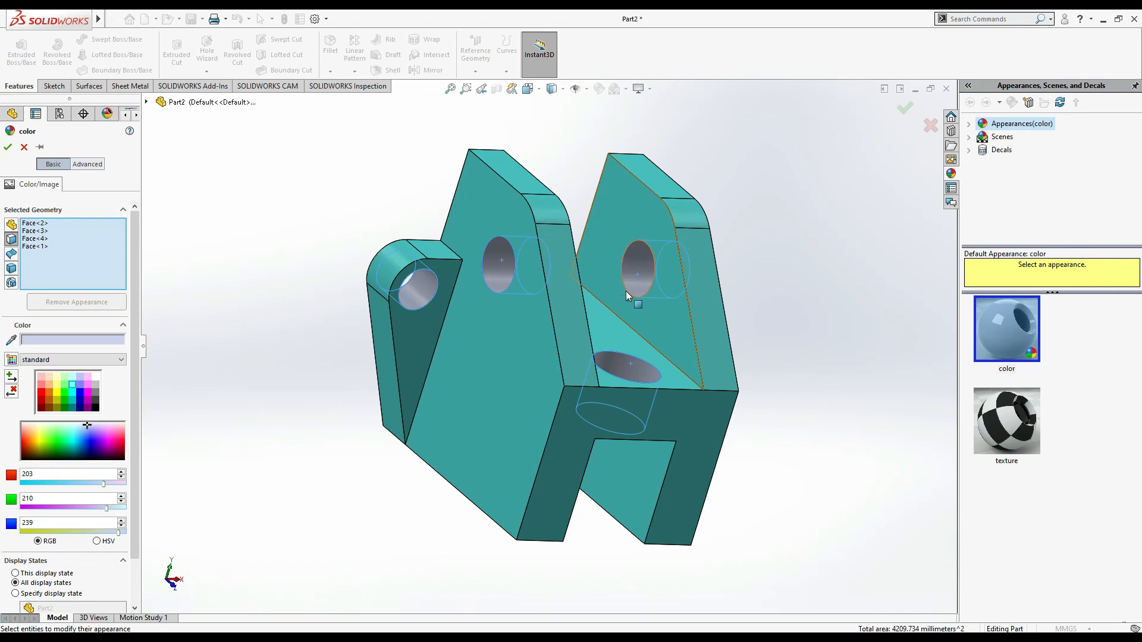
{"action": "left_click", "coordinate": [7, 149]}
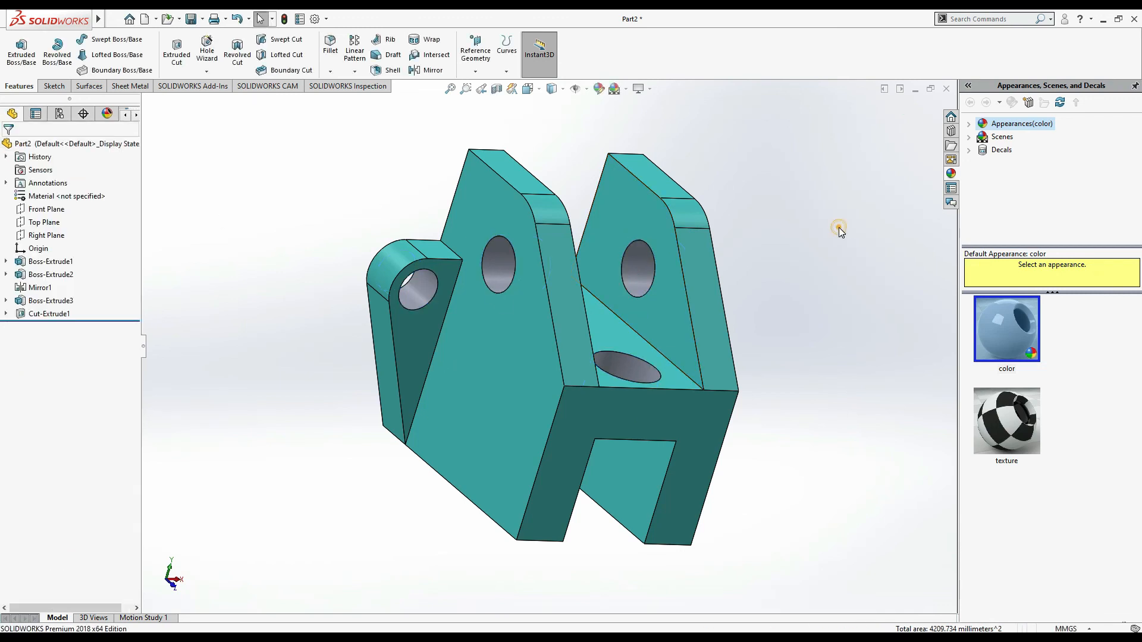
{"action": "left_click", "coordinate": [691, 419]}
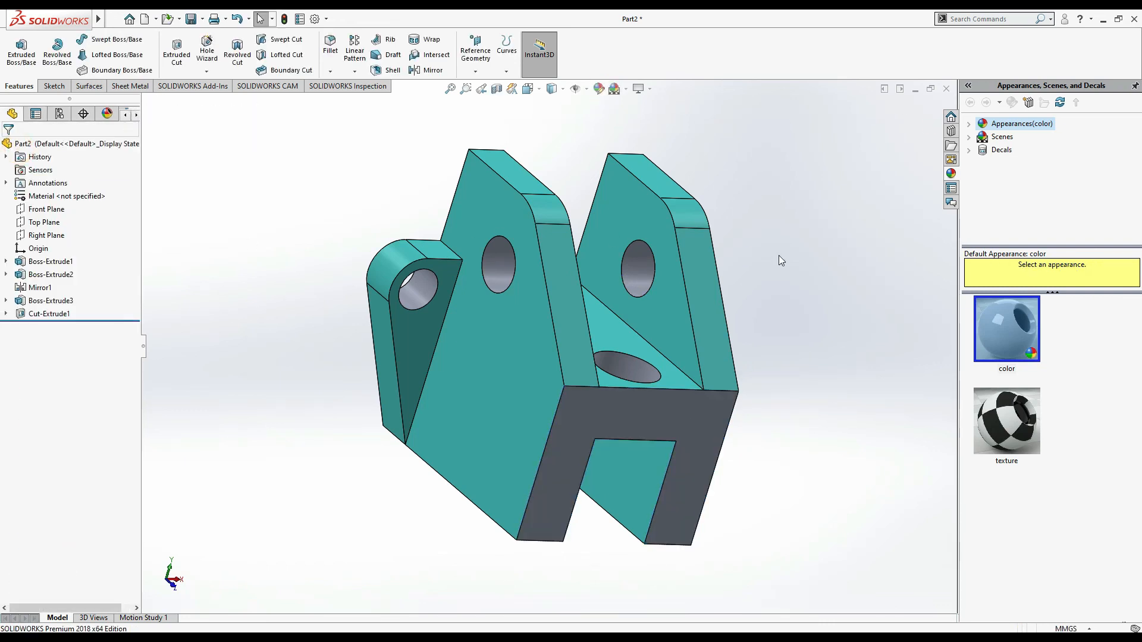
Step: Orient the part to the isometric view and apply the Plain White scene
{"action": "middle_click_drag", "start_coordinate": [840, 198], "coordinate": [810, 204]}
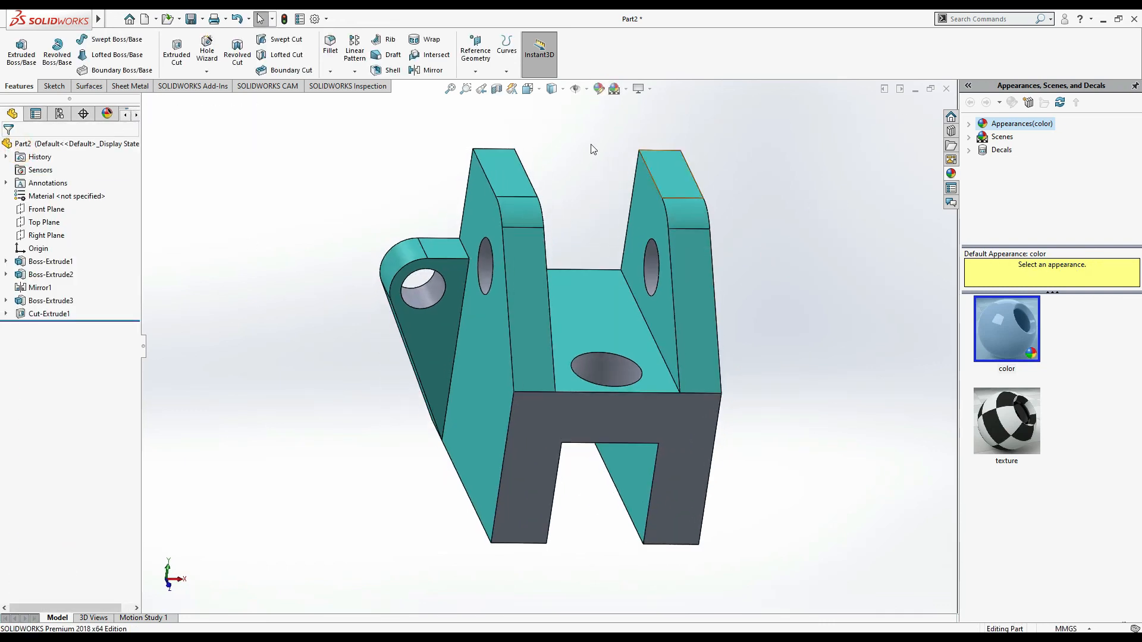
{"action": "left_click", "coordinate": [527, 89]}
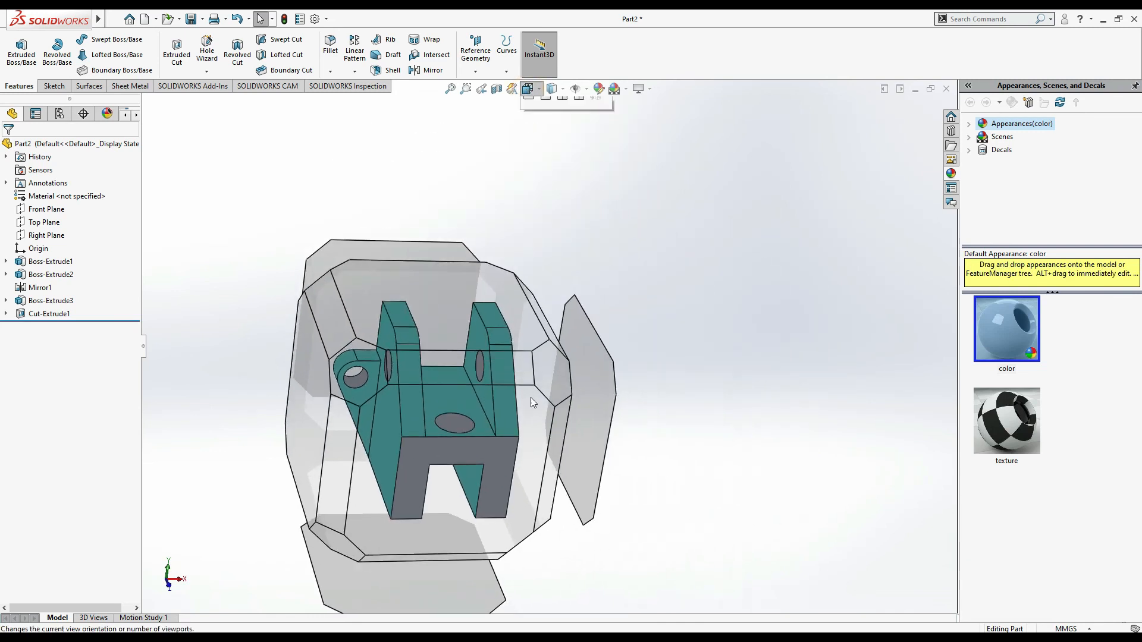
{"action": "left_click", "coordinate": [375, 370]}
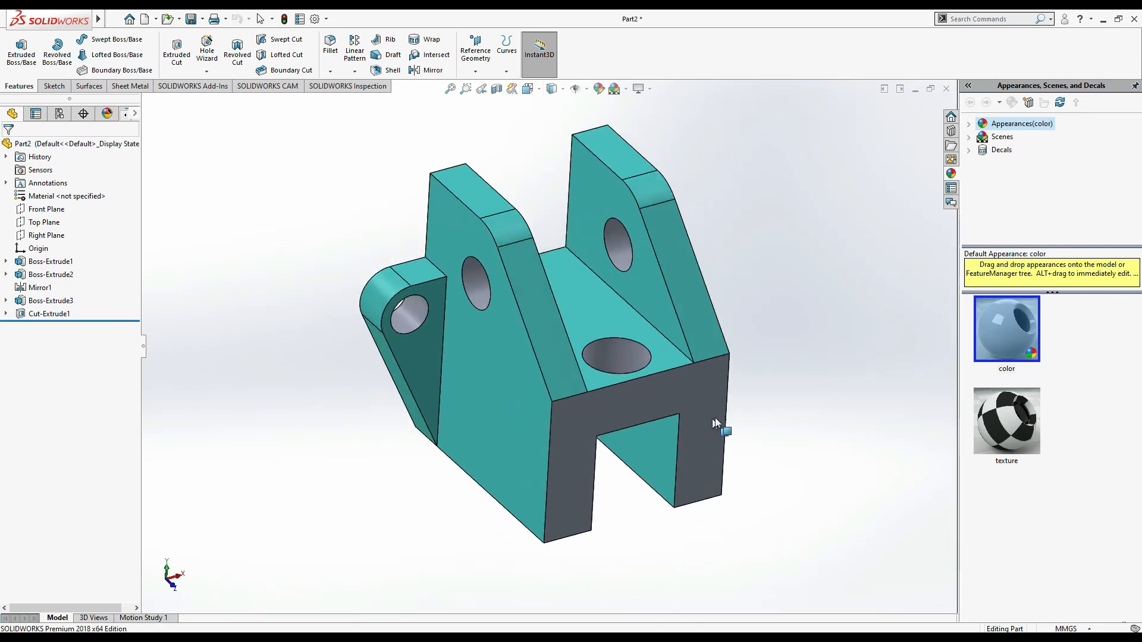
{"action": "left_click", "coordinate": [626, 89]}
{"action": "left_click", "coordinate": [644, 125]}
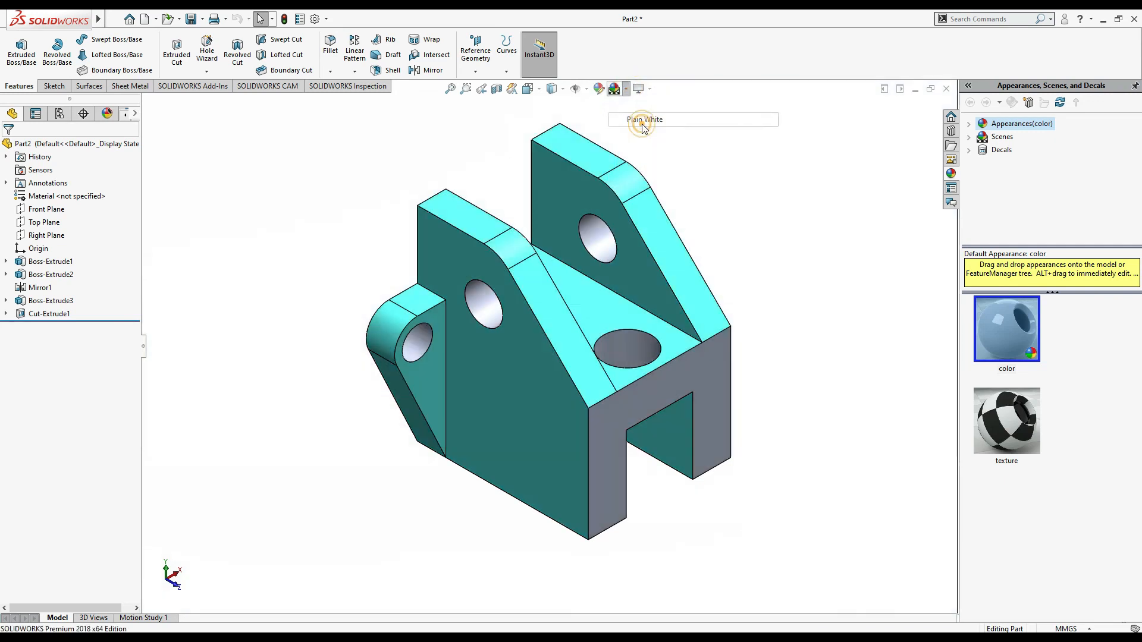
Step: Turn on the perspective display and apply the 3 Point Faded scene
{"action": "left_click", "coordinate": [643, 89]}
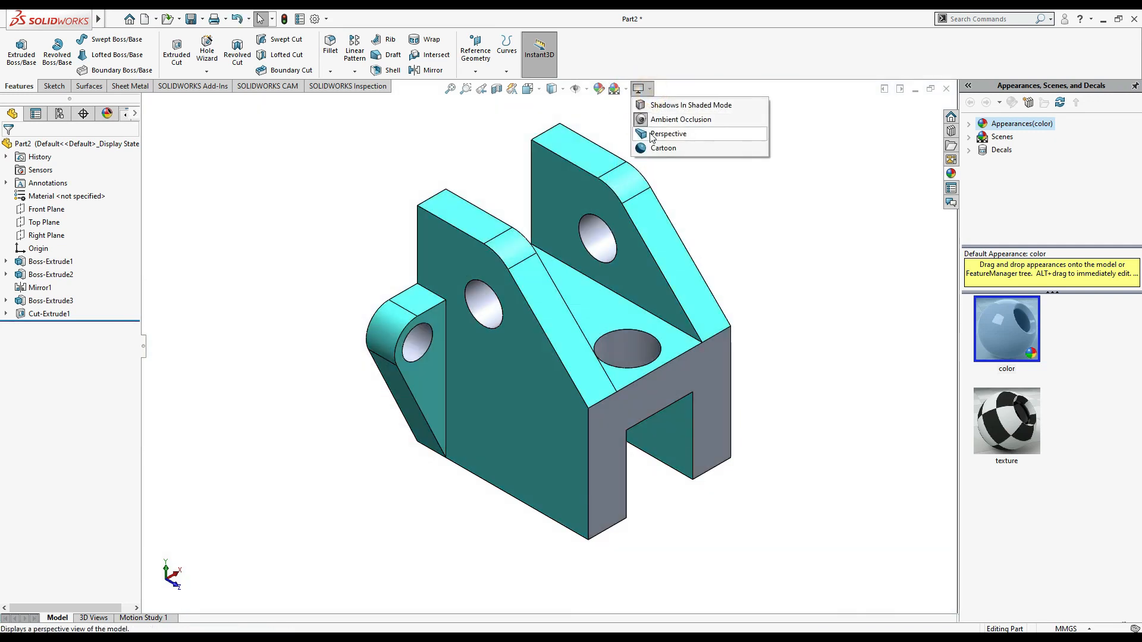
{"action": "left_click", "coordinate": [652, 134]}
{"action": "left_click", "coordinate": [629, 89]}
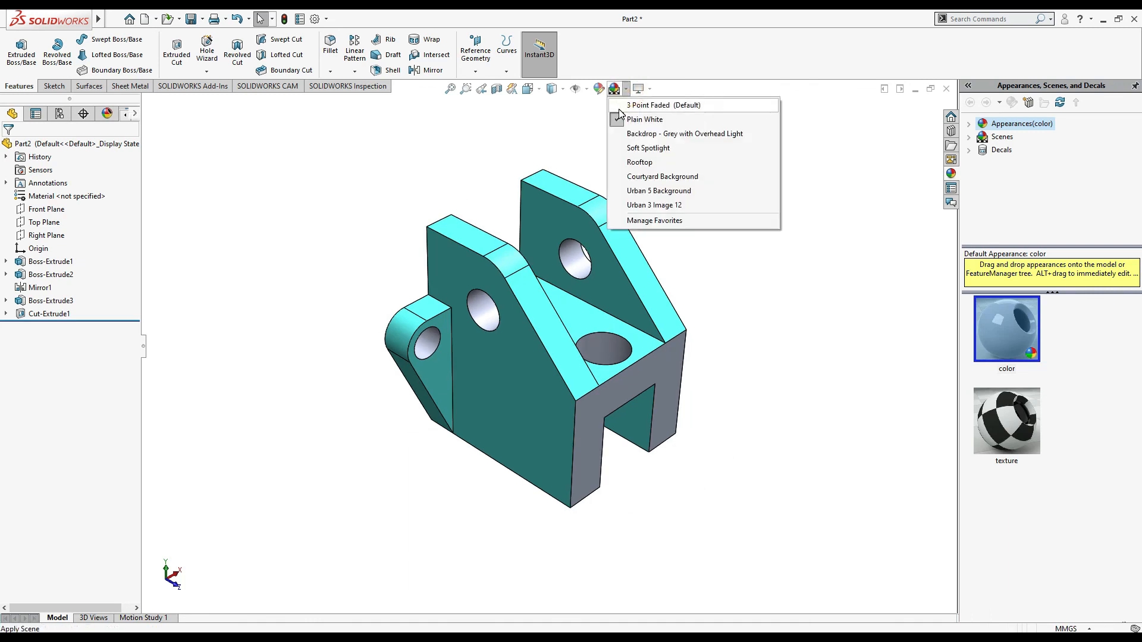
{"action": "left_click", "coordinate": [625, 105]}
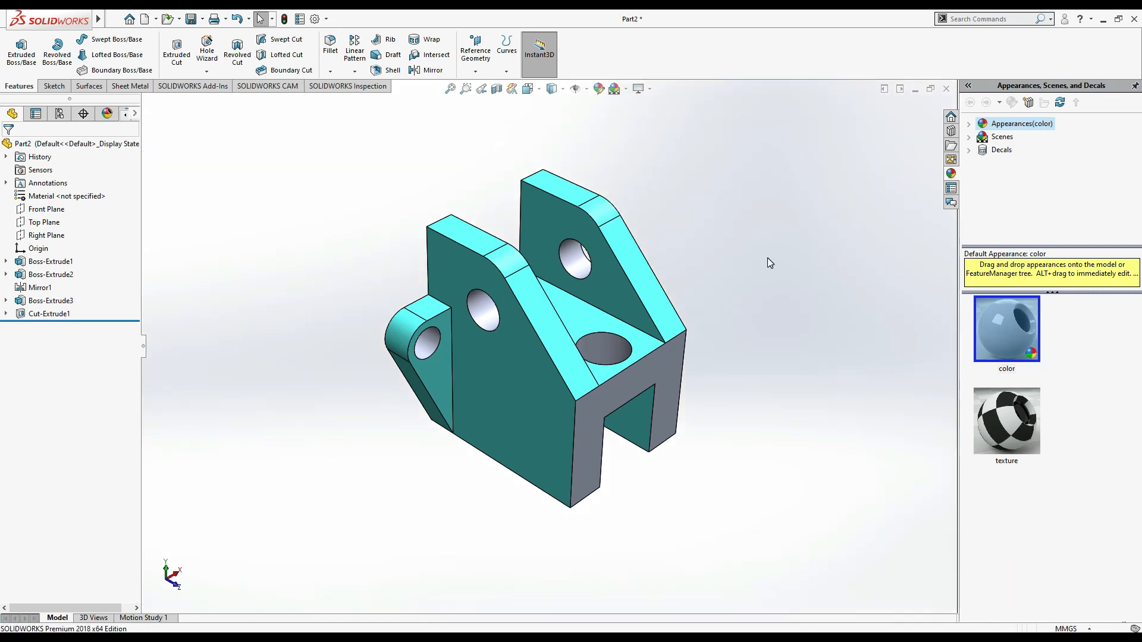
{"action": "middle_click_drag", "start_coordinate": [745, 471], "coordinate": [492, 482], "text": "ctrl"}
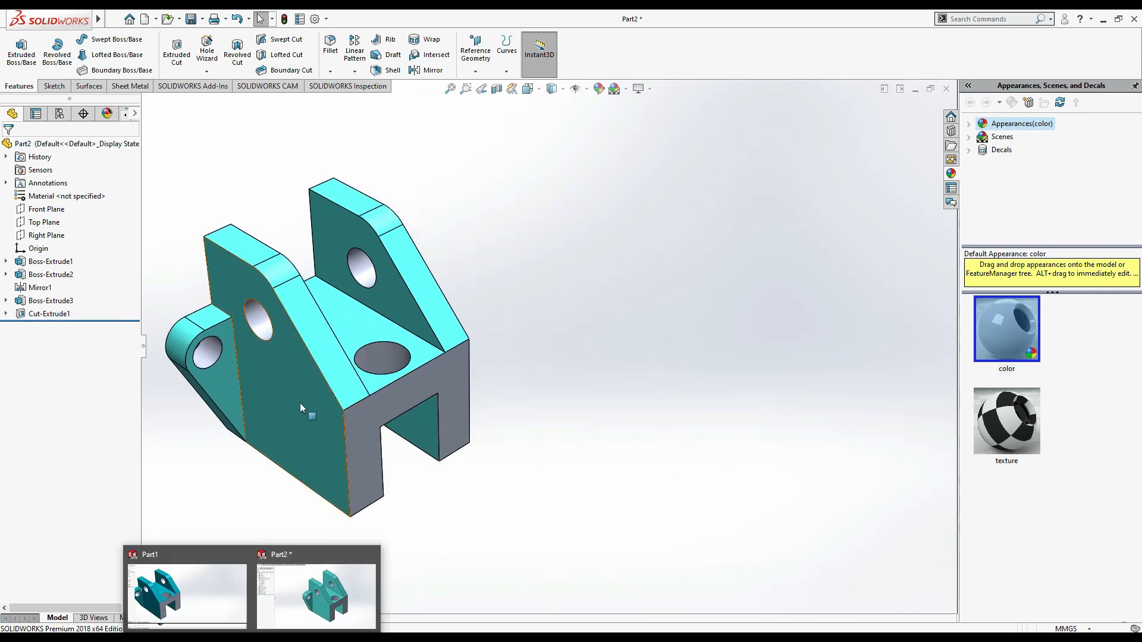